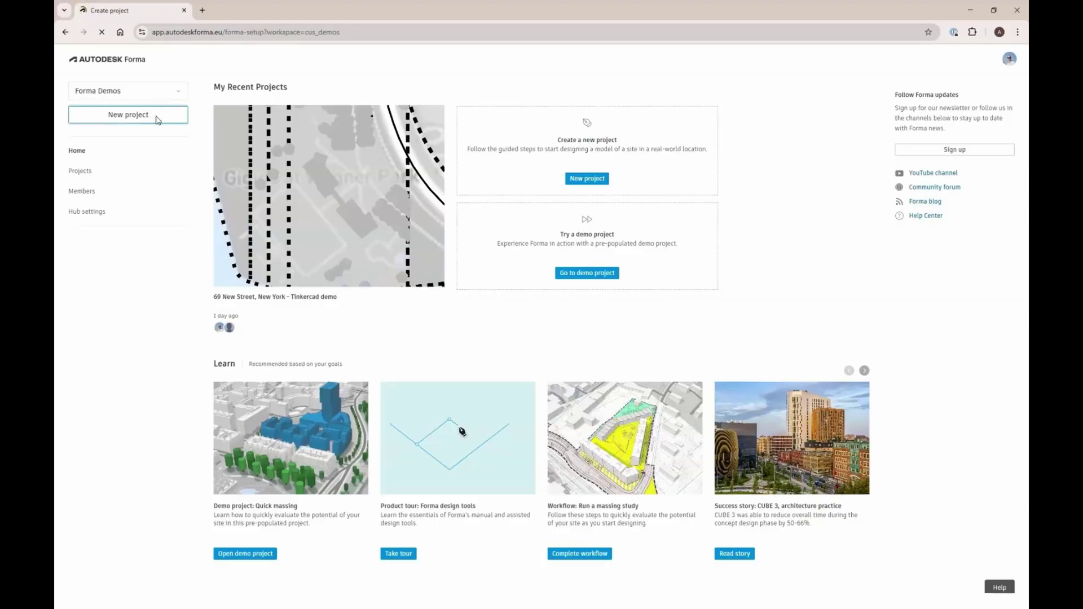
Search 'collington, st.', pick Collington Street, Greenwich, and confirm the project map area
type("collington")
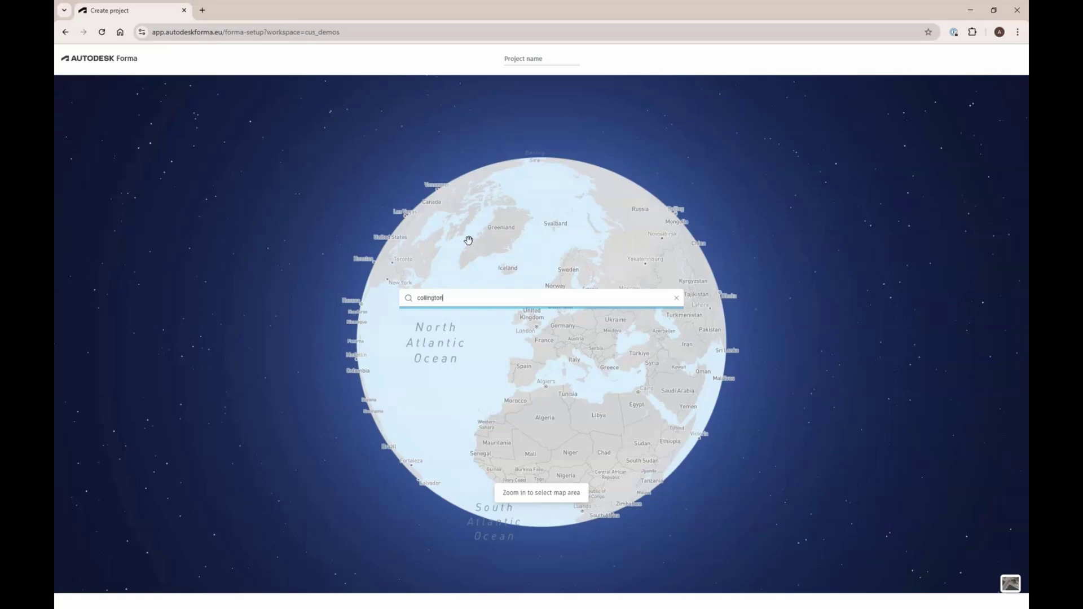
type(", st. londo")
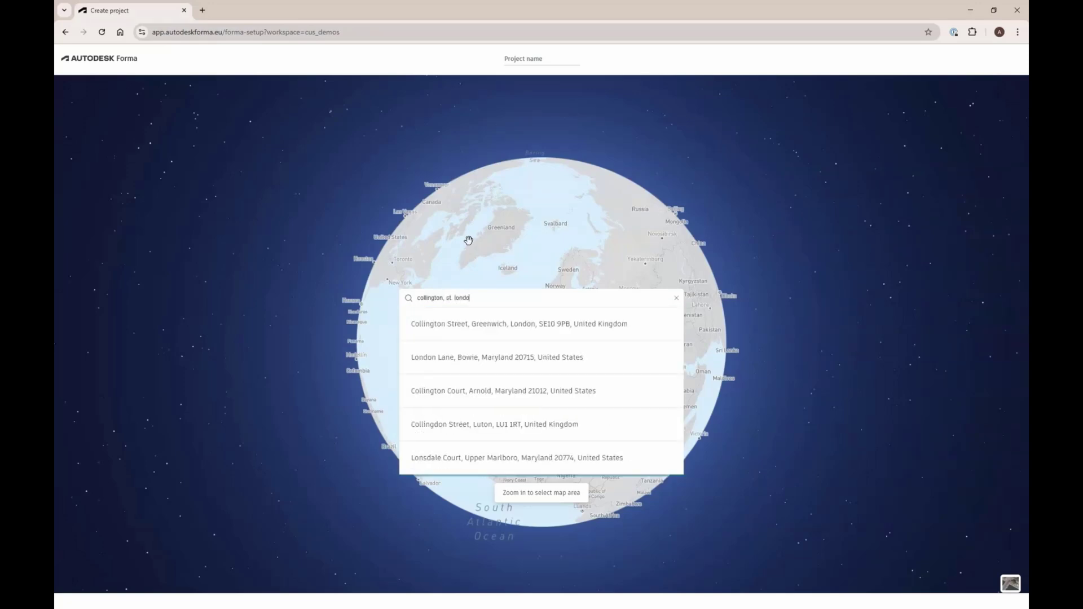
left_click(508, 316)
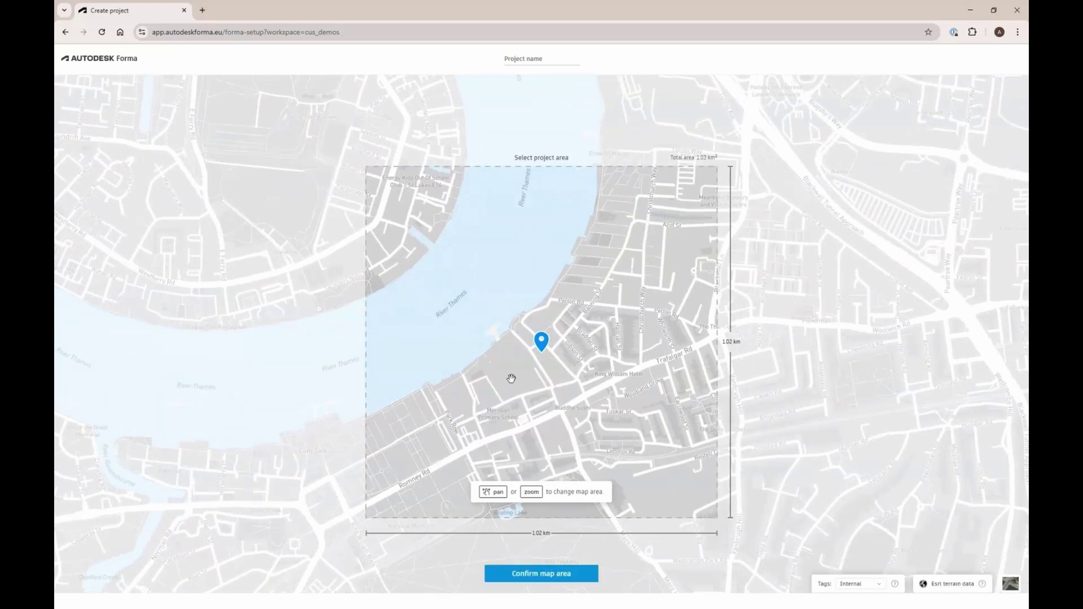
left_click(513, 574)
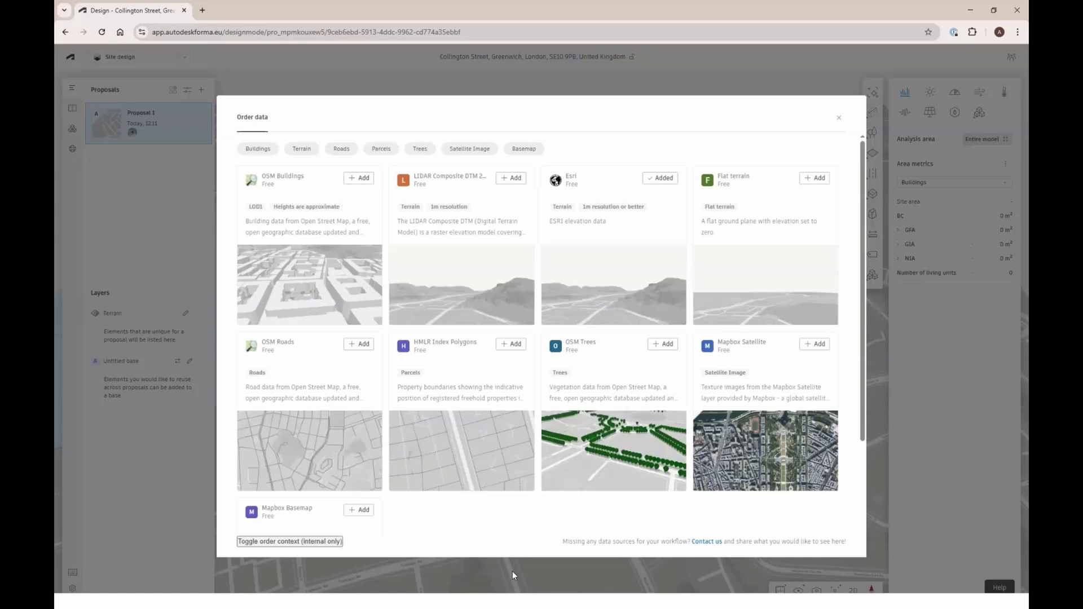
Order OSM Buildings and HMLR Index Polygons parcel data for the site
left_click(258, 149)
left_click(355, 179)
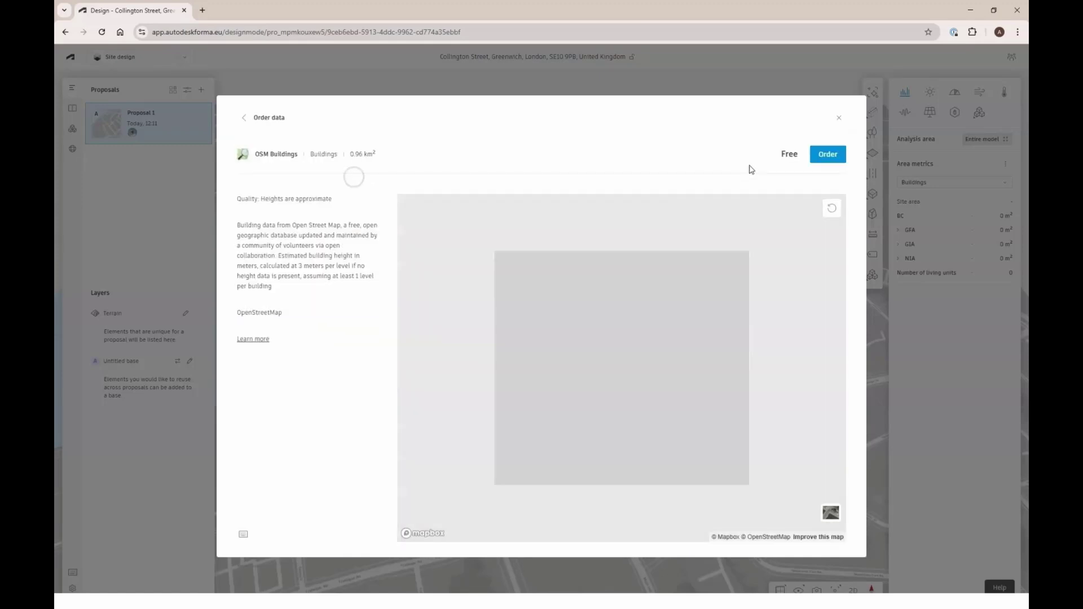
left_click(828, 154)
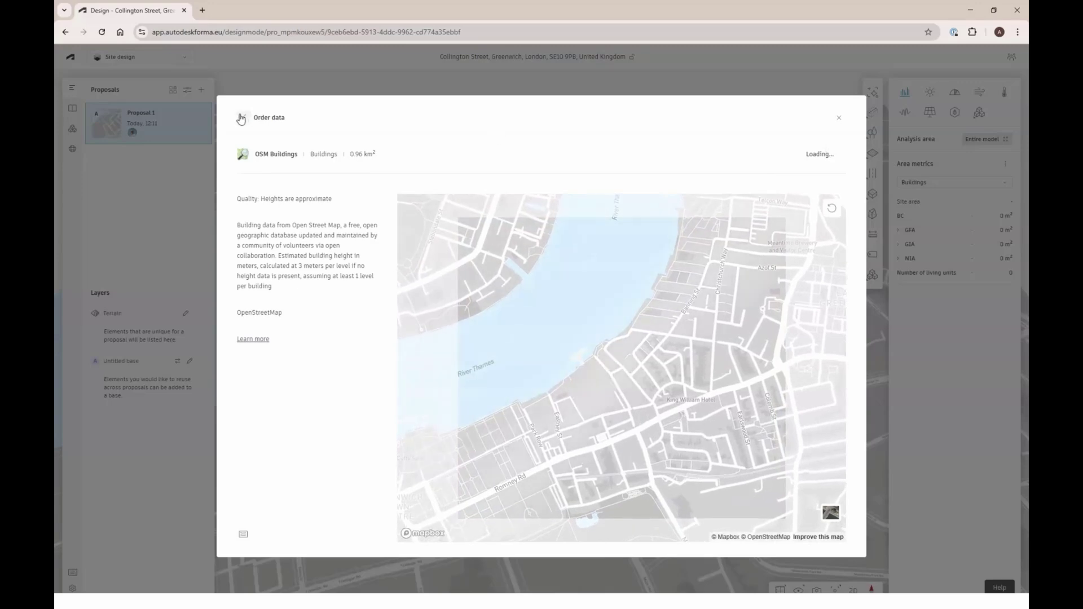
left_click(378, 149)
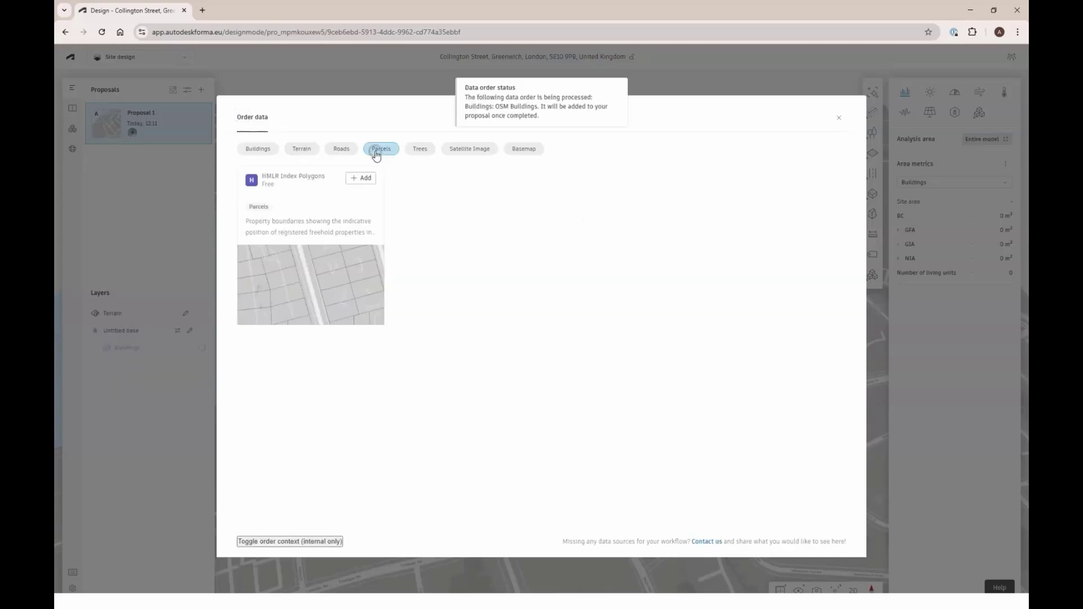
left_click(363, 178)
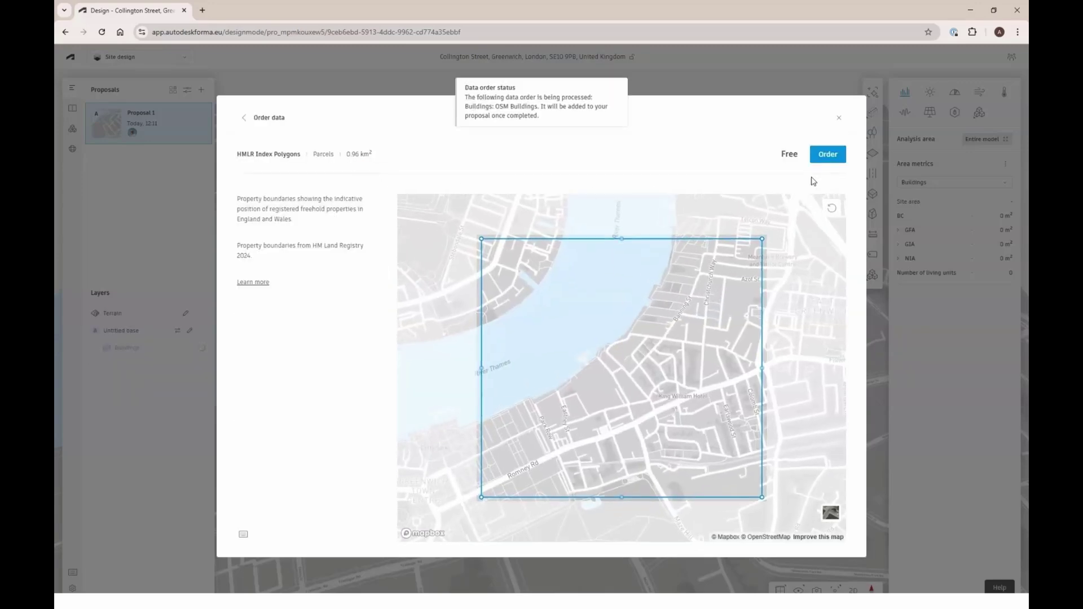
left_click(827, 159)
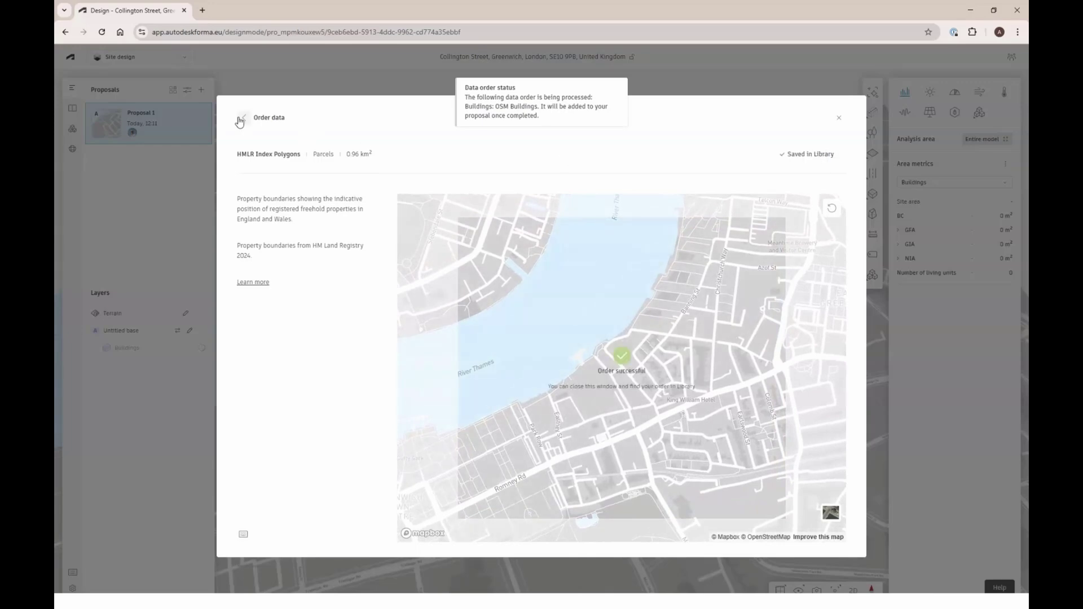
Order OSM Roads data and close the Order data window
left_click(244, 117)
left_click(342, 149)
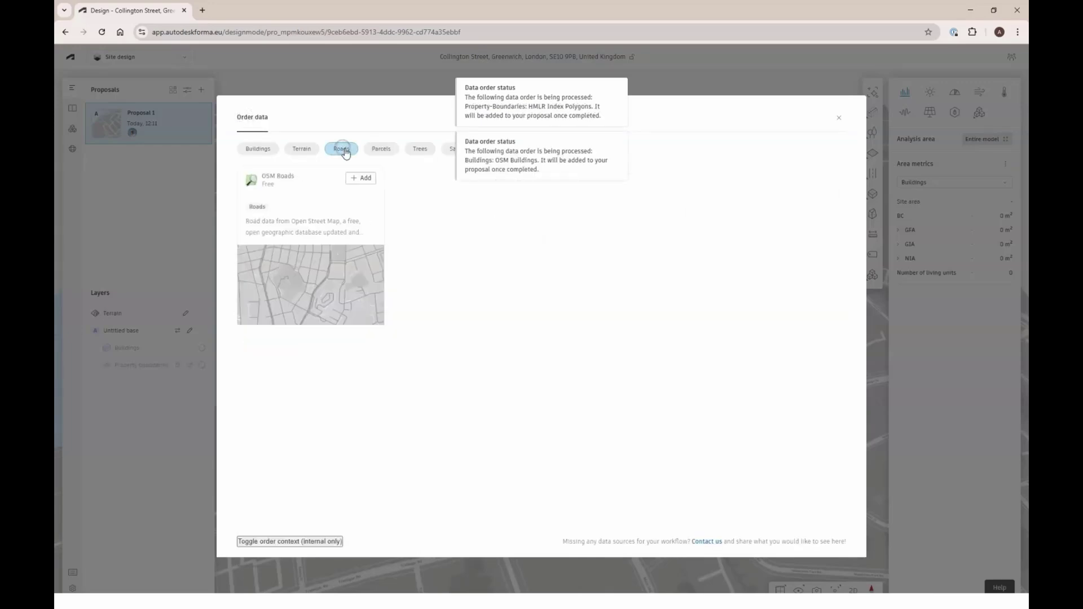
left_click(364, 178)
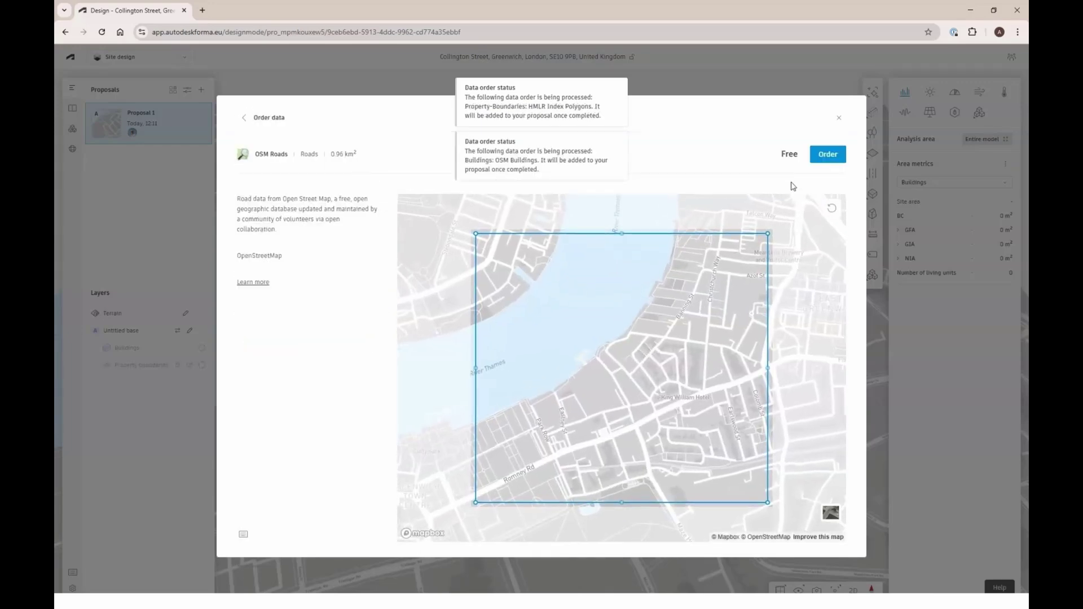
left_click(823, 160)
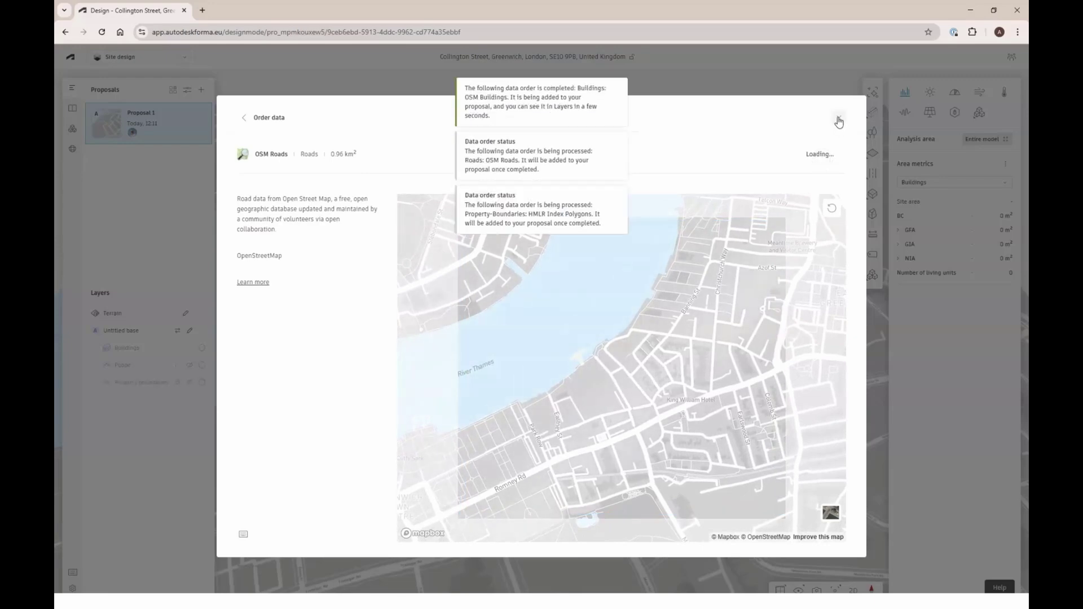
left_click(838, 119)
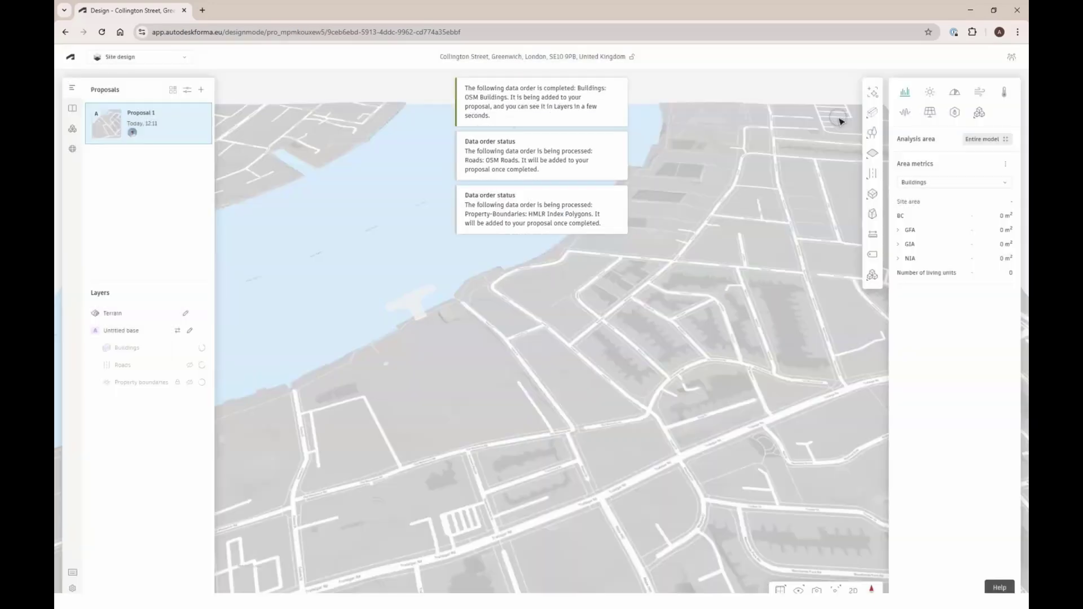
Hide the Buildings layer, show Property boundaries, and choose Limits > Site limit
left_click_drag(703, 328, 463, 341)
scroll(435, 338, "up", 5)
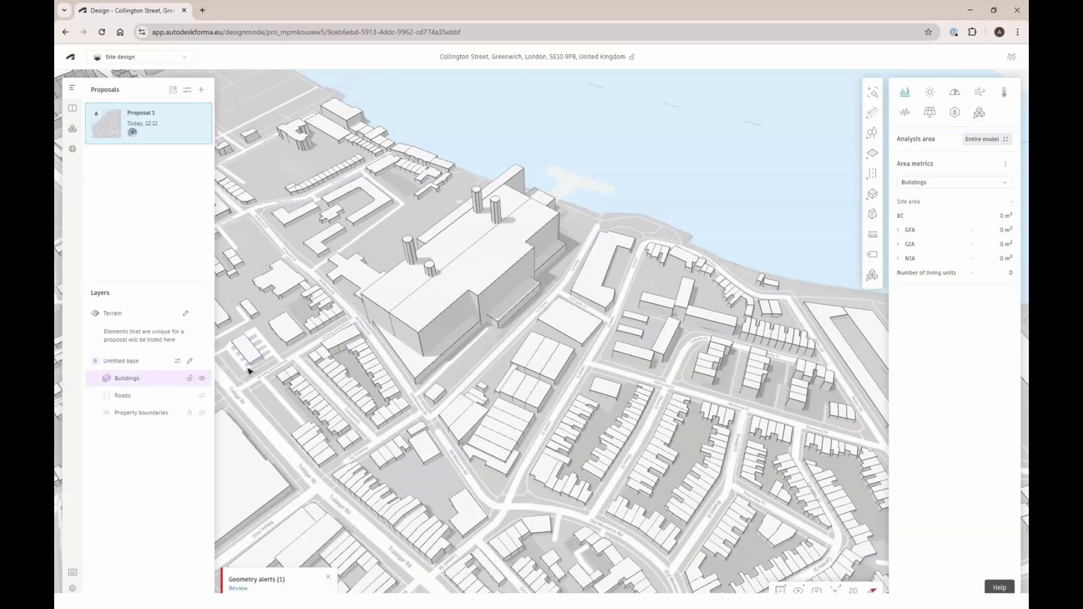
left_click(201, 378)
left_click(201, 413)
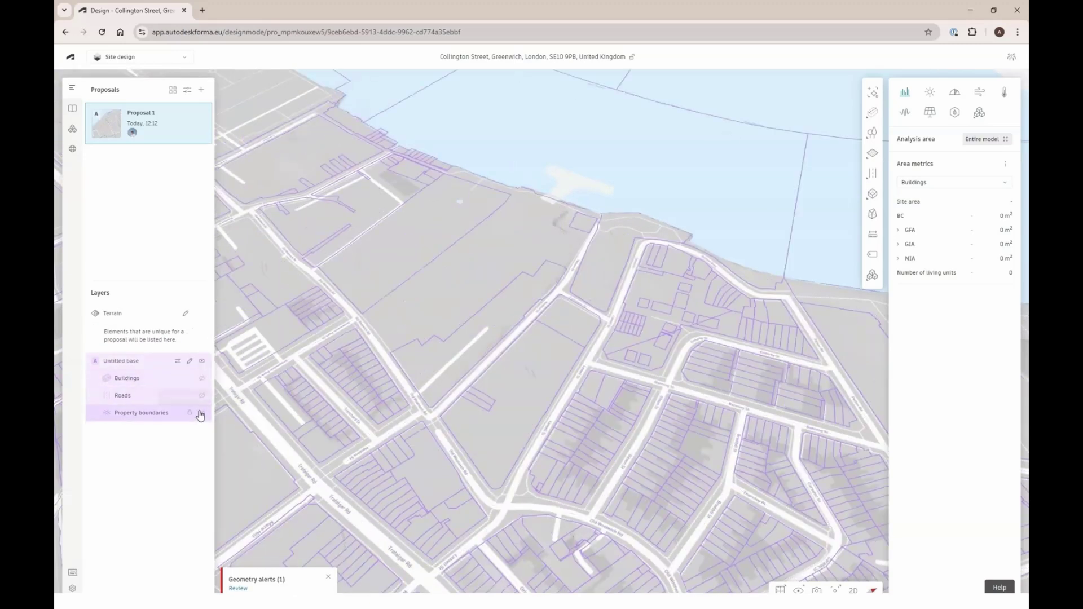
mouse_move(880, 155)
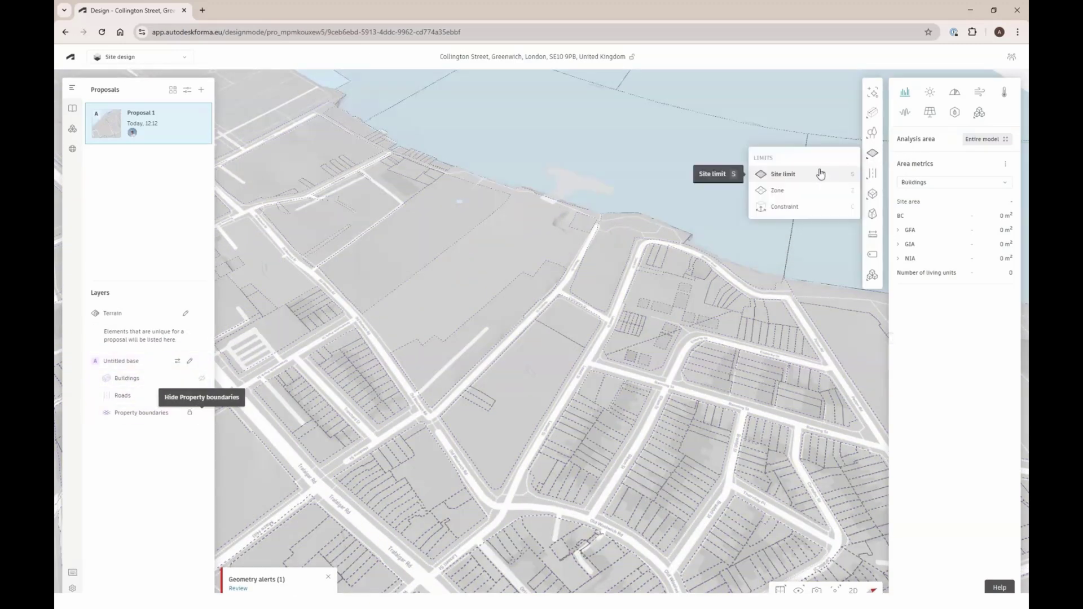
left_click(814, 173)
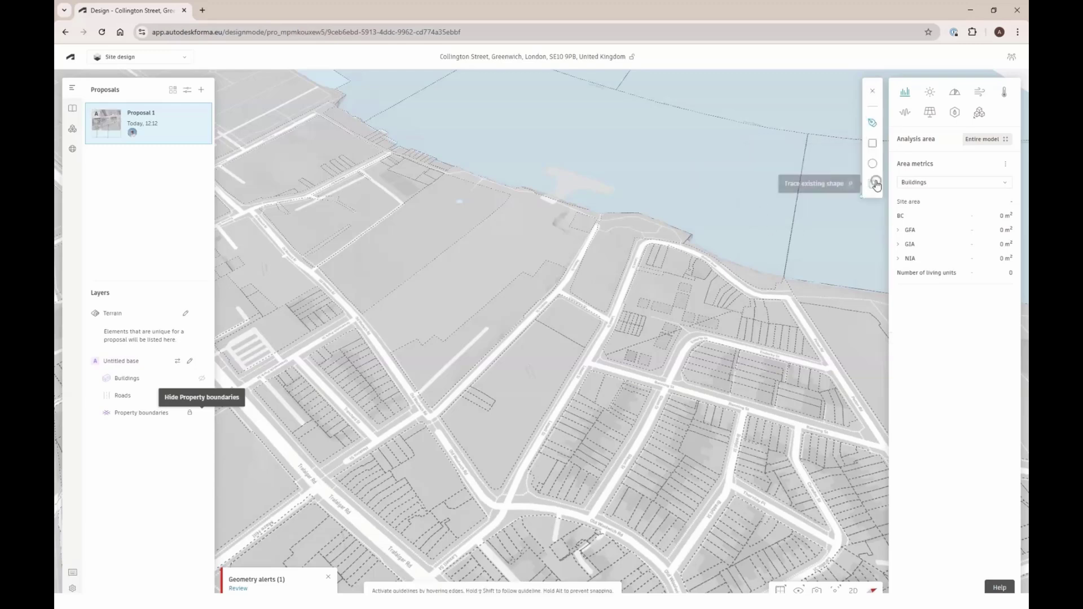
Trace three central parcels as site limits and union them into one 6182.3 m² shape
left_click(873, 184)
left_click(570, 327)
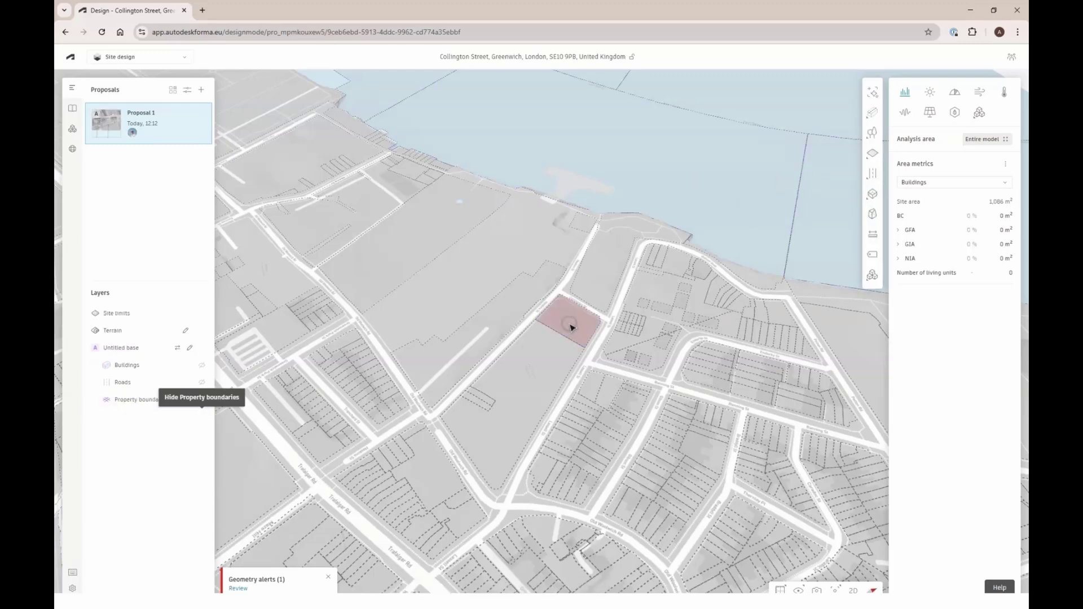
left_click(551, 359)
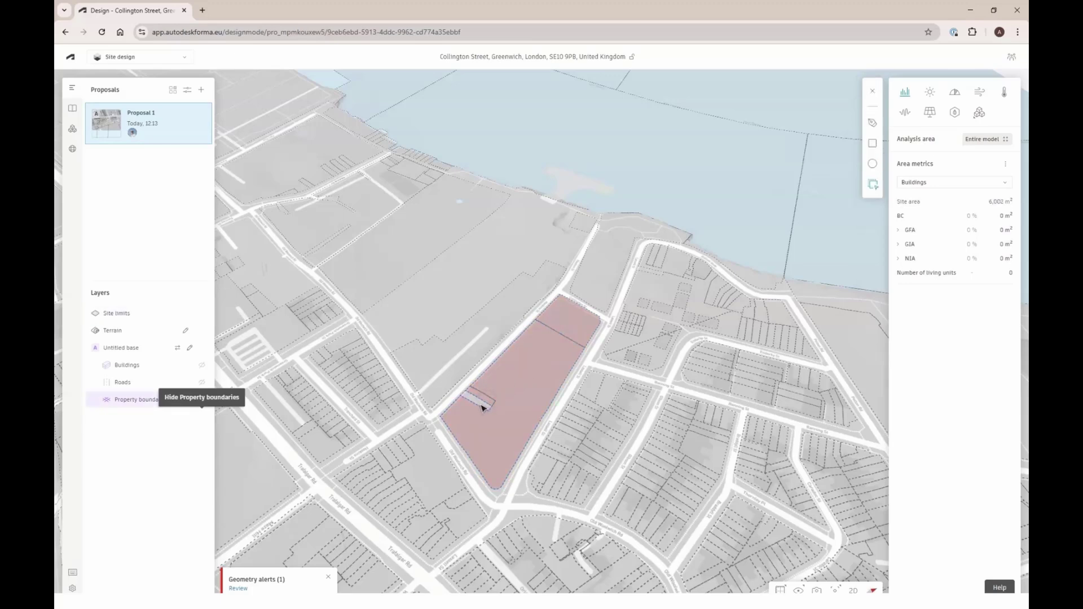
left_click(482, 404)
left_click(118, 313)
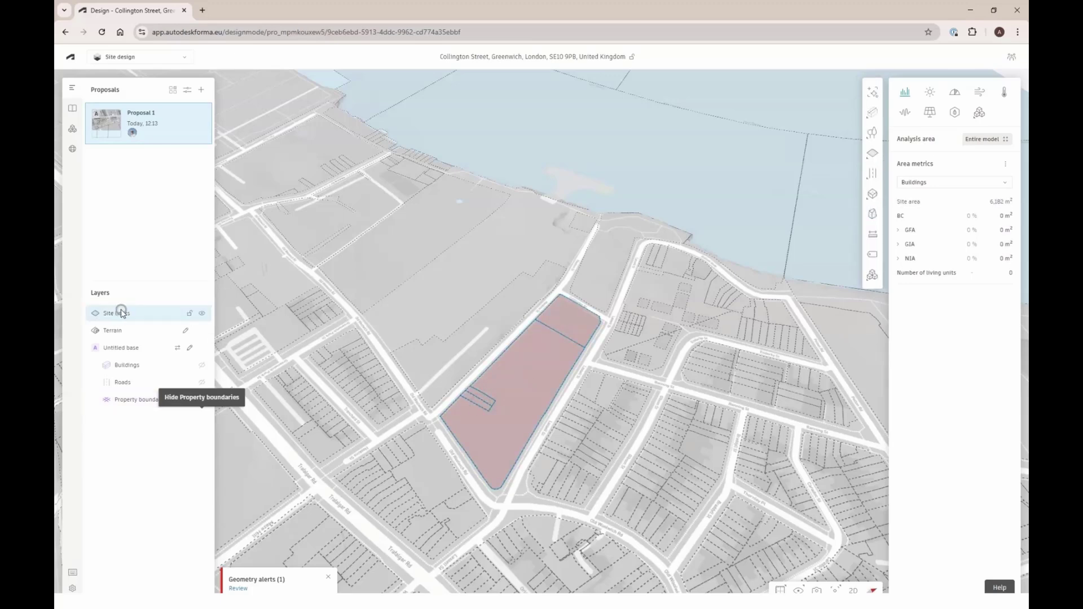
left_click(872, 346)
left_click(873, 347)
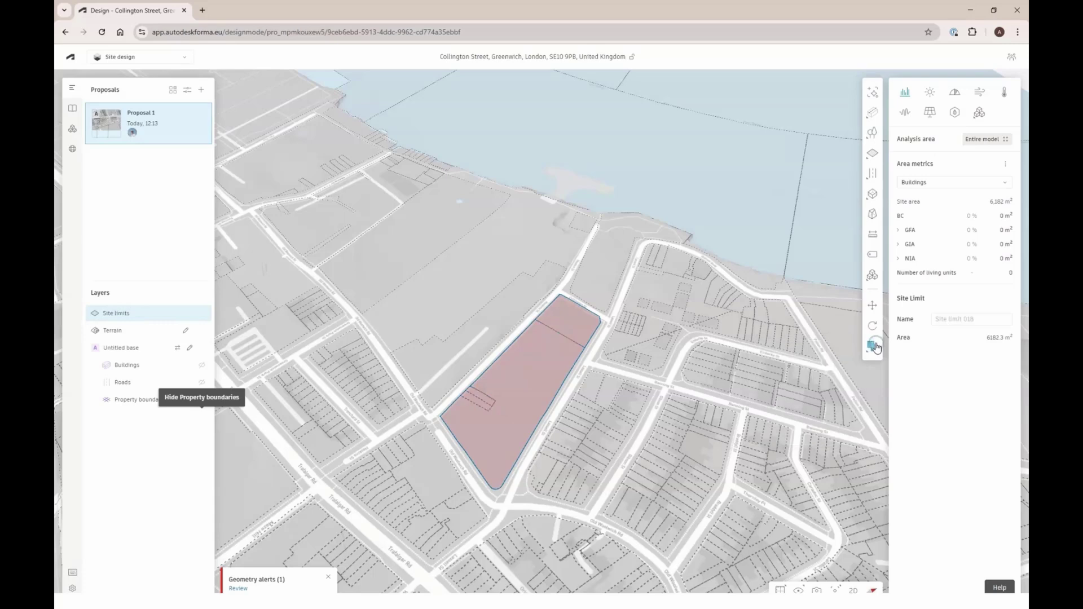
Rename Proposal 1 to 'Existing situation' and finish editing the Untitled base
right_click(514, 370)
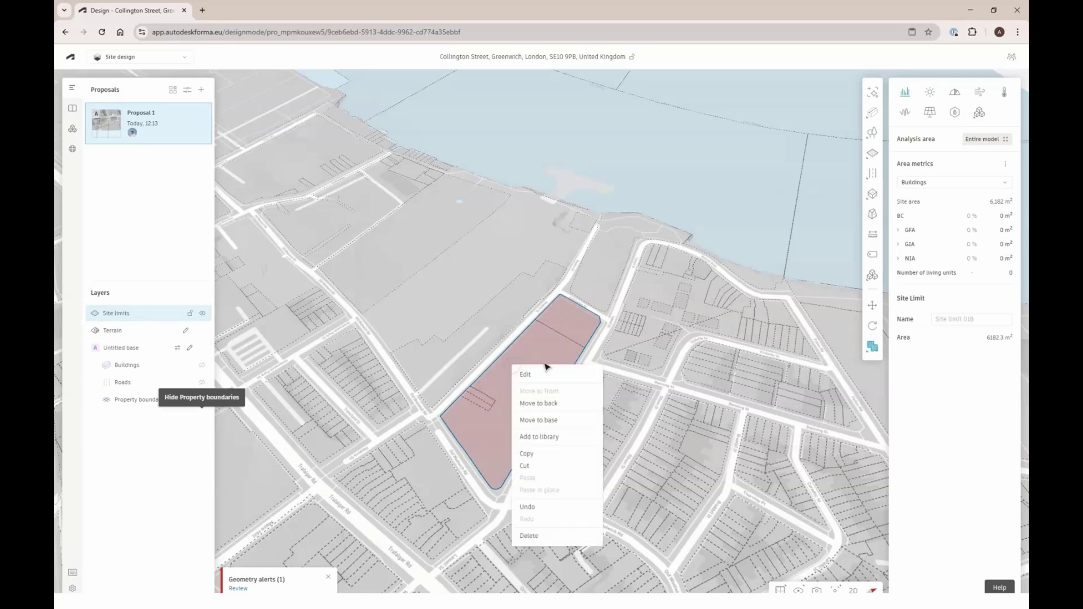
left_click(545, 419)
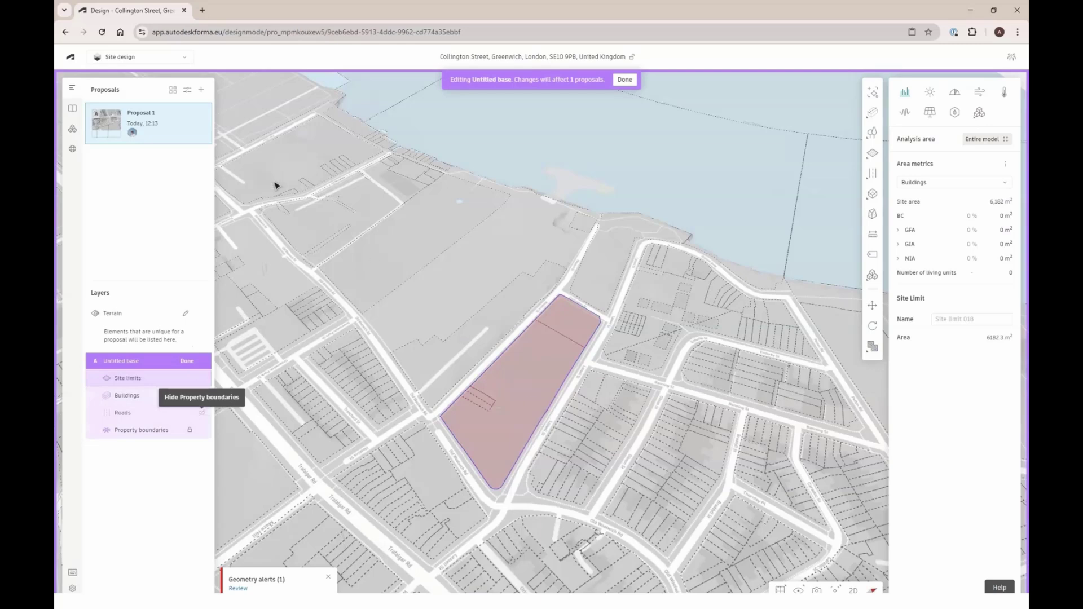
double_click(141, 112)
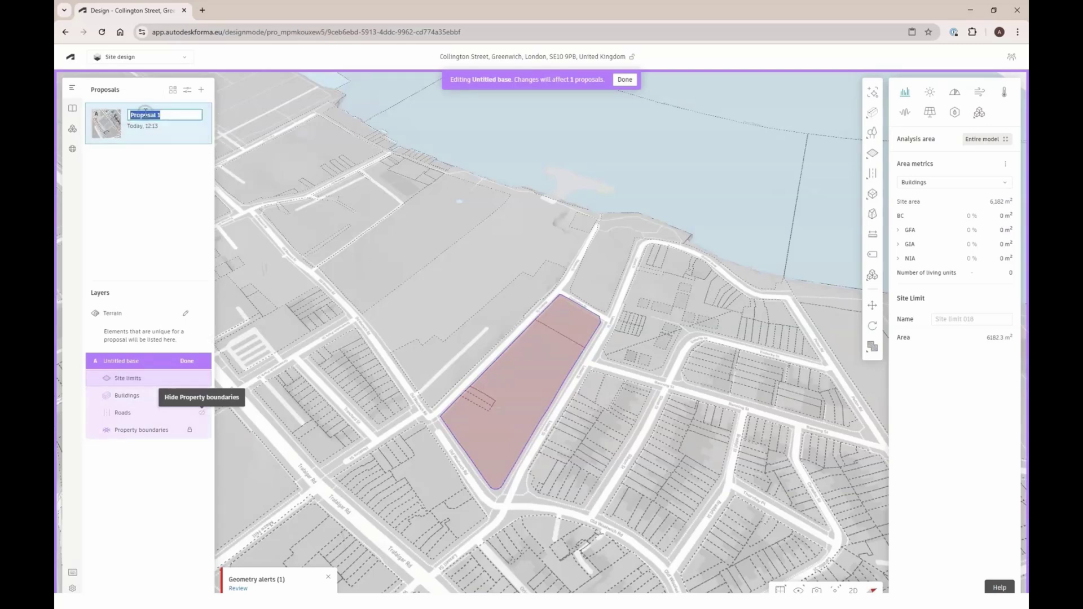
type("Existing situation")
key("Return")
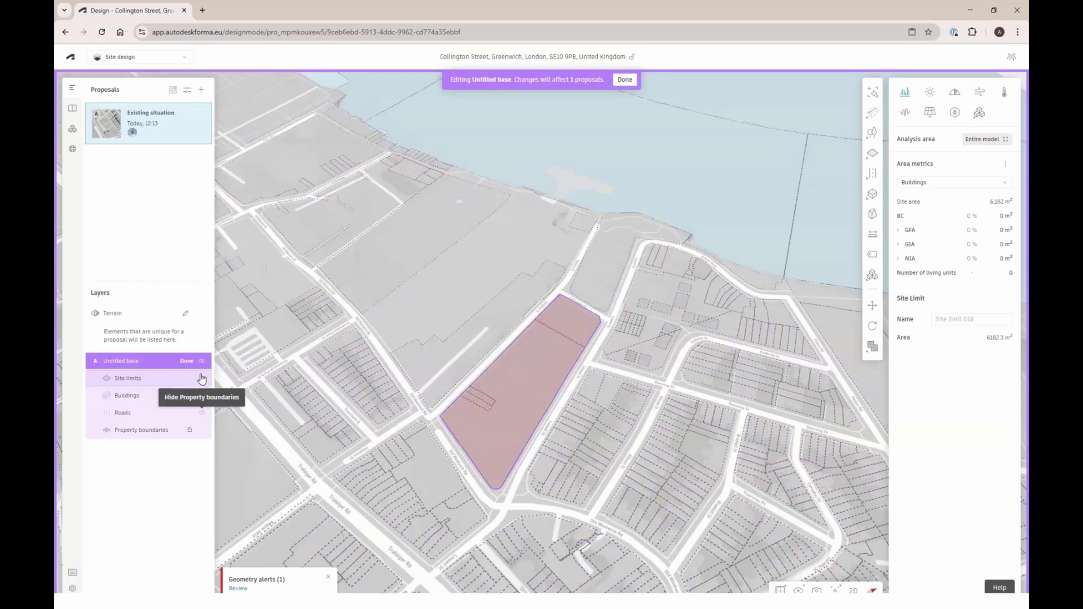
left_click(188, 361)
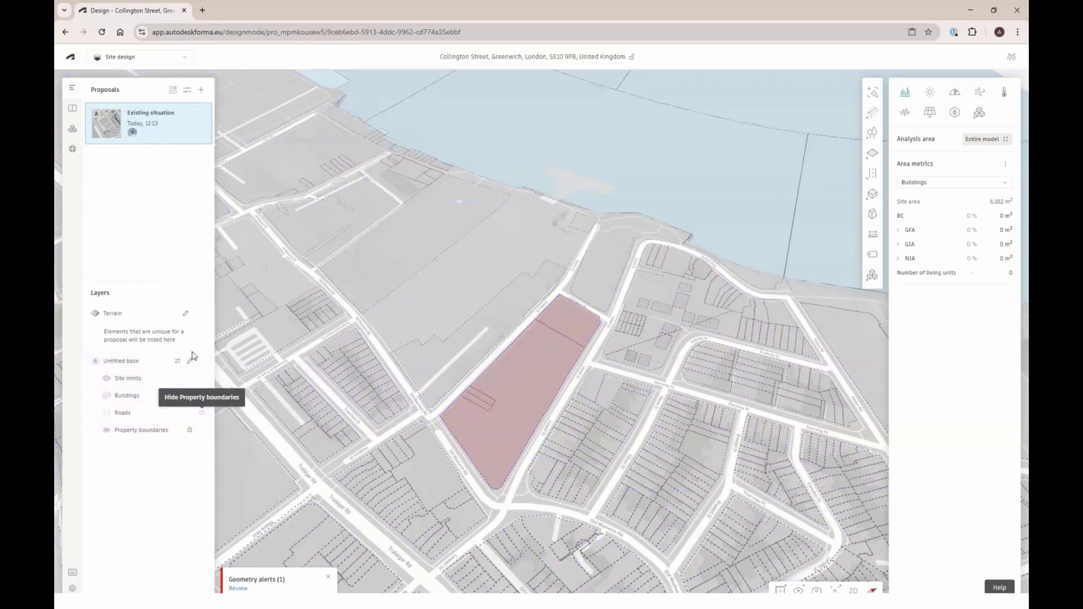
Hide Property boundaries and turn Site limits and 3D Buildings back on
left_click(202, 361)
left_click(202, 361)
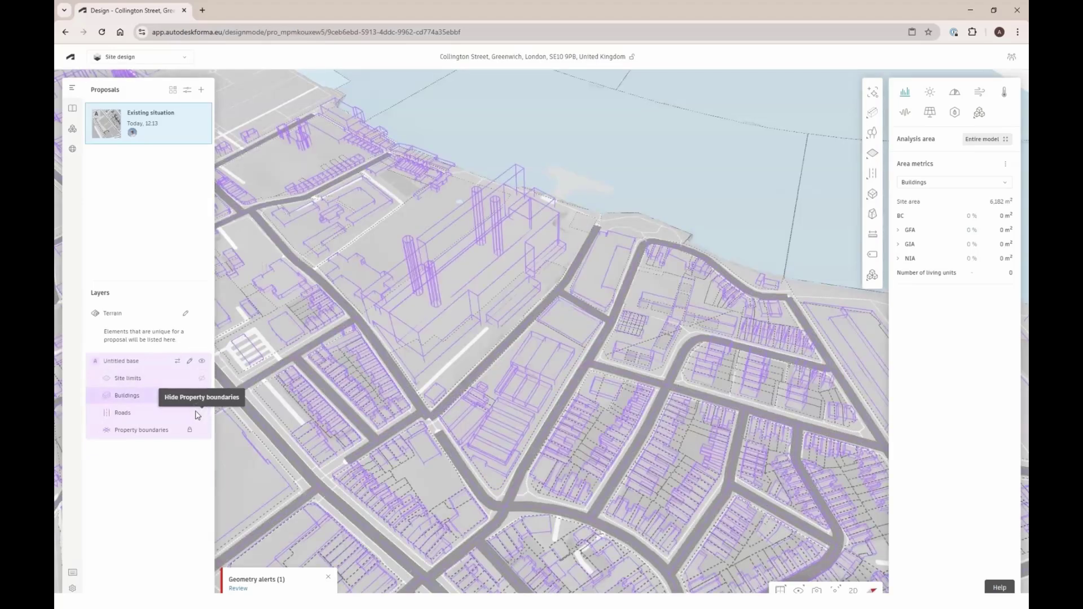
left_click(202, 431)
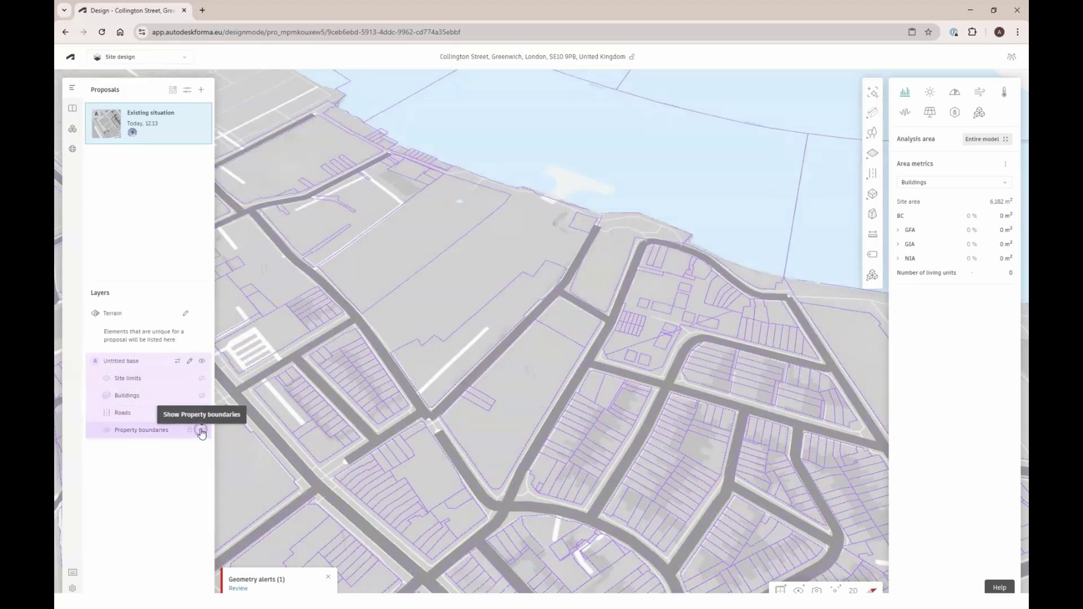
left_click(201, 396)
left_click(202, 378)
left_click(201, 396)
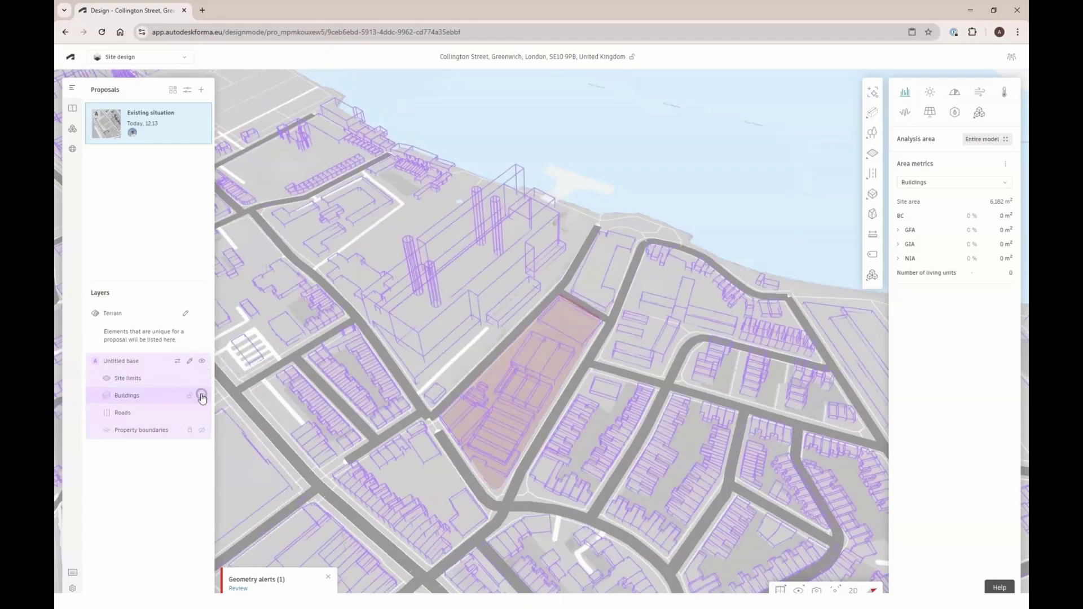
right_click_drag(508, 355, 463, 329)
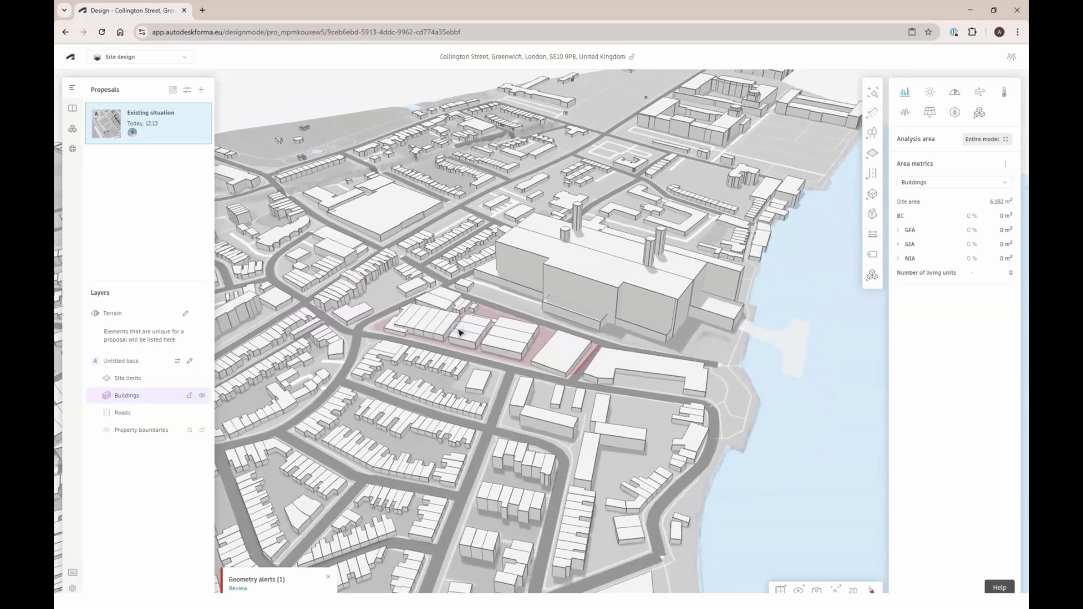
Add a new proposal and browse the Extensions App Store listing the Rhino plug-in
left_click(201, 89)
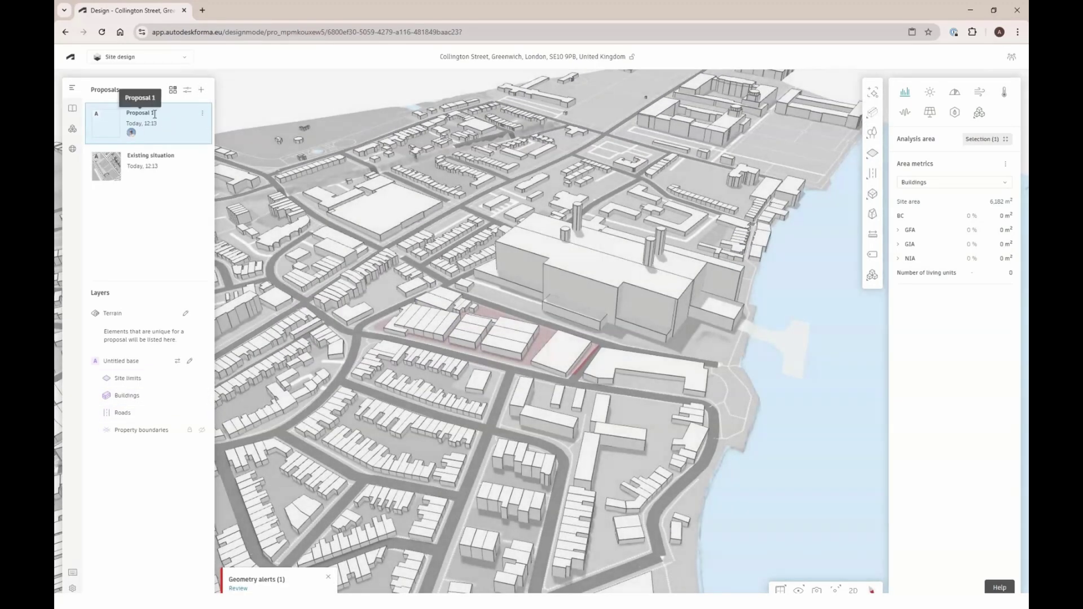
left_click(73, 151)
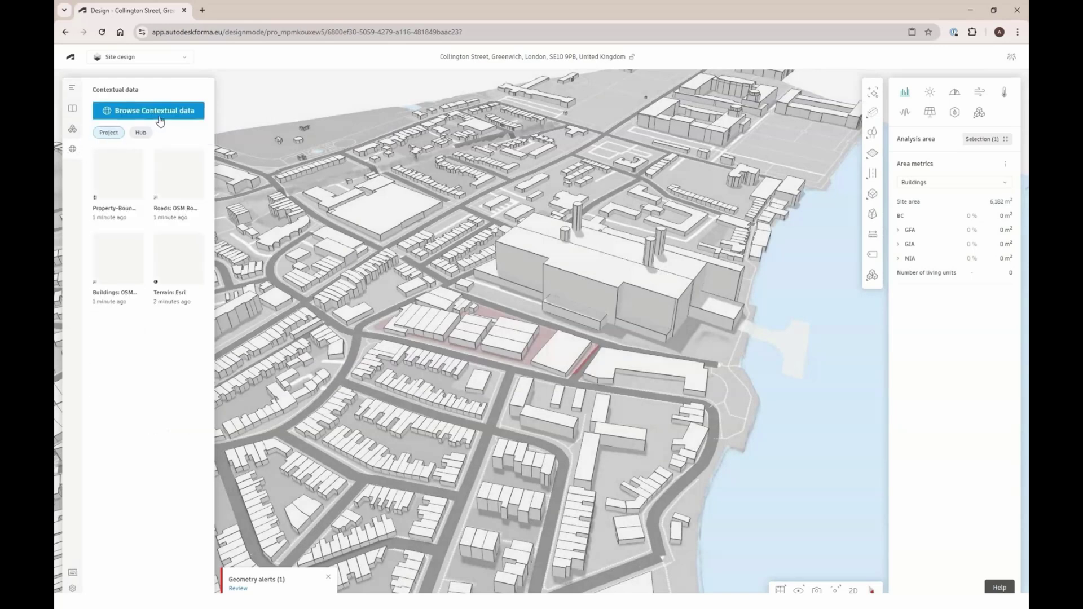
left_click(73, 129)
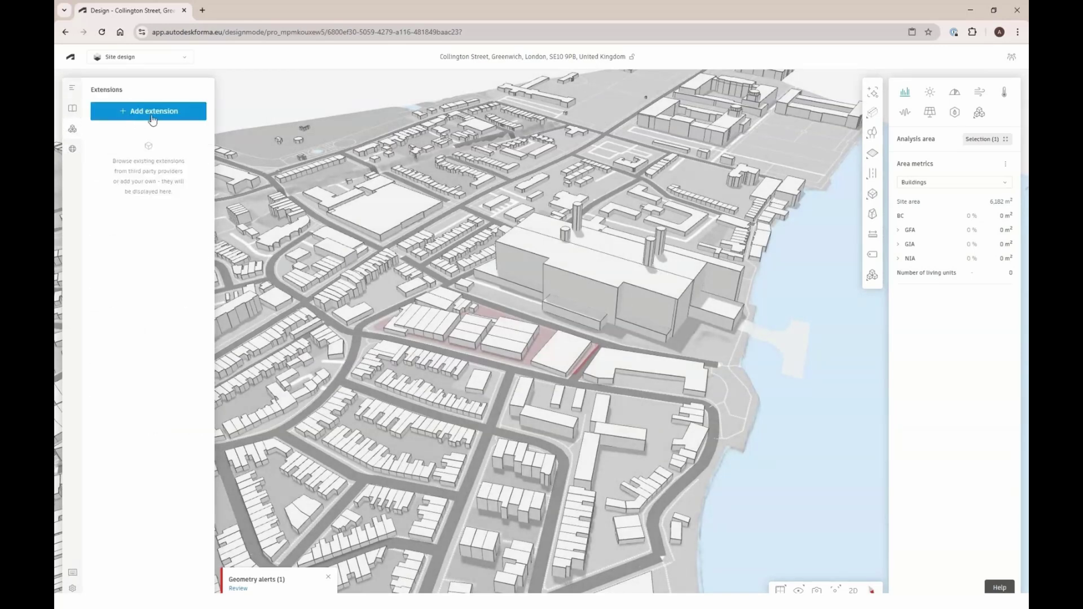
left_click(154, 113)
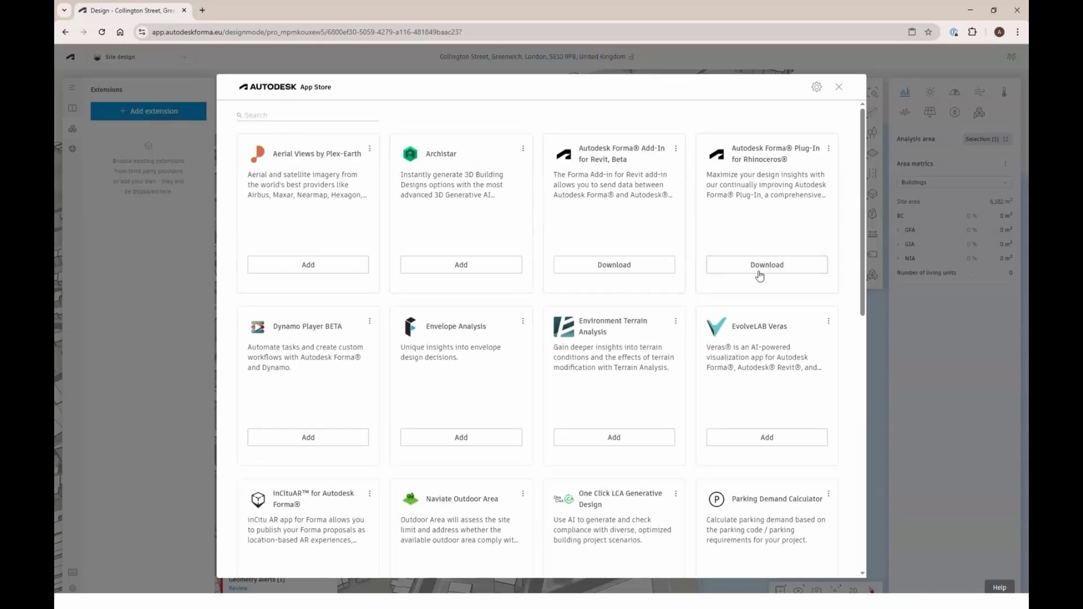
left_click(838, 87)
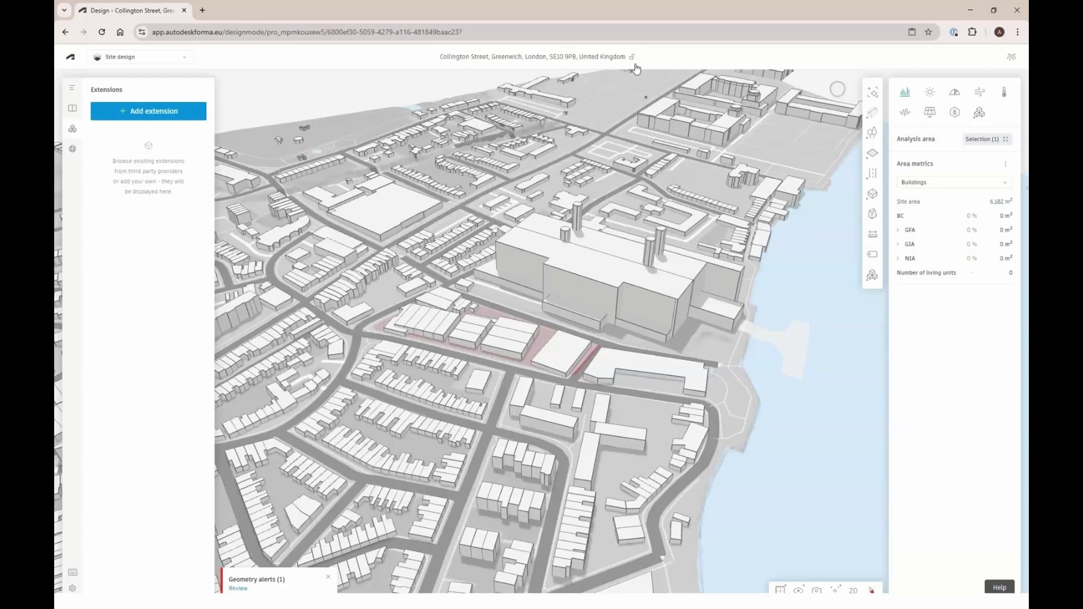
Copy the project's web address from the browser address bar
left_click(515, 32)
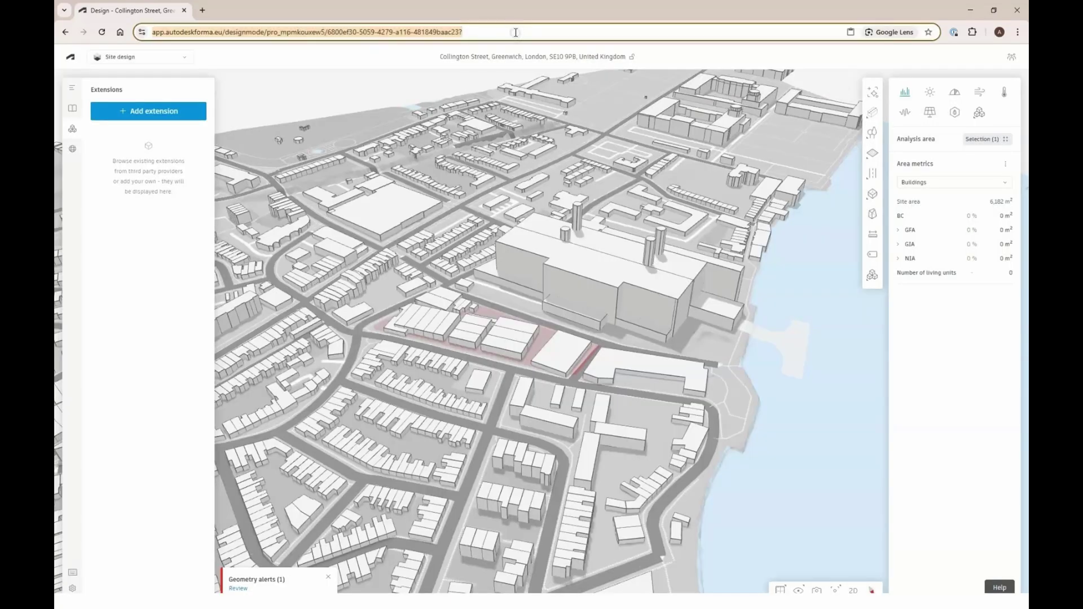
right_click(515, 32)
left_click(550, 131)
Switch to Rhino and open the Forma plug-in panel with the Forma command
key("alt+Tab")
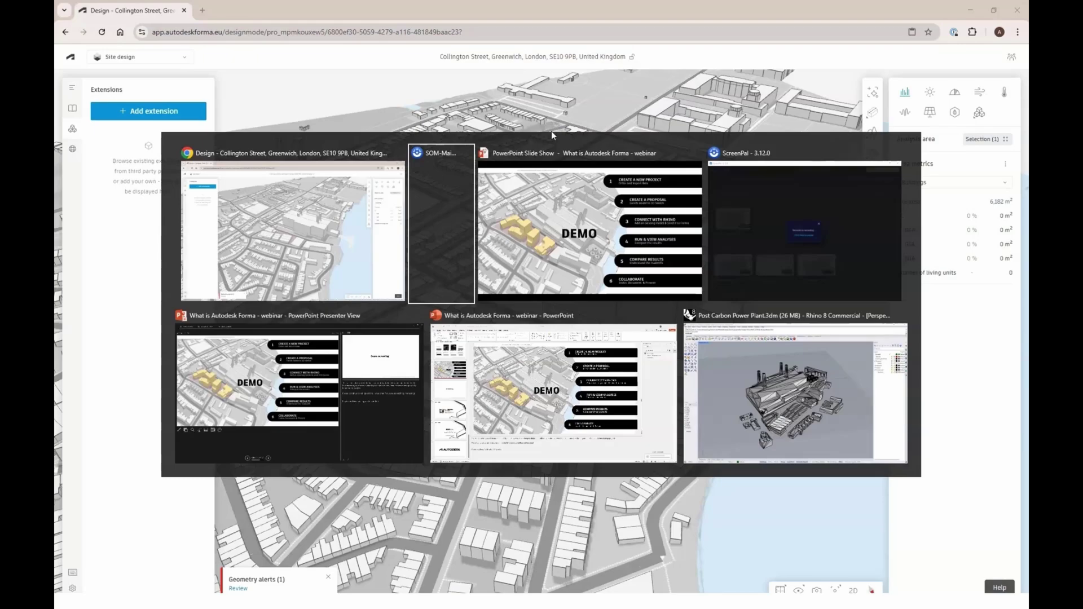
key("alt+Tab")
key("alt+Tab")
key("alt+Tab")
key("alt+Tab")
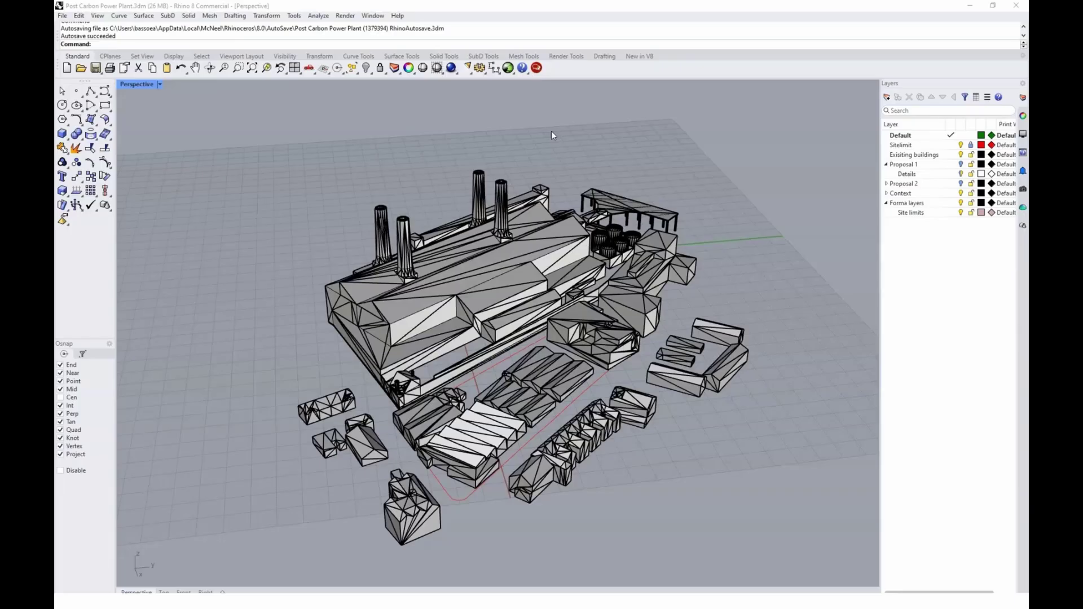
type("Forma")
key("Return")
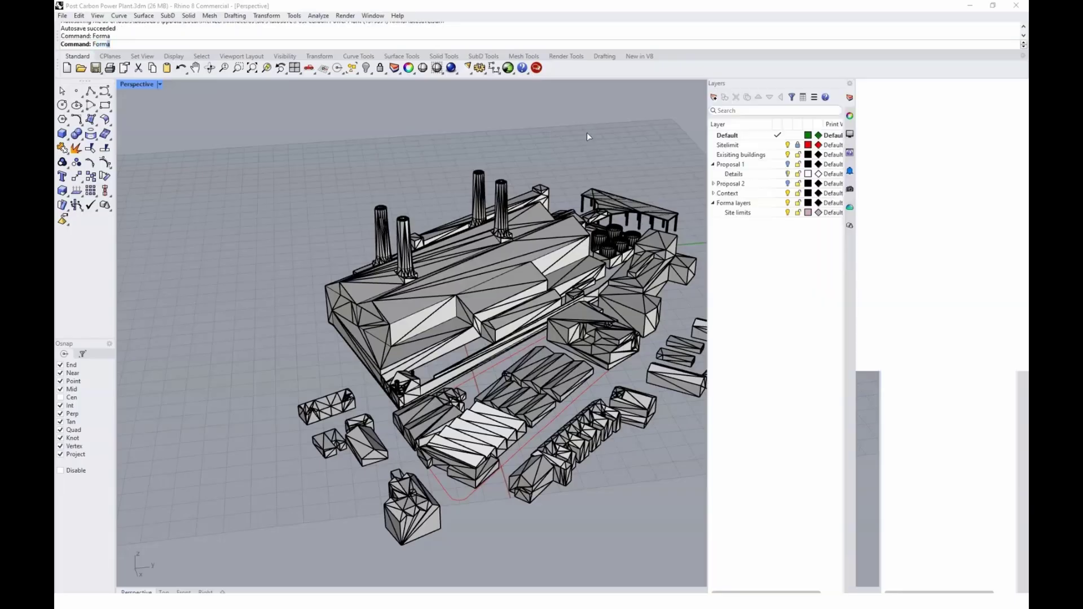
Paste the project URL, load the Forma site data, and select the Proposal 1 layer
left_click(742, 167)
key("ctrl+v")
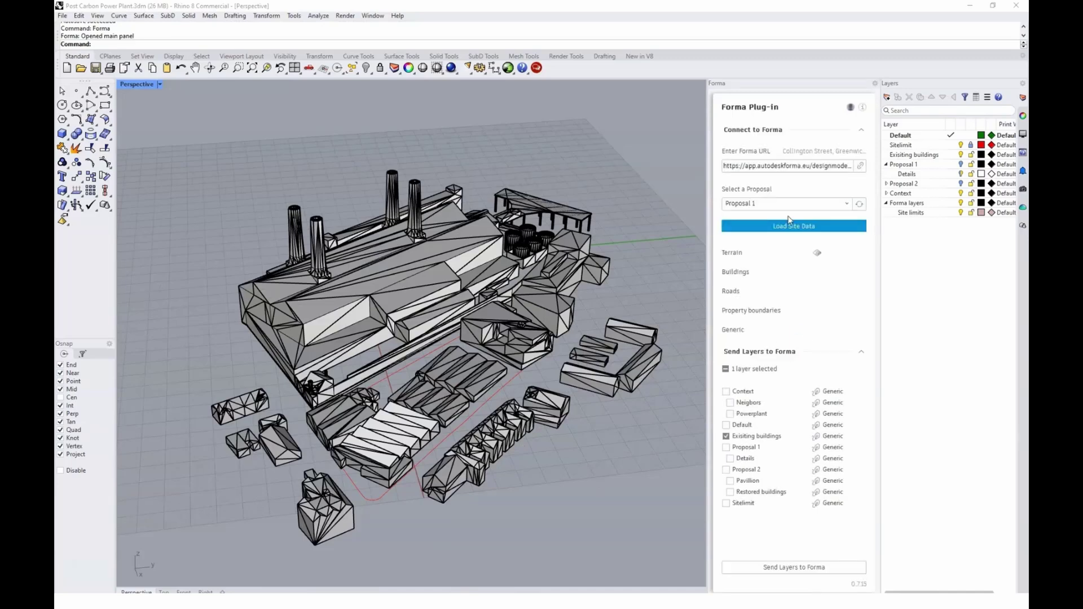
left_click(803, 231)
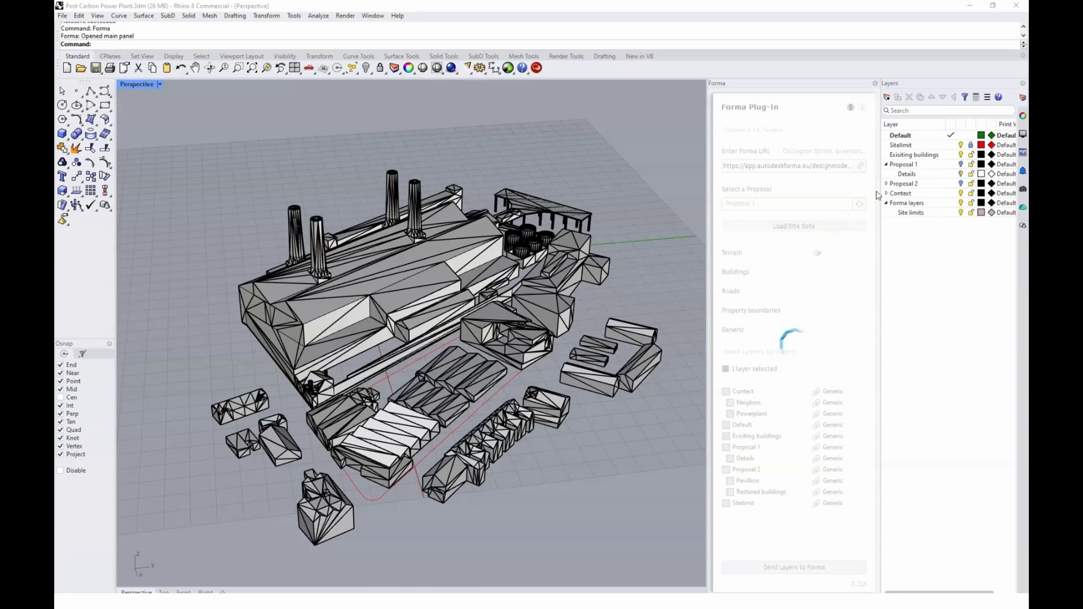
left_click(962, 164)
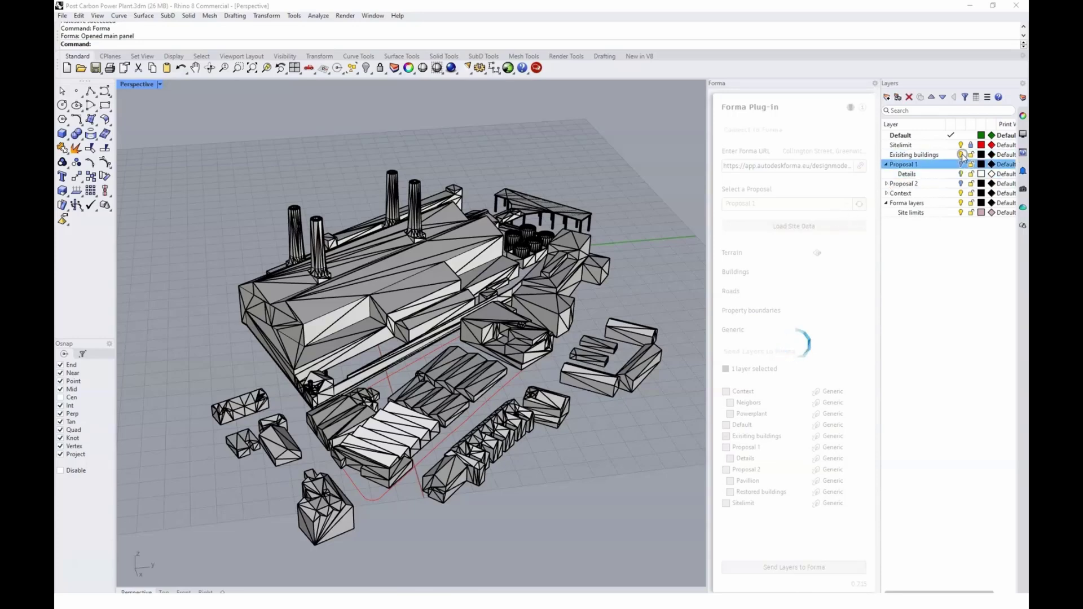
Turn off the Existing buildings layer in Rhino's Layers panel
left_click(961, 155)
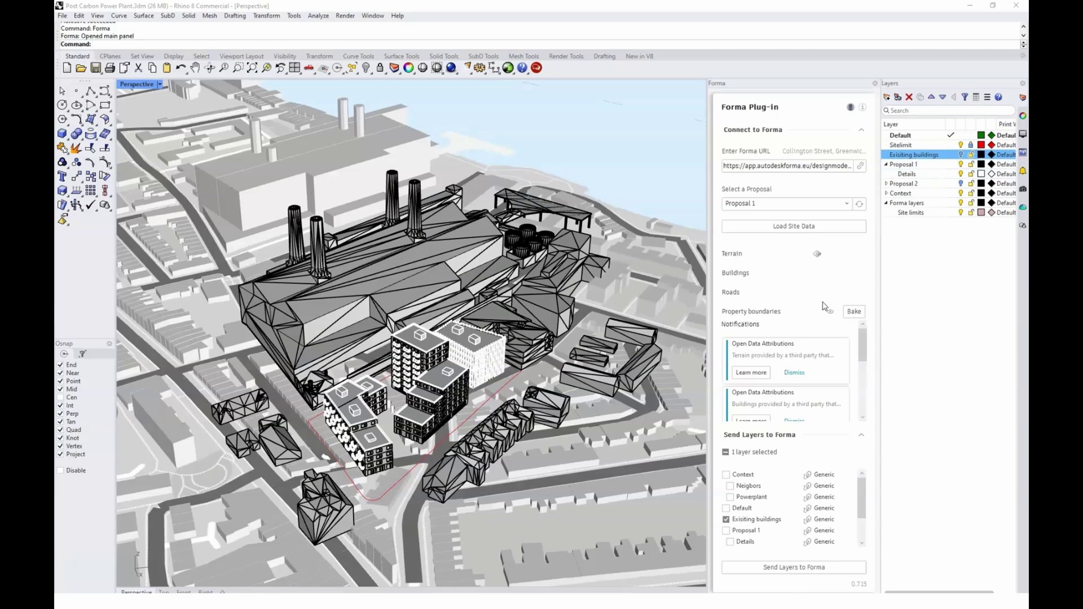
middle_click(544, 319)
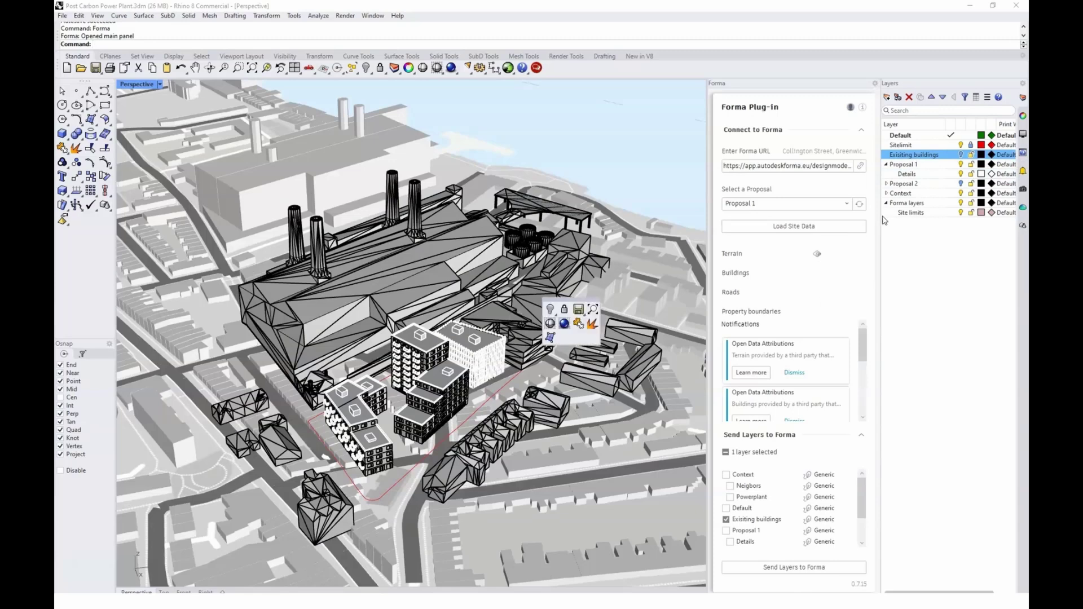
Select all objects on the Site limits layer
left_click(909, 213)
right_click(907, 215)
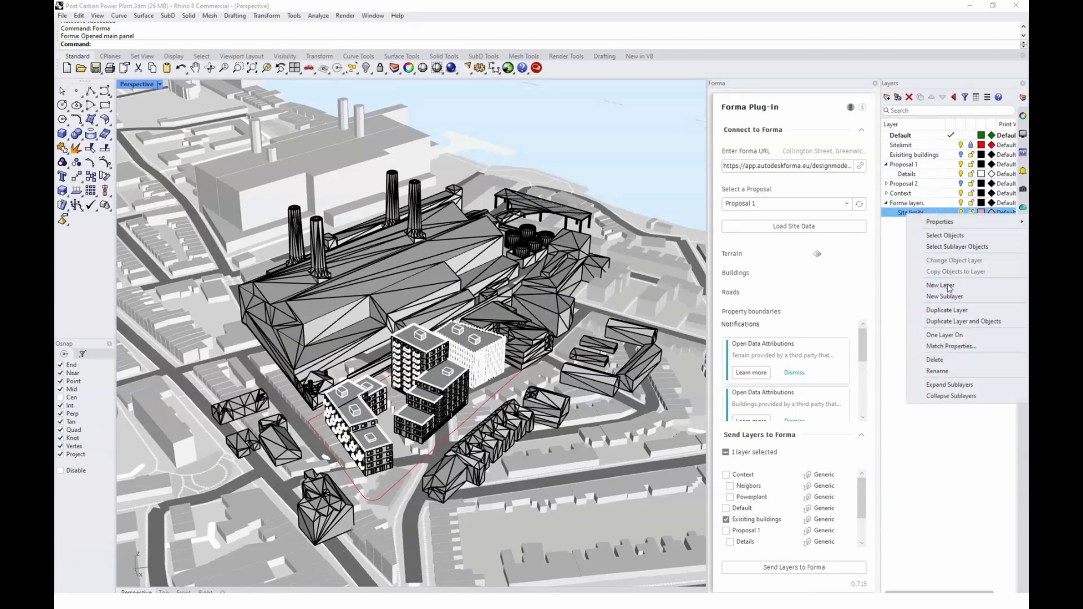
left_click(958, 235)
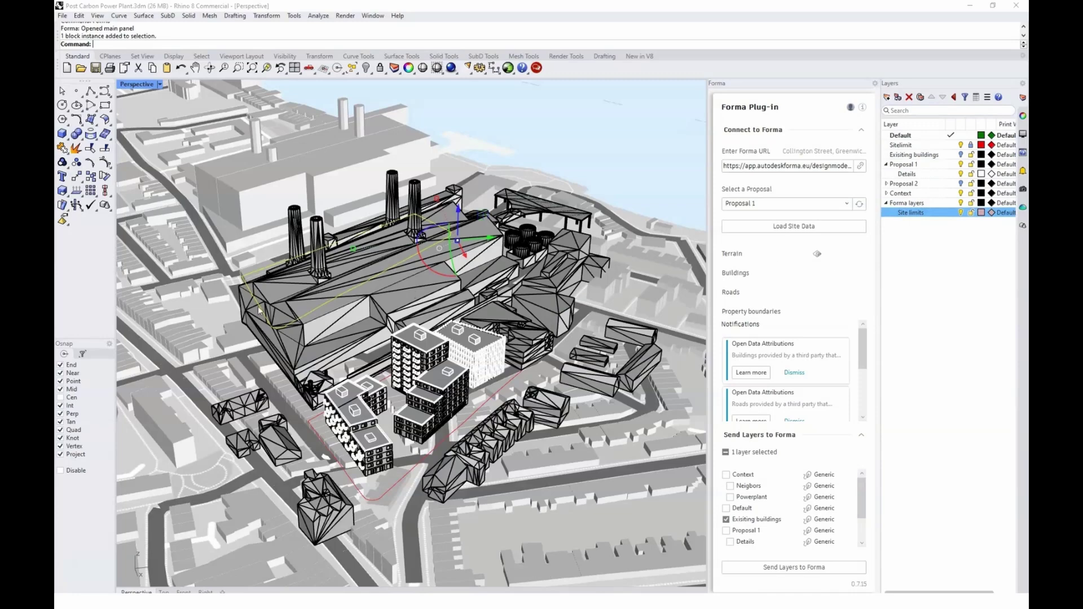
middle_click(311, 344)
right_click_drag(310, 344, 135, 198)
right_click_drag(455, 339, 478, 340)
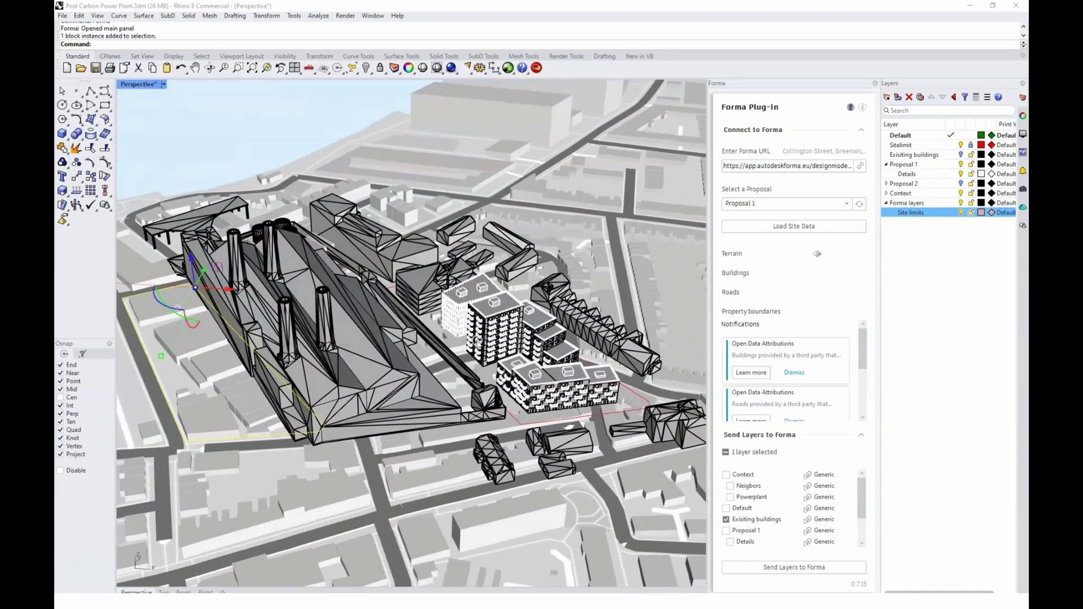
Move the site-limits outline twice so its corner snaps onto the building corner
key("Return")
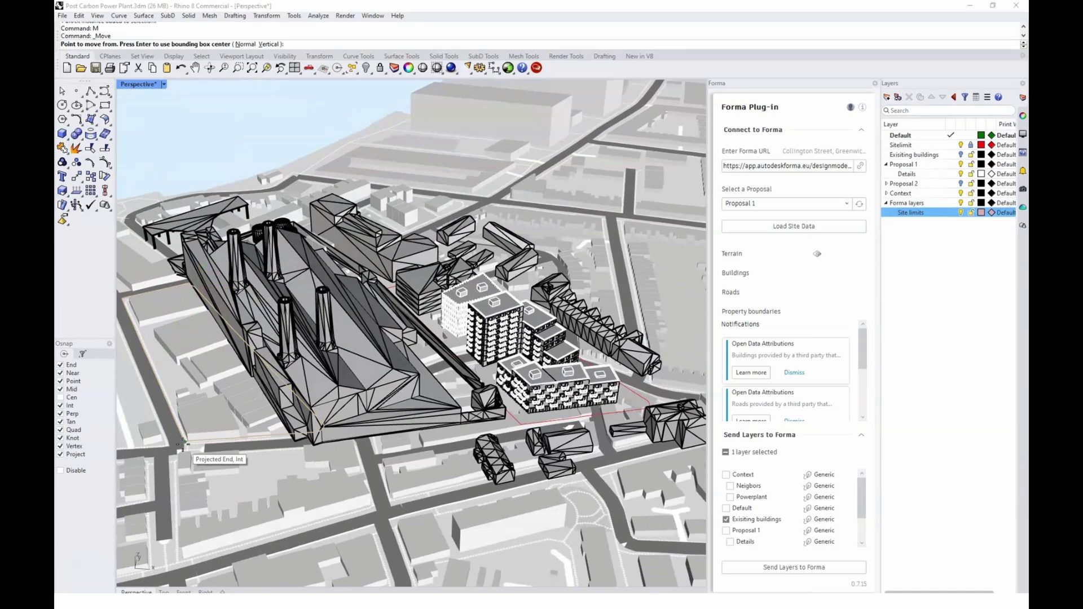
left_click(186, 442)
scroll(541, 423, "up", 5)
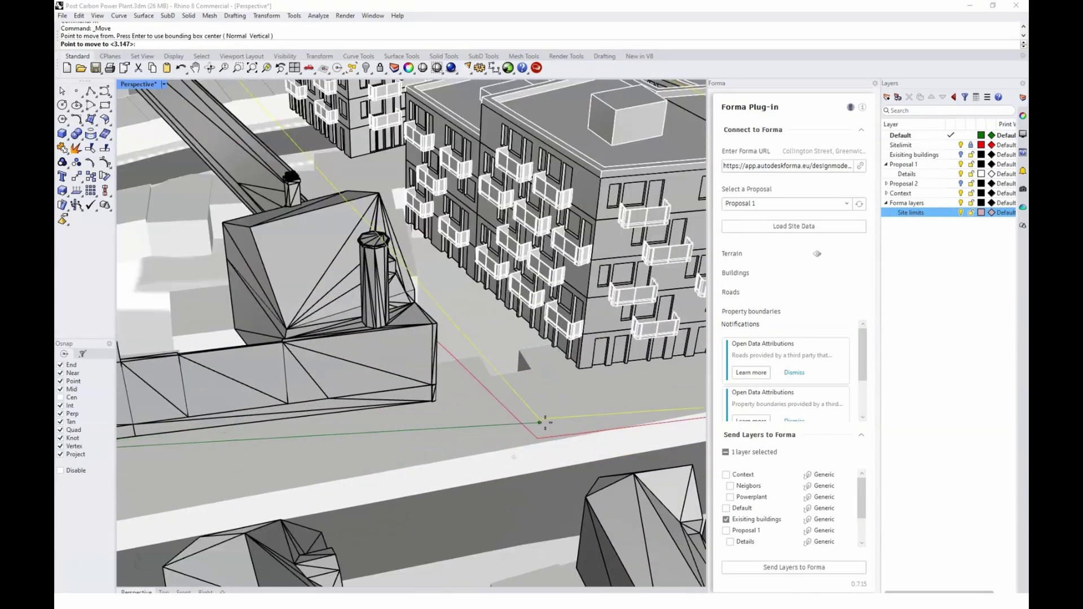
left_click(545, 447)
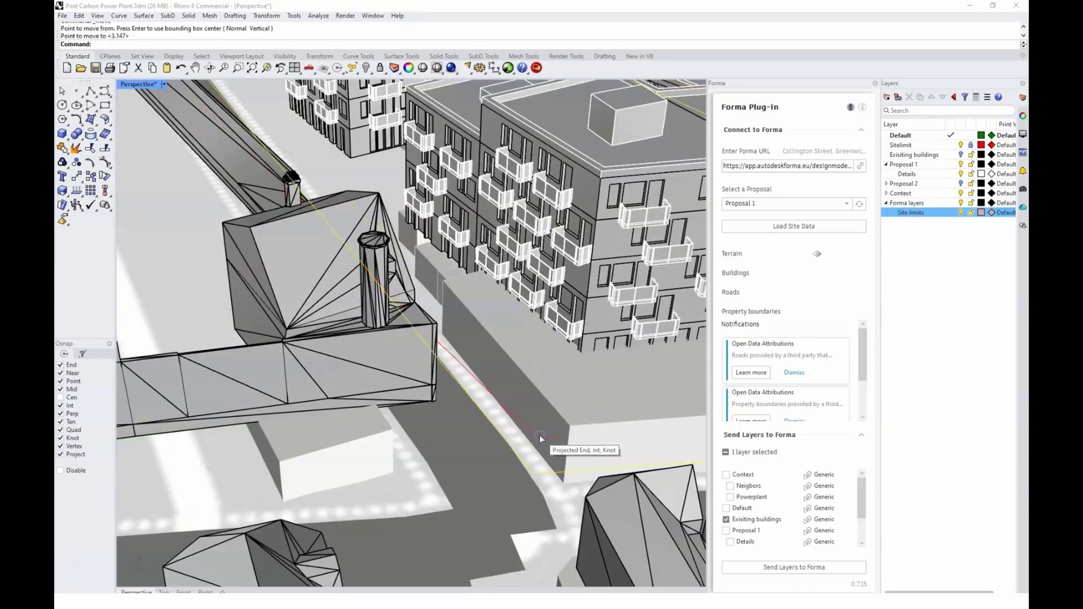
key("Return")
left_click(534, 471)
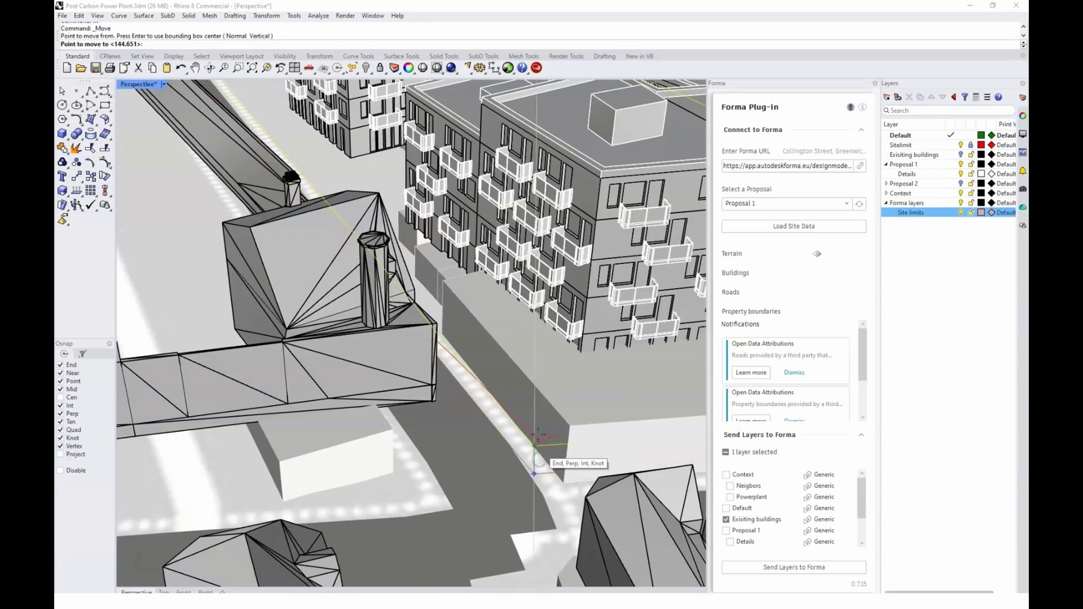
left_click(538, 437)
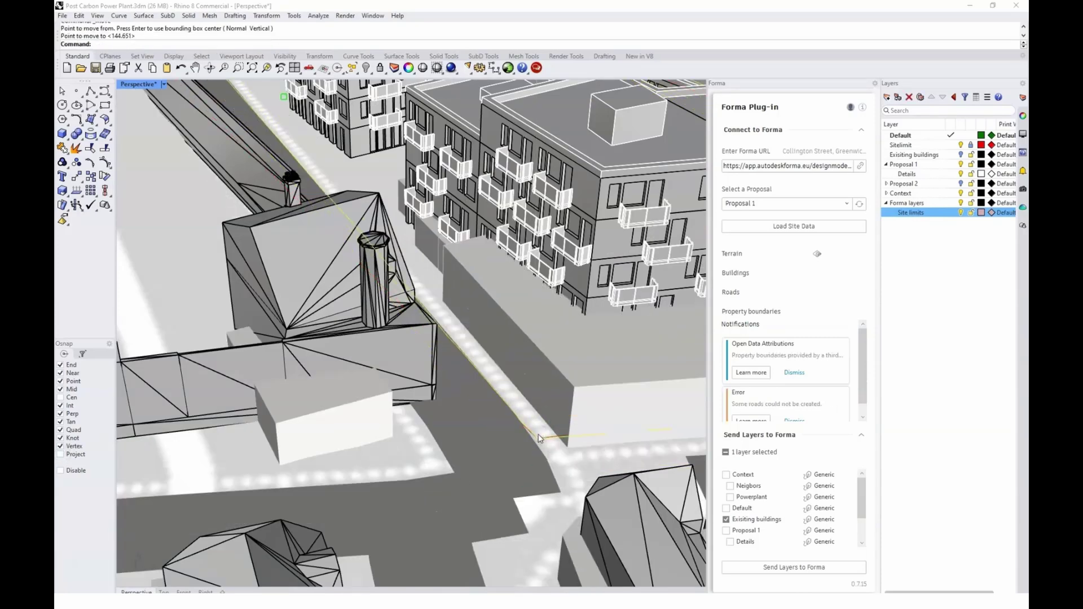
Rotate the site-limits outline around that corner to align it with the buildings
key("Return")
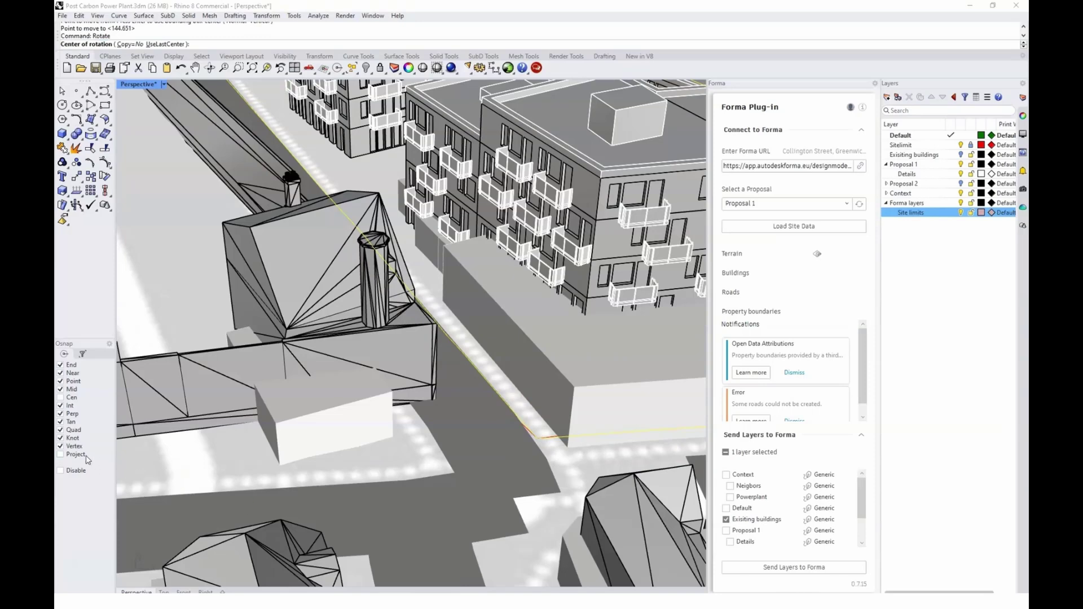
left_click(538, 437)
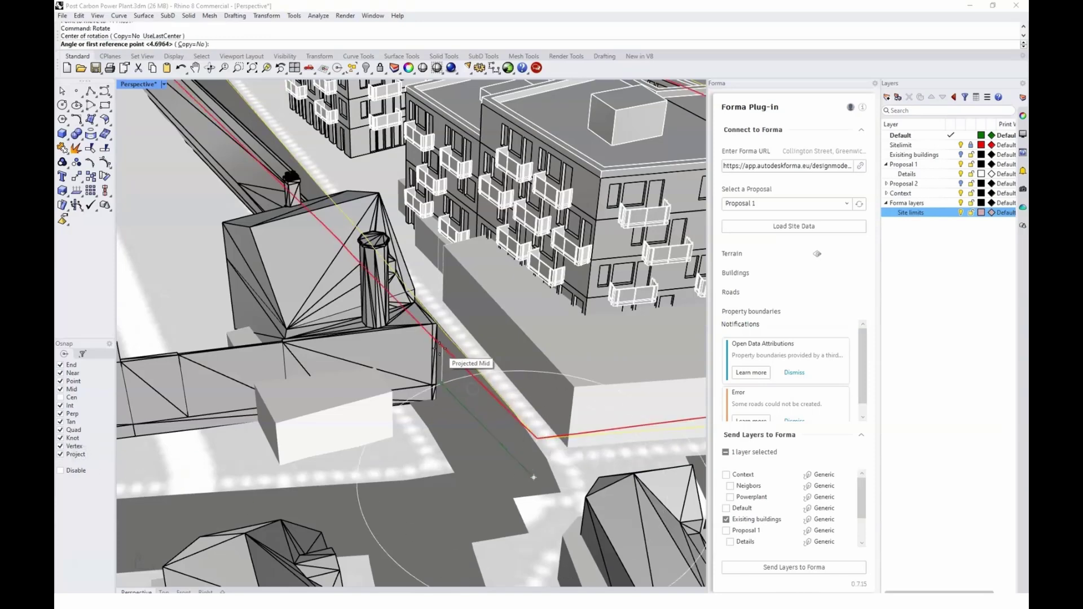
left_click(445, 338)
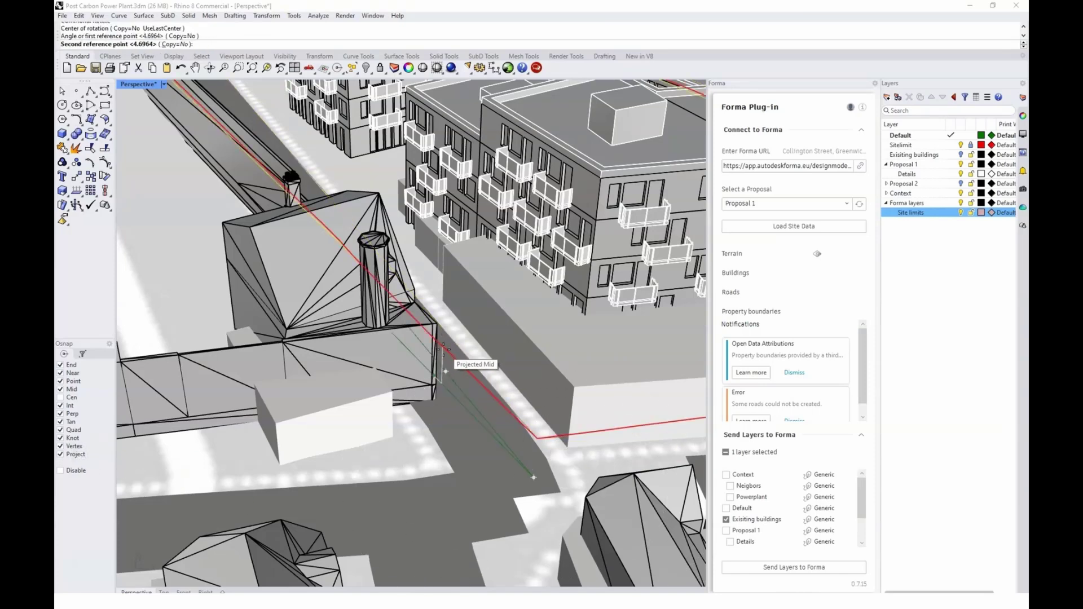
left_click(444, 347)
scroll(443, 349, "down", 10)
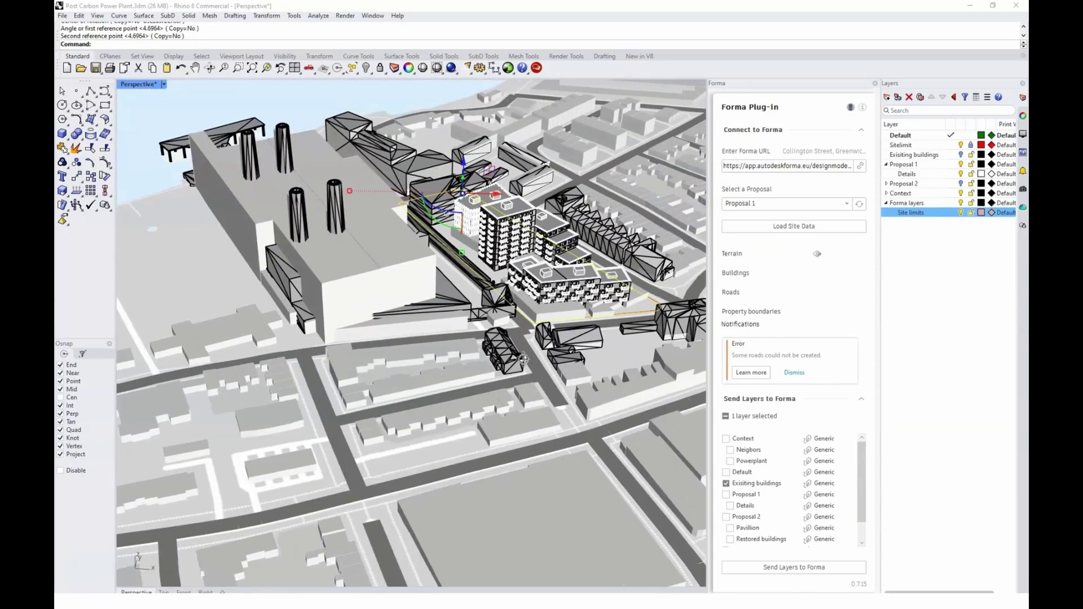
scroll(523, 358, "down", 3)
right_click_drag(524, 359, 506, 305)
Send the Context, Existing buildings and Proposal 1 layers from the Rhino plug-in to Forma
left_click(726, 439)
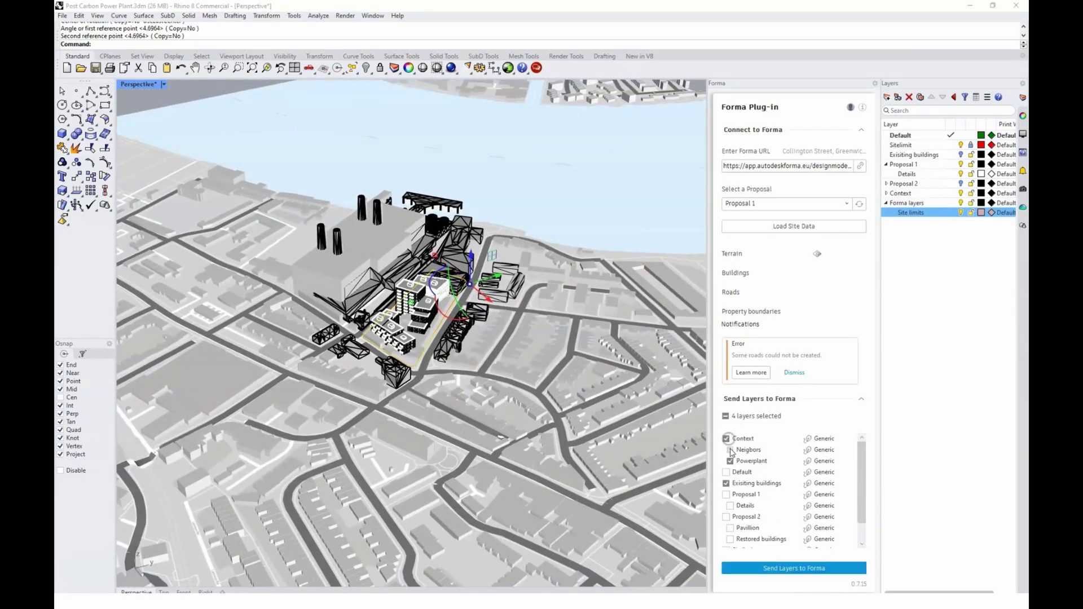
left_click(726, 494)
scroll(770, 485, "down", 1)
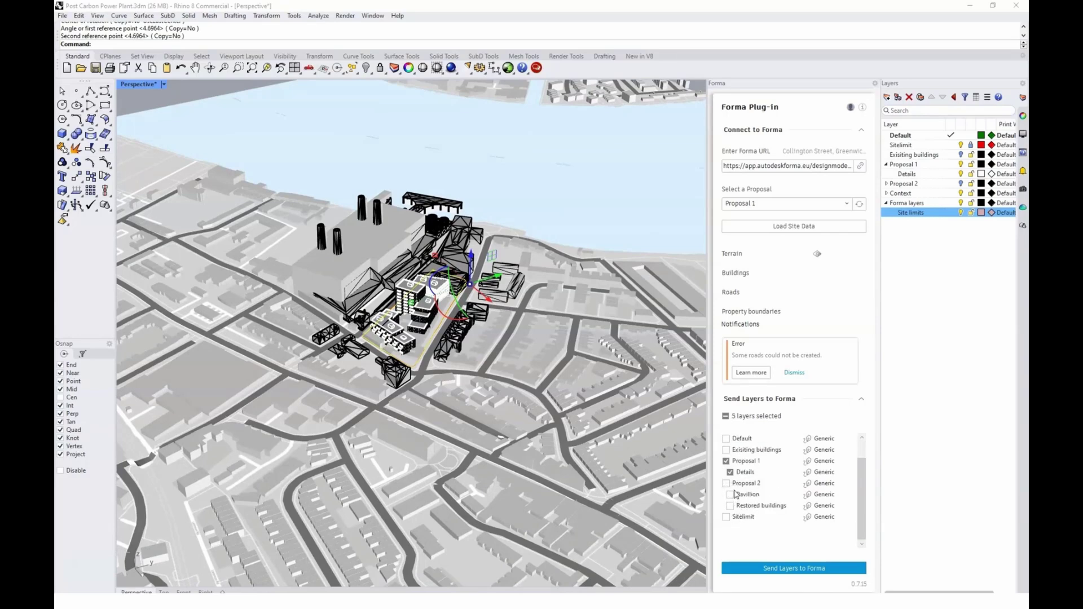
scroll(770, 478, "up", 1)
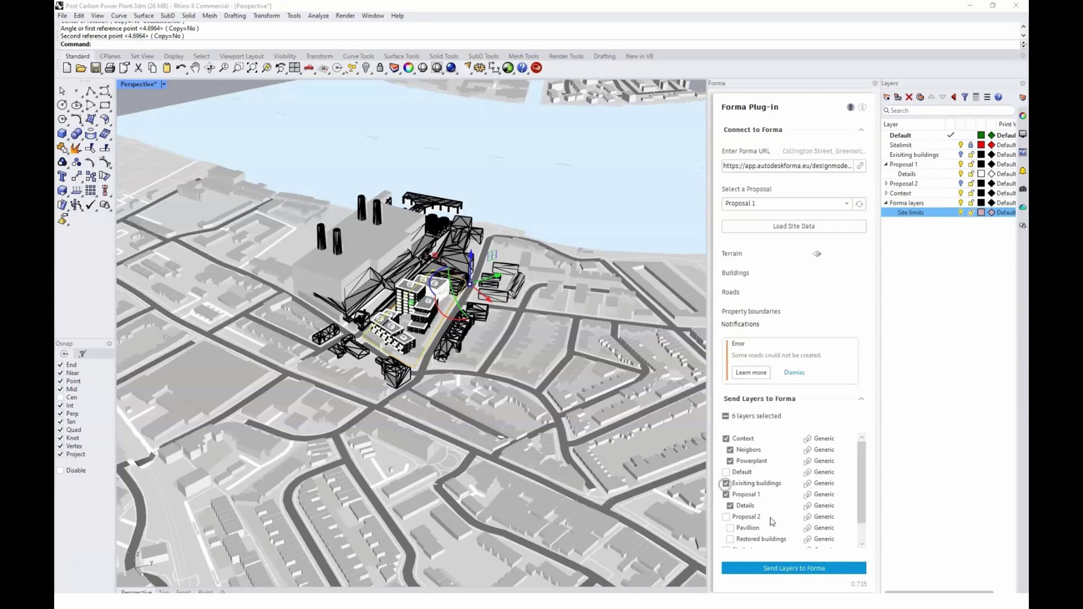
left_click(785, 570)
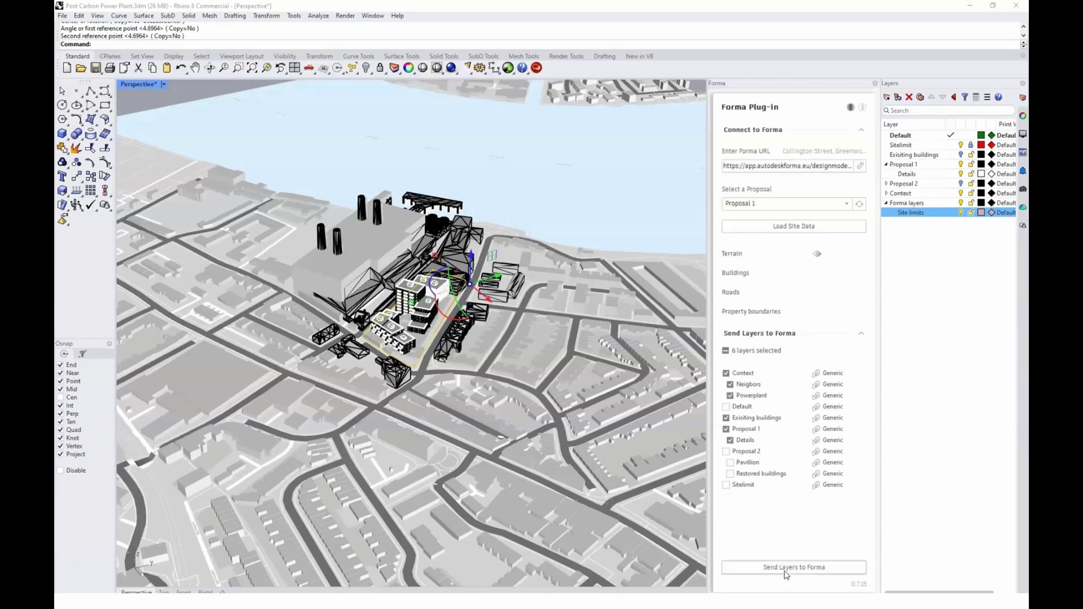
key("alt+Tab")
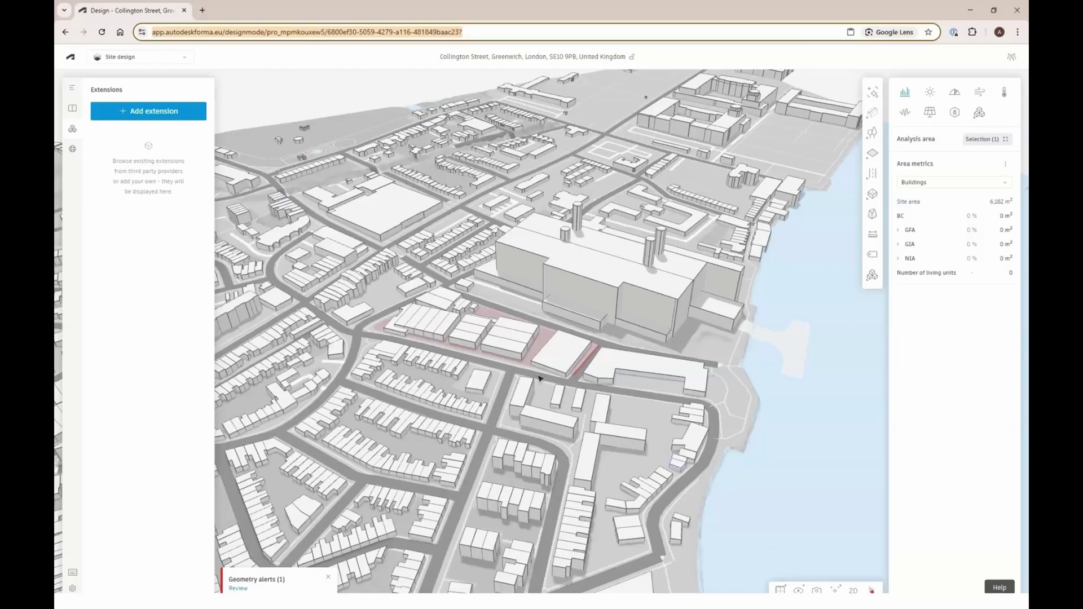
Reload Forma, show the proposal layers and orbit the site to see the new geometry
left_click(106, 33)
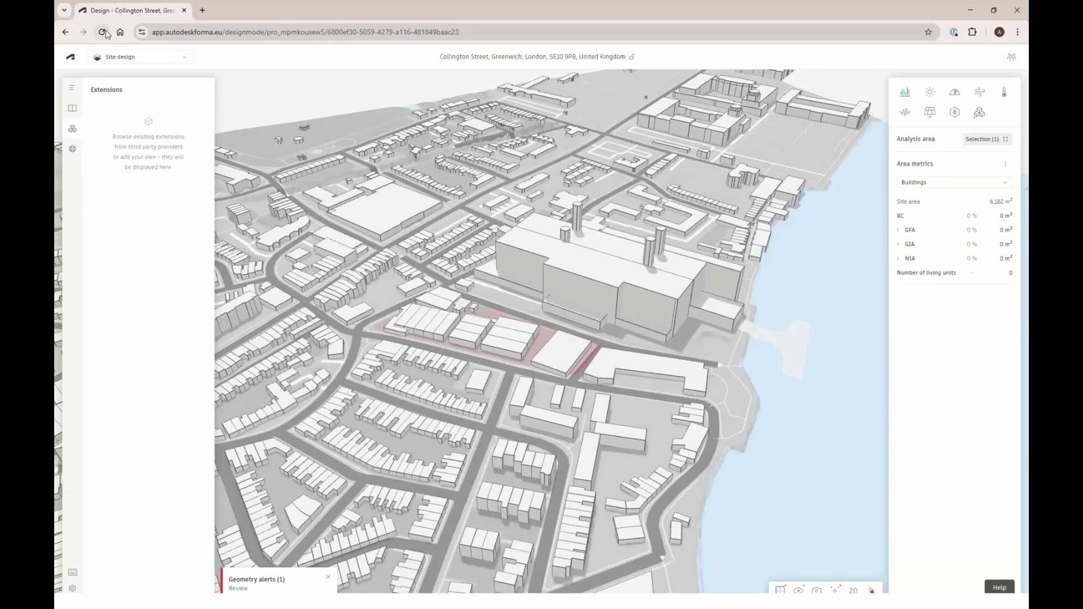
left_click(72, 89)
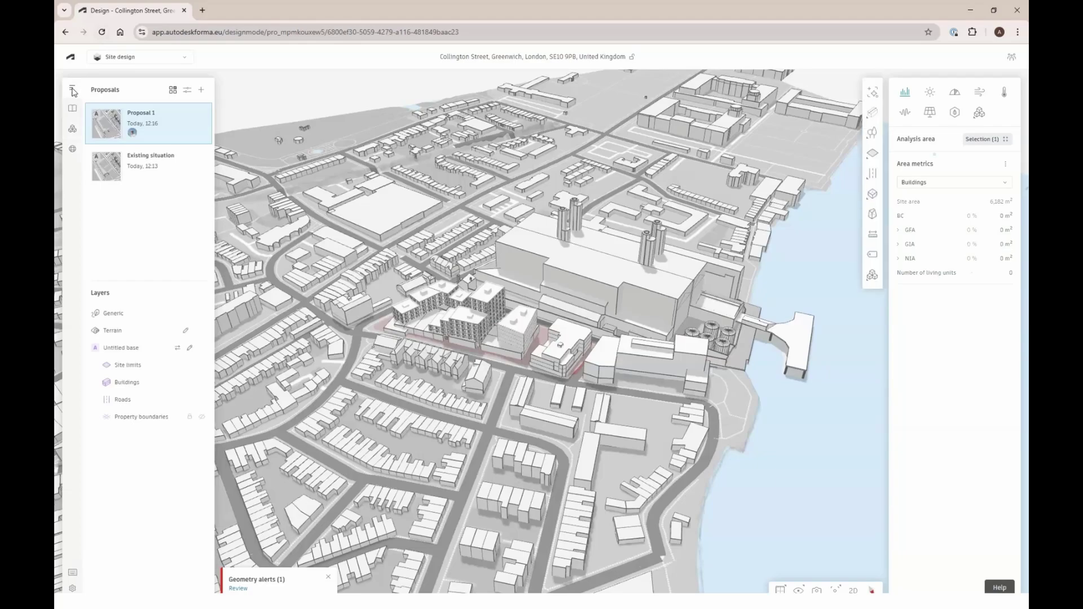
left_click(122, 400)
left_click_drag(429, 360, 725, 382)
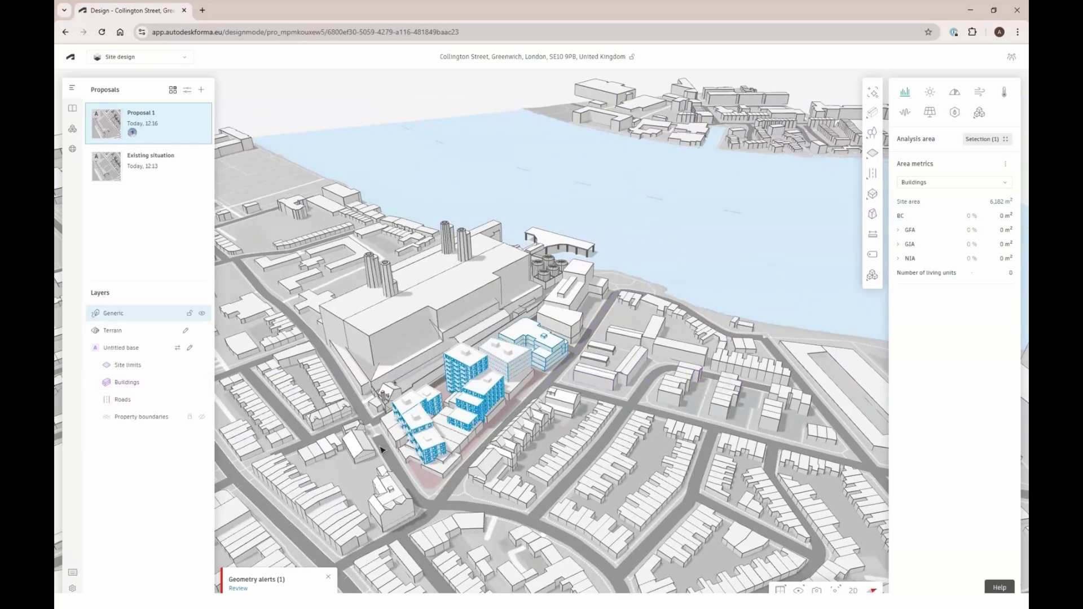
Inspect the Rhino-sent buildings and expand the geometry alerts listing six duplicated geometries
left_click(428, 451)
left_click_drag(429, 451, 412, 468)
left_click(412, 468)
scroll(403, 476, "up", 3)
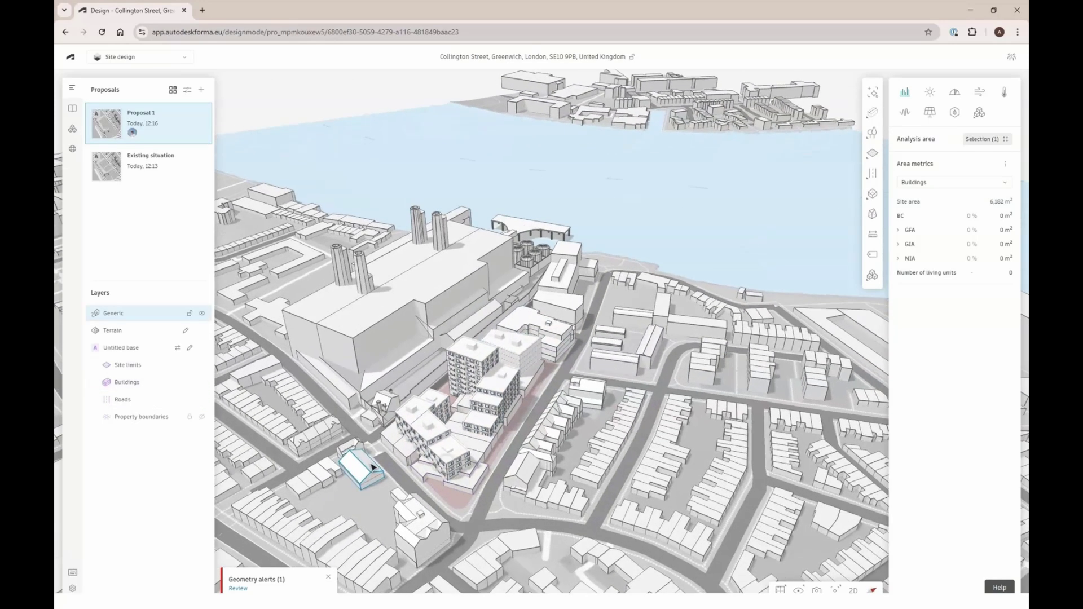
left_click(257, 583)
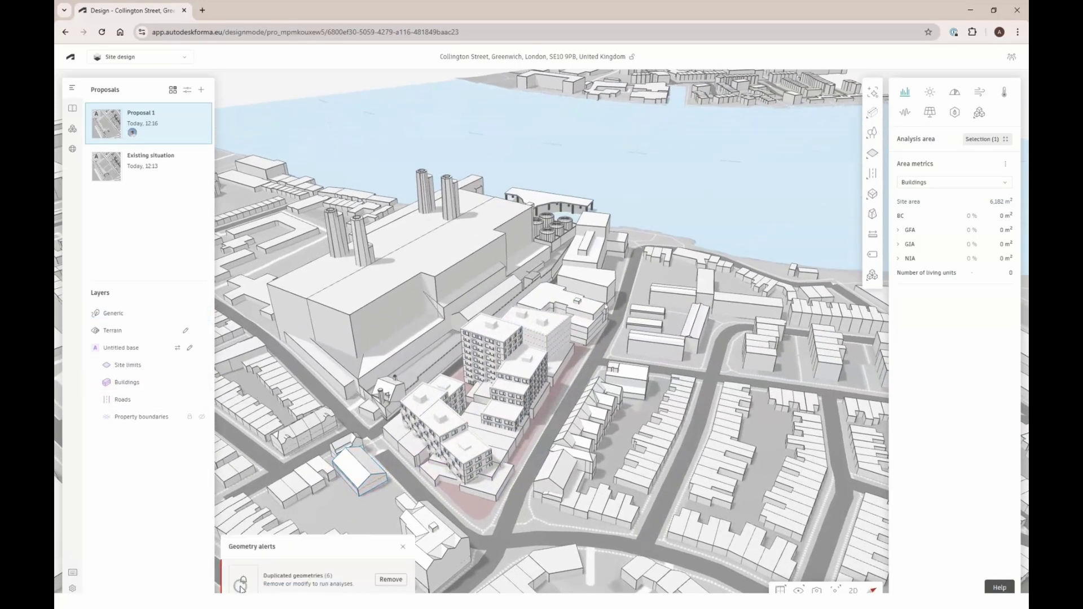
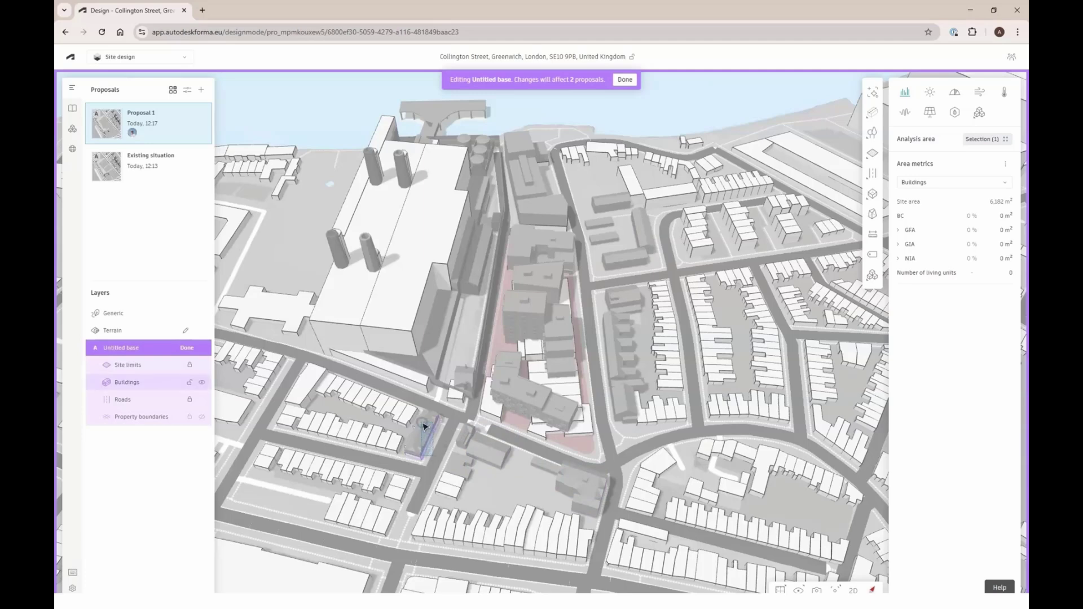
Drag-select the buildings on and around the site, including the long building and its neighbours
left_click_drag(571, 441, 518, 190)
left_click(489, 396)
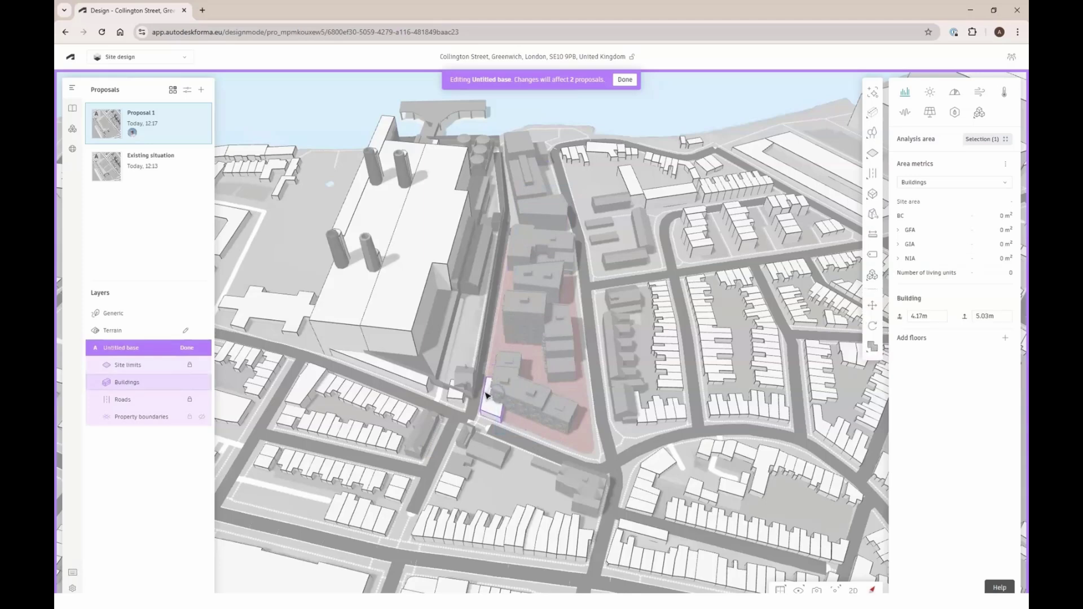
left_click_drag(467, 356, 437, 236)
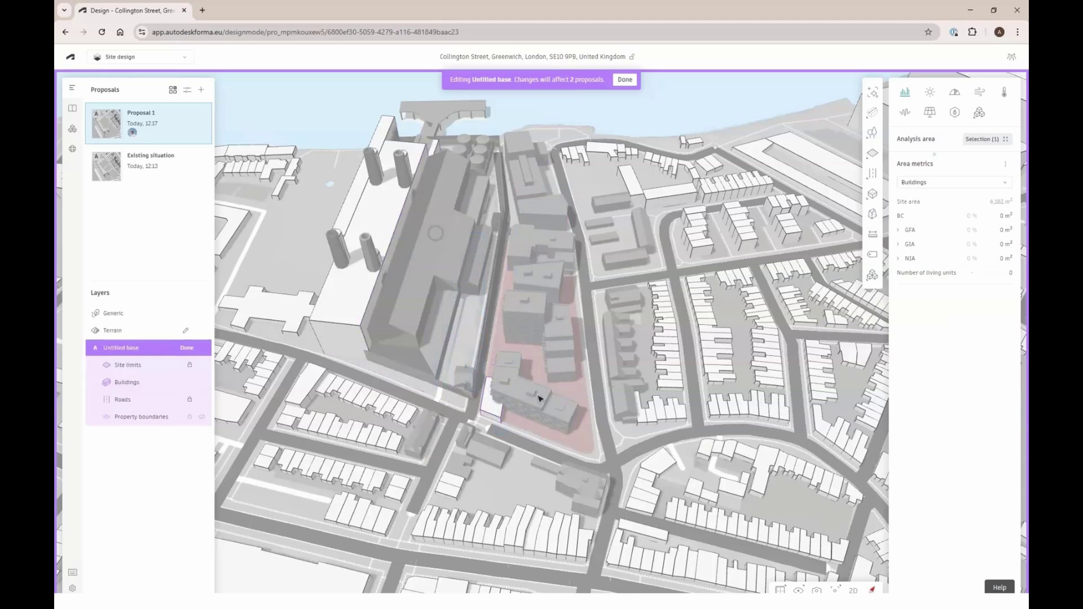
right_click_drag(421, 355, 421, 367)
left_click_drag(419, 366, 326, 201)
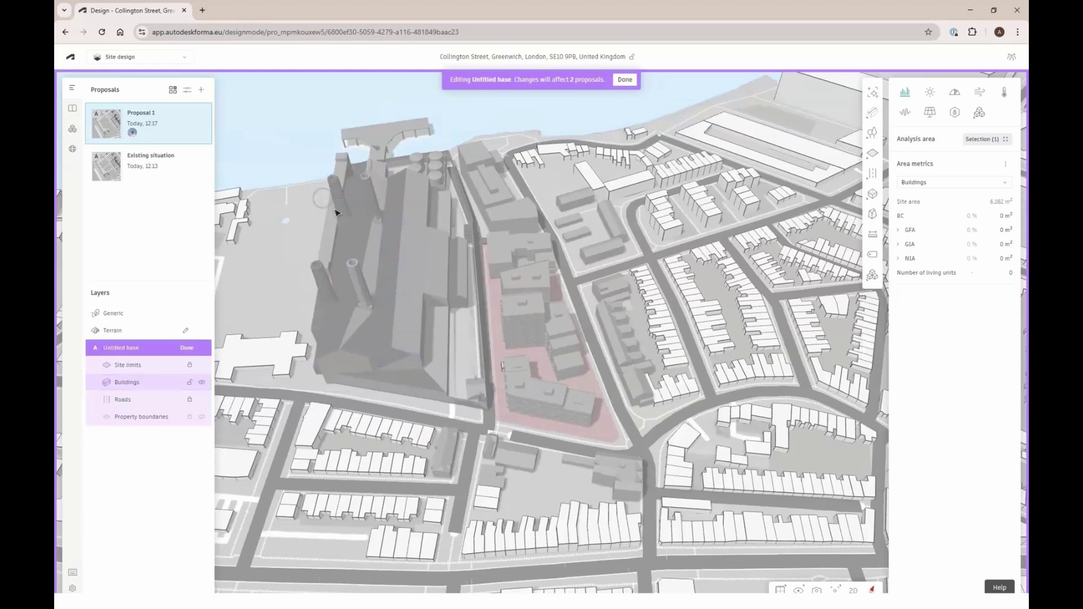
left_click(424, 192)
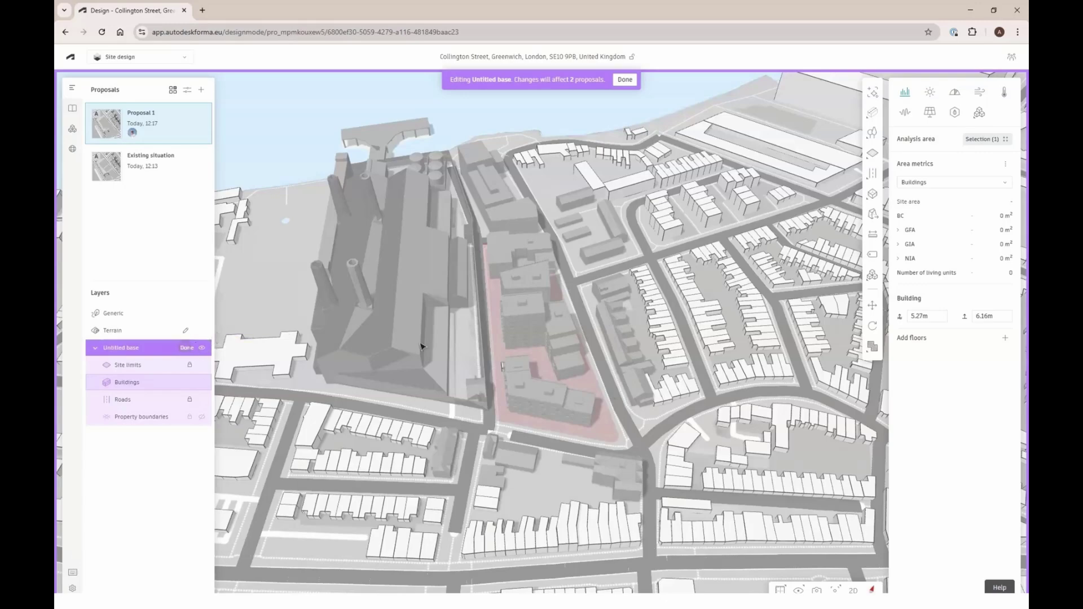
Leave base editing and select the Generic model holding the power station
key("Escape")
left_click(398, 296)
right_click_drag(505, 262, 479, 242)
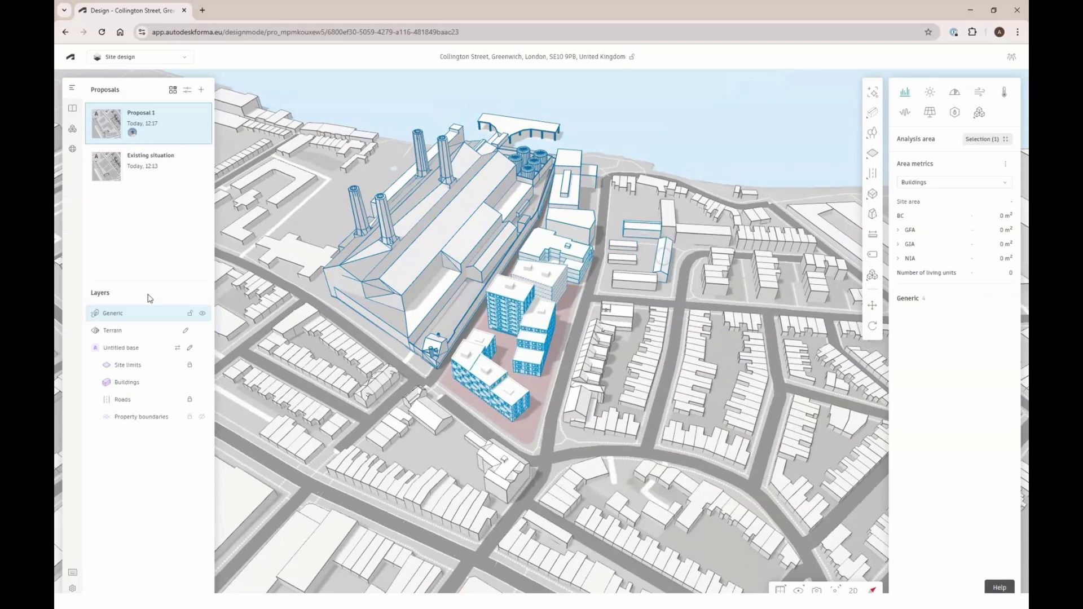
Hide Untitled base, select the surrounding buildings except one tall block, and move them to base
left_click(203, 347)
left_click_drag(703, 206, 577, 451)
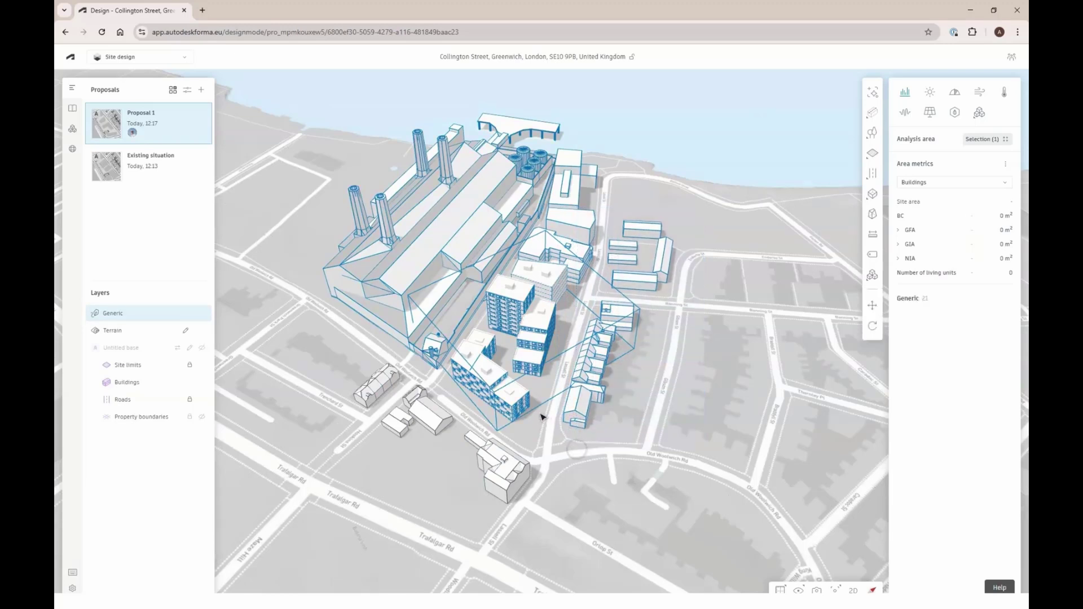
left_click_drag(723, 504, 265, 87)
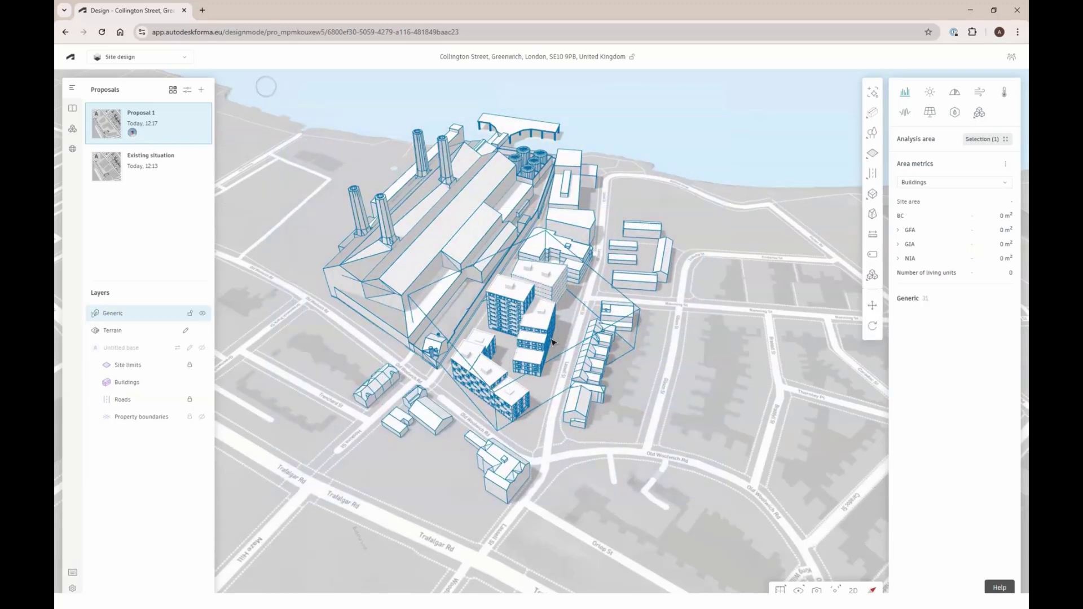
left_click(509, 290, "ctrl")
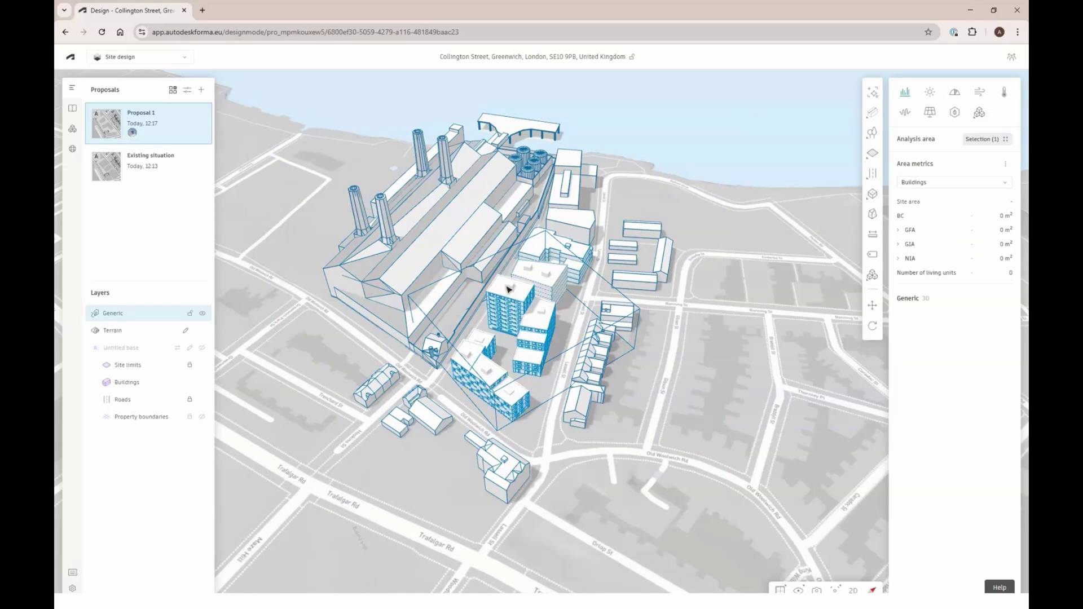
right_click(599, 347)
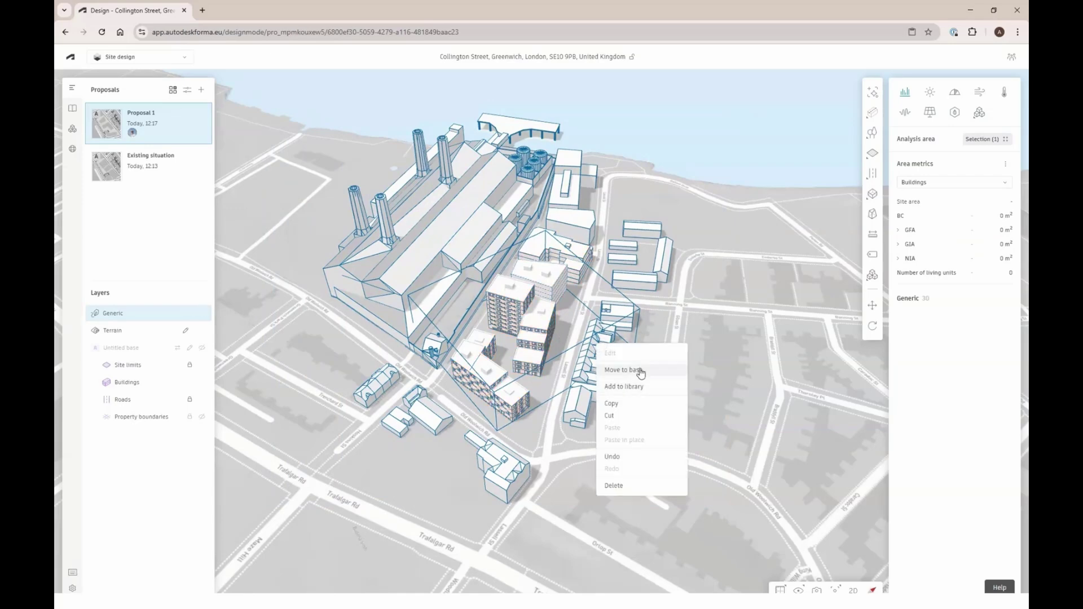
left_click(640, 370)
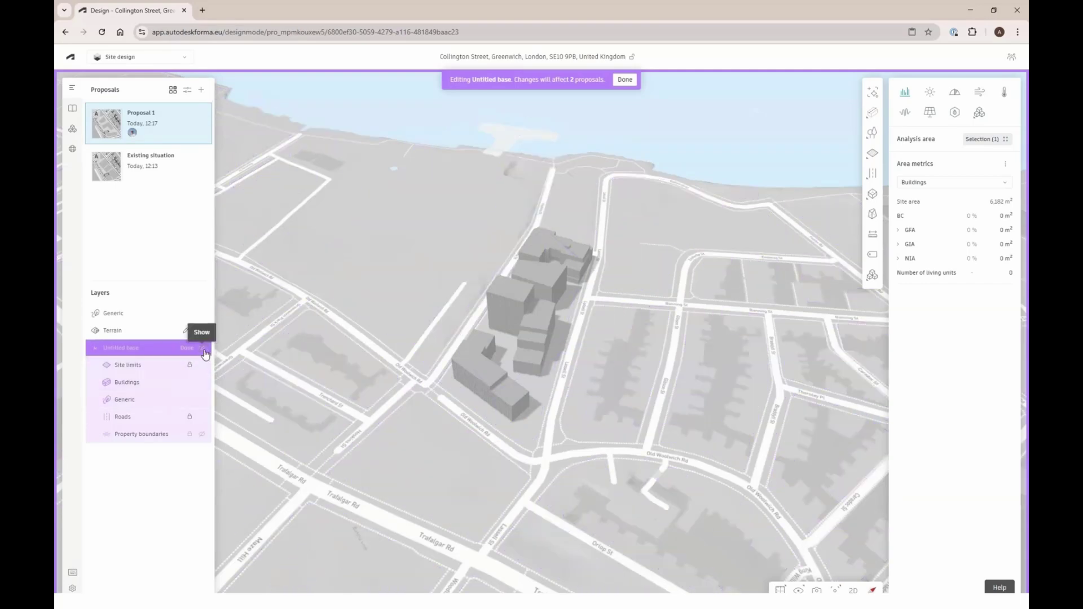
Select the Generic object now in the base and pick an action from its context menu
left_click(473, 376)
right_click(473, 377)
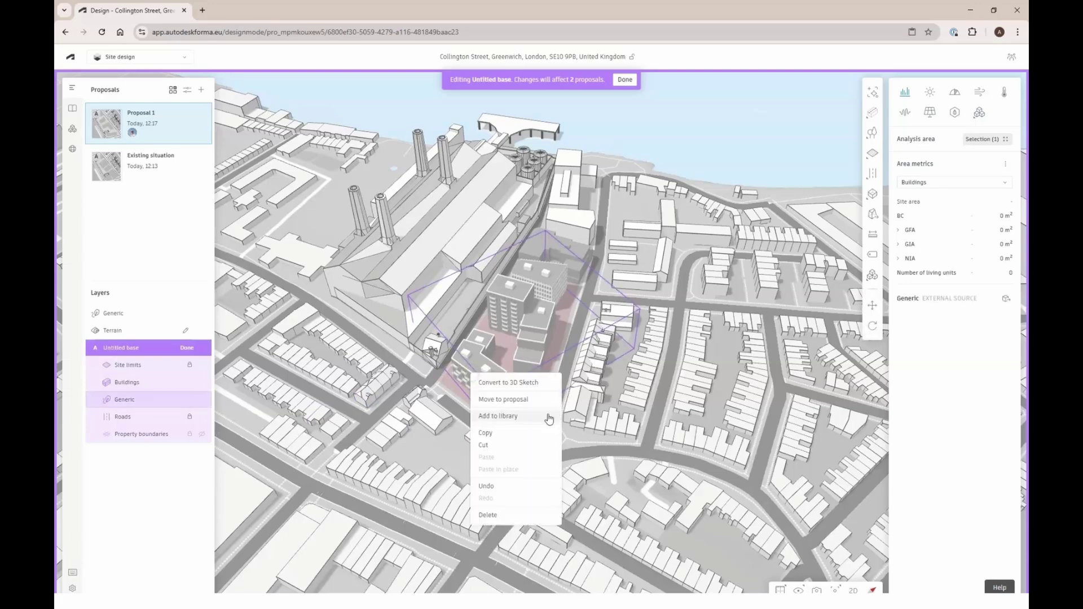
left_click(514, 404)
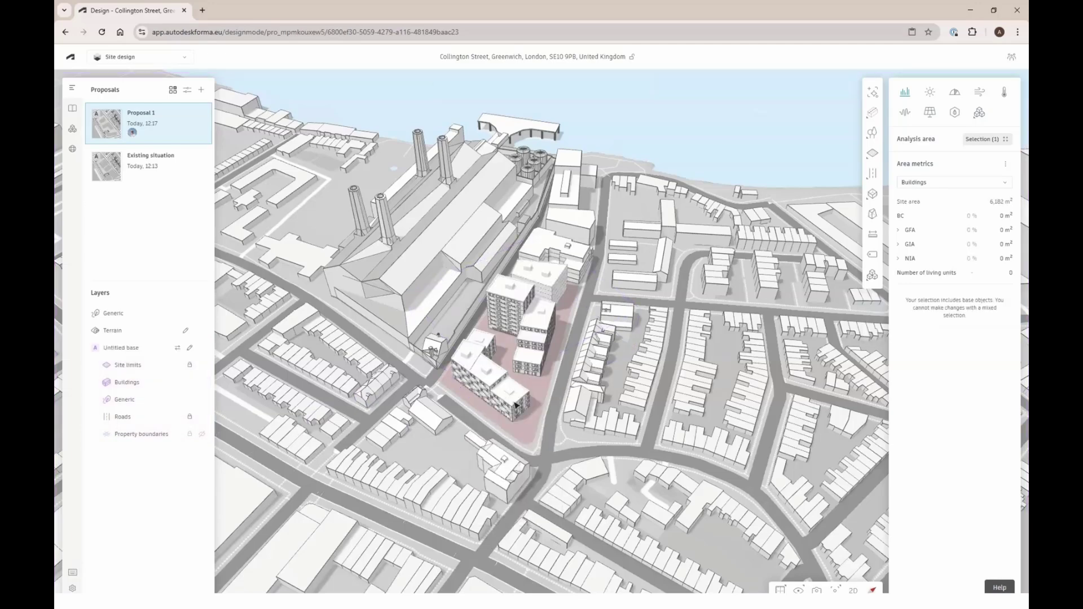
left_click_drag(514, 405, 487, 353)
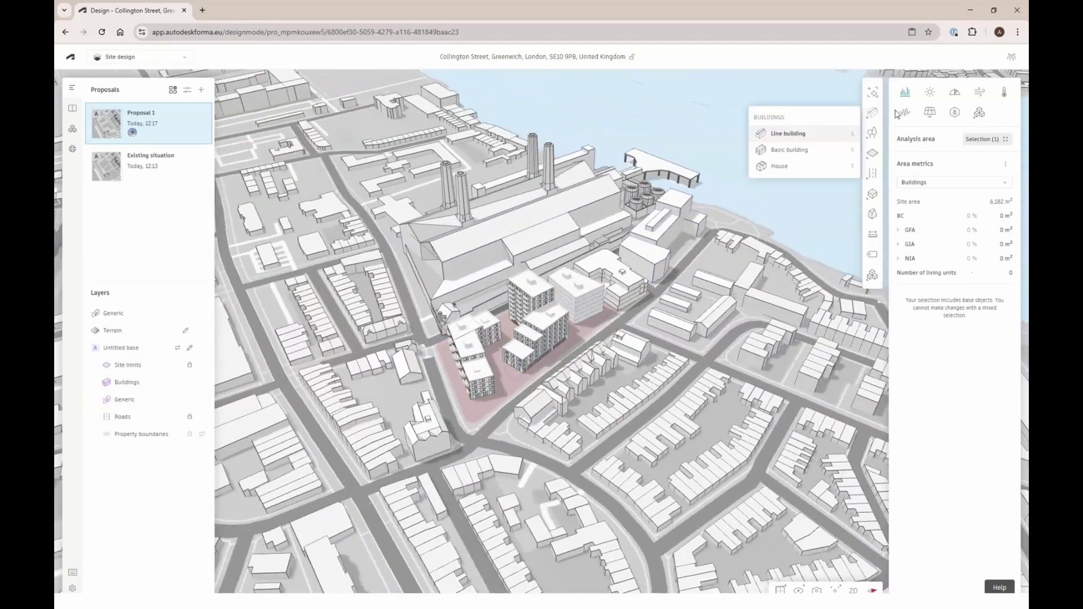
Run the daylight potential analysis on Proposal 1, then create a new Proposal 2
left_click(929, 92)
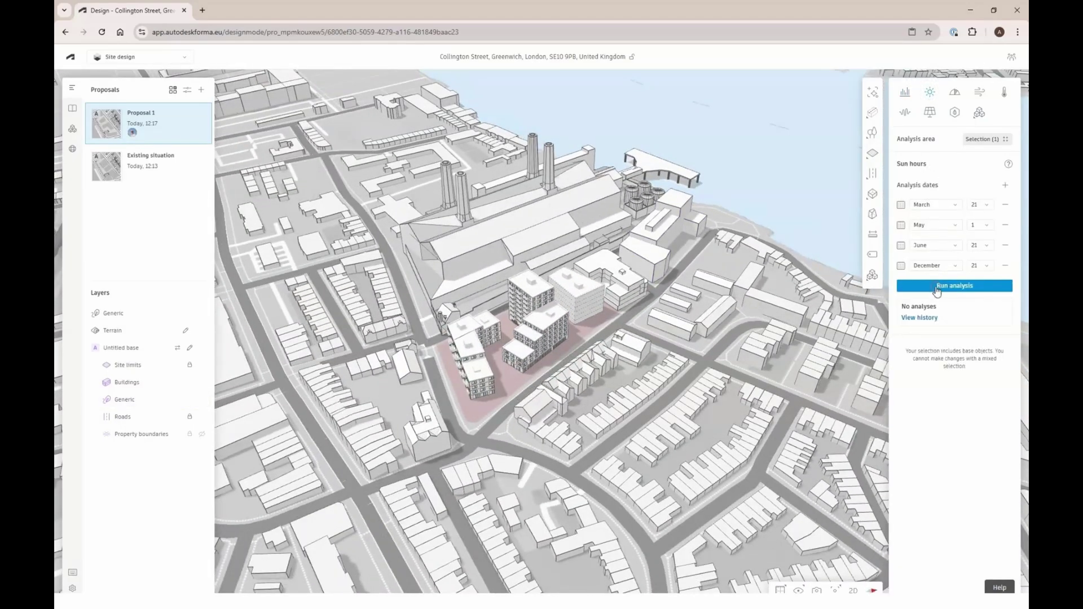
left_click(955, 92)
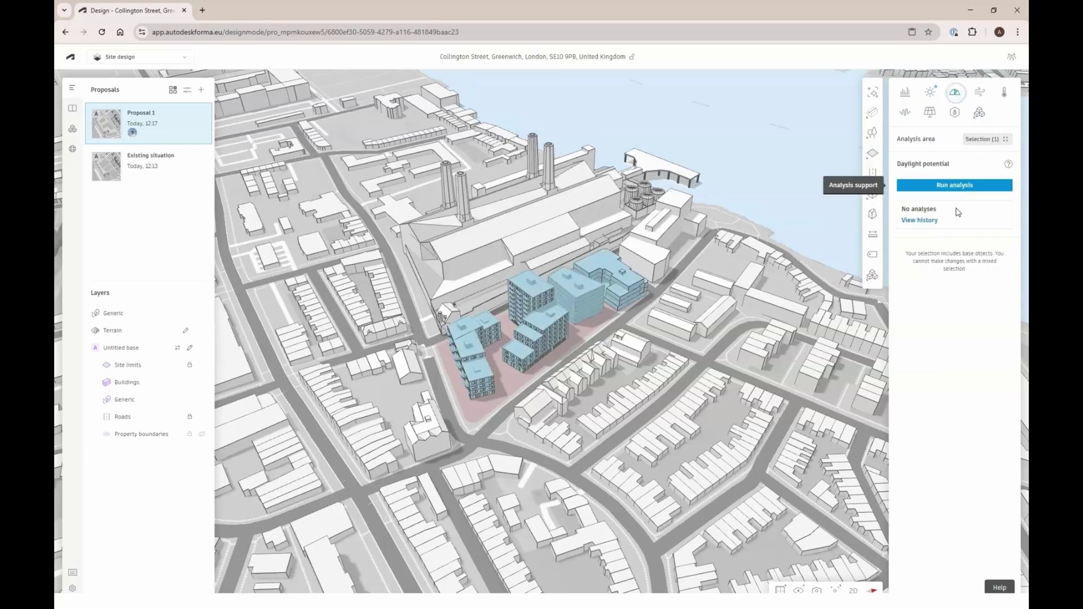
left_click(954, 186)
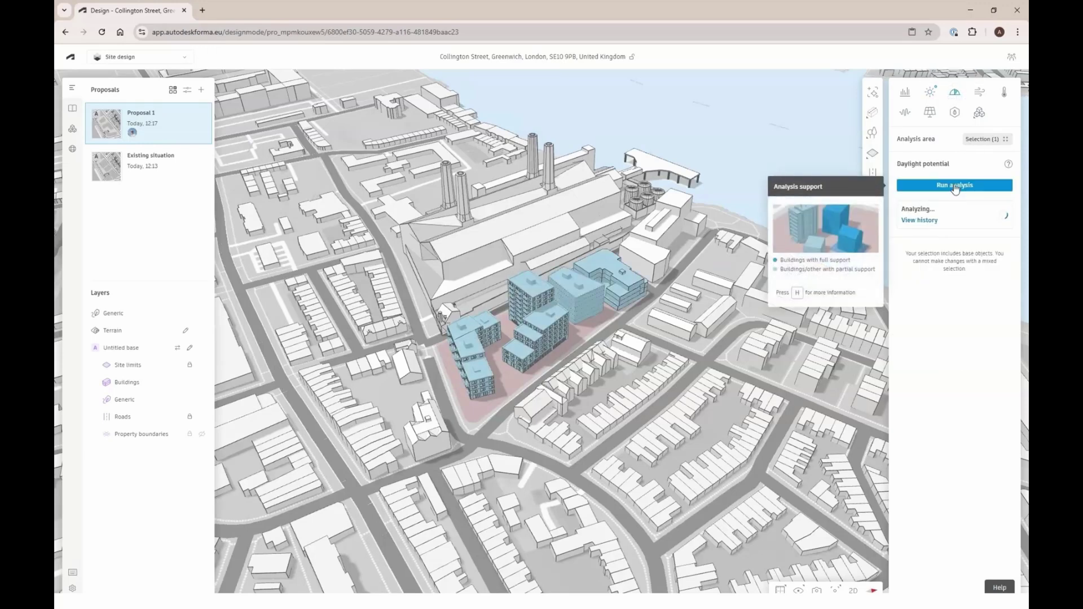
right_click_drag(642, 328, 640, 333)
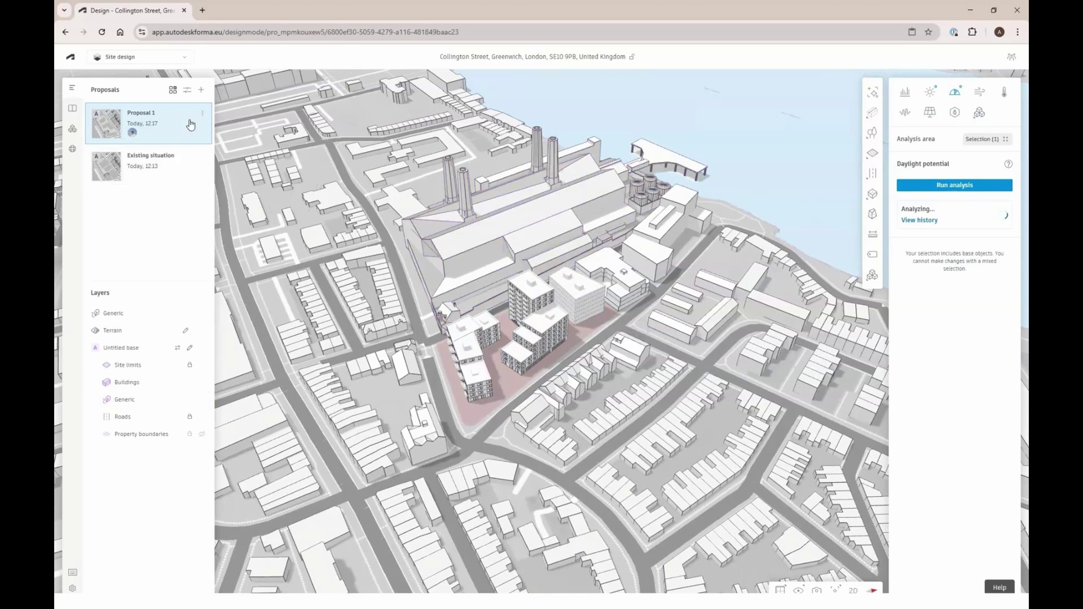
left_click(201, 91)
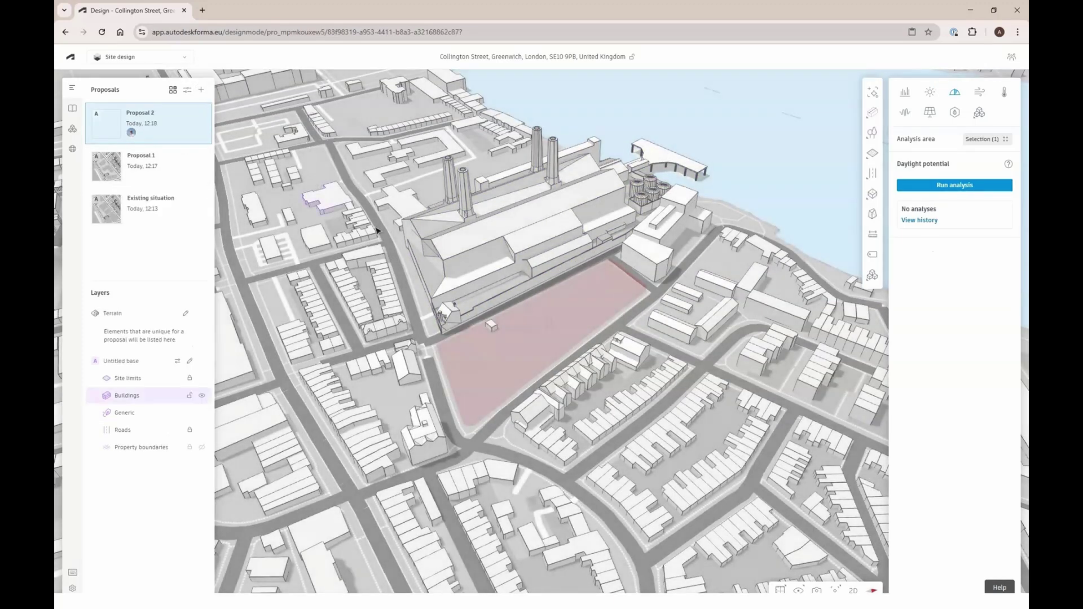
Delete the small building on the site from the Untitled base and zoom toward the empty plot
double_click(491, 326)
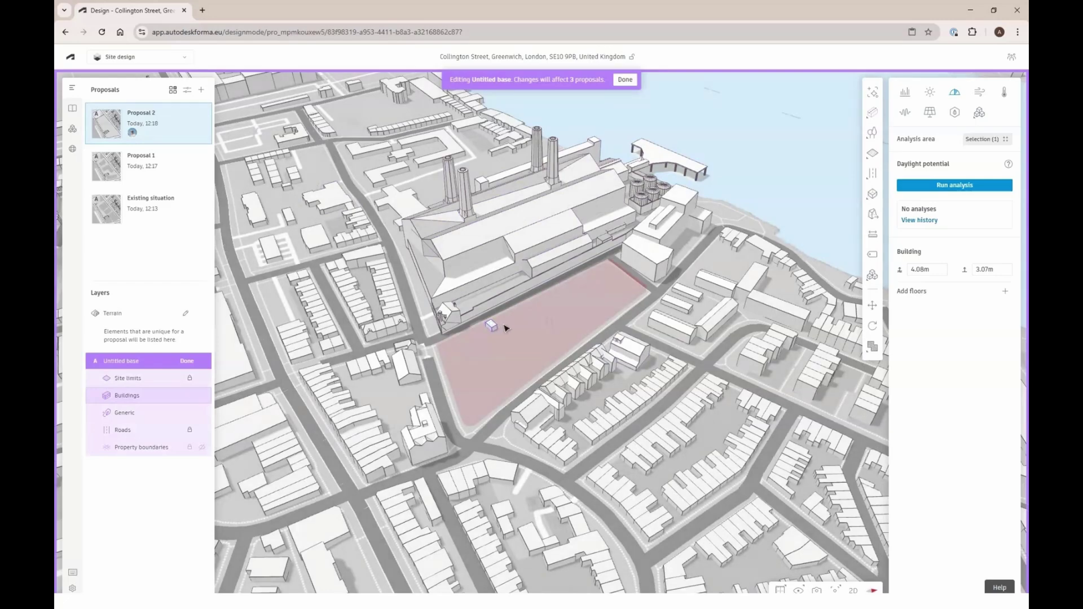
key("Delete")
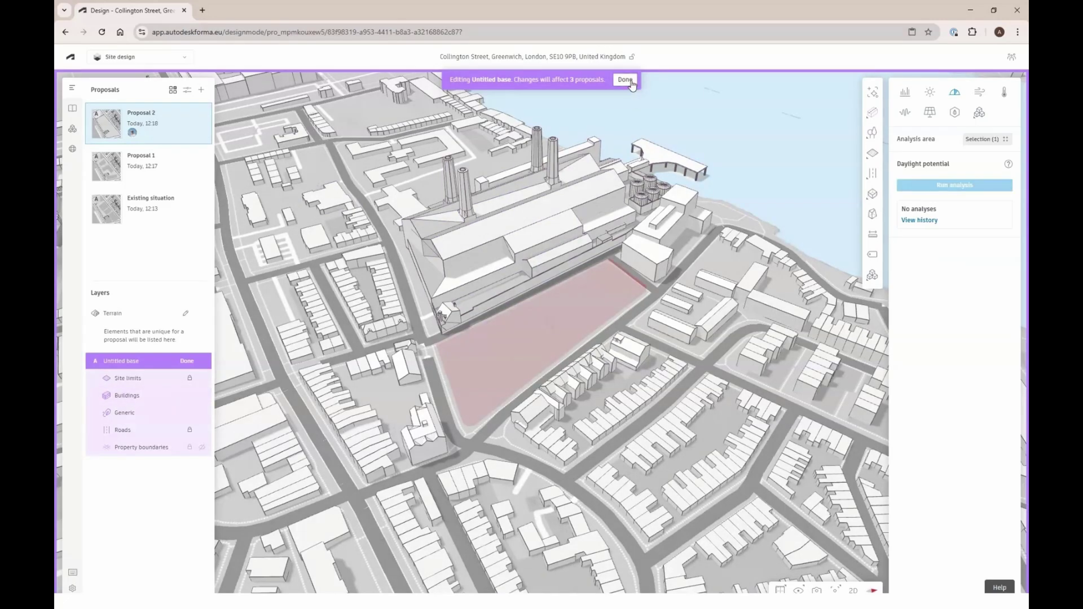
left_click(625, 79)
scroll(572, 294, "up", 5)
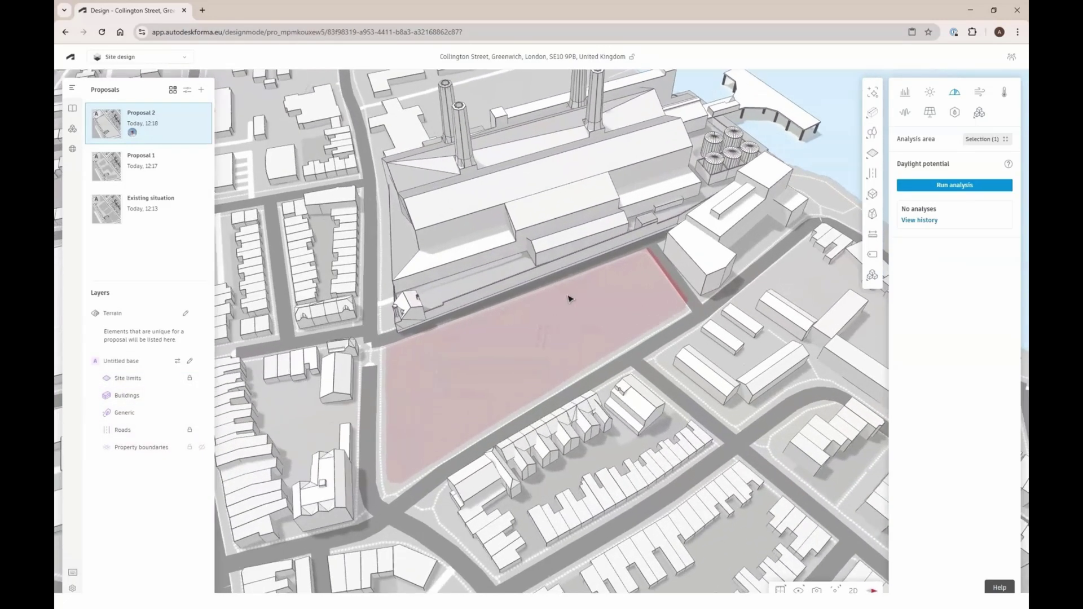
scroll(590, 302, "up", 2)
Draw an L-shaped line building on the site
mouse_move(872, 114)
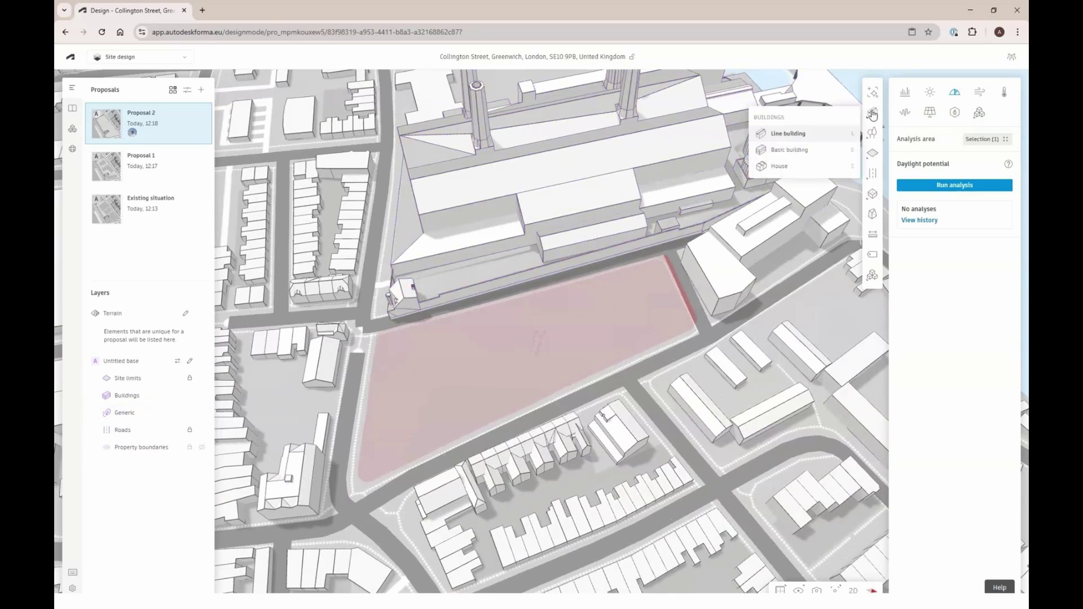
left_click(822, 135)
left_click(593, 294)
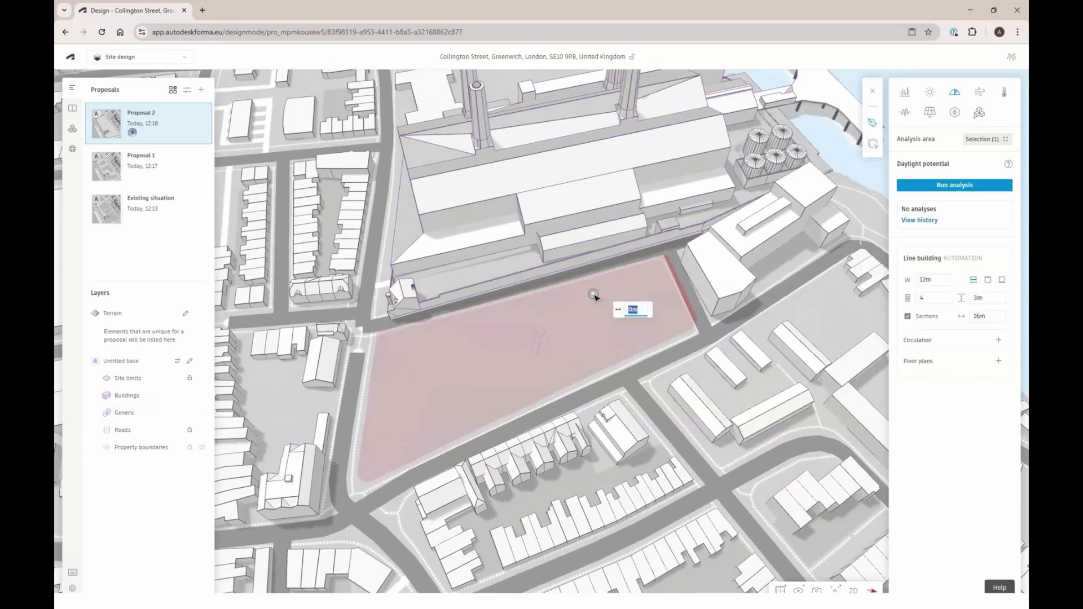
left_click(657, 278)
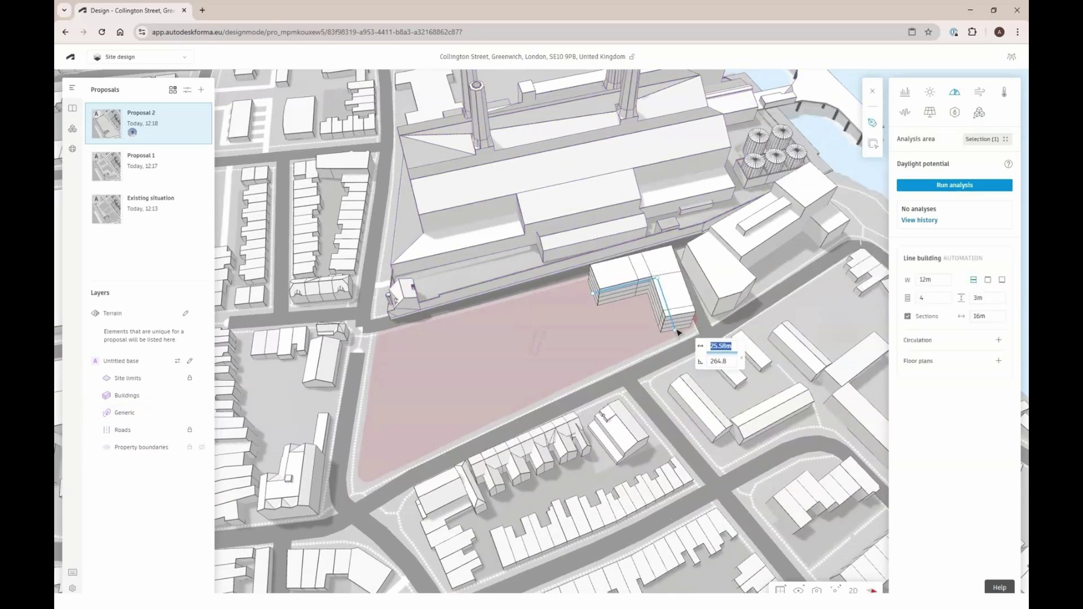
double_click(680, 325)
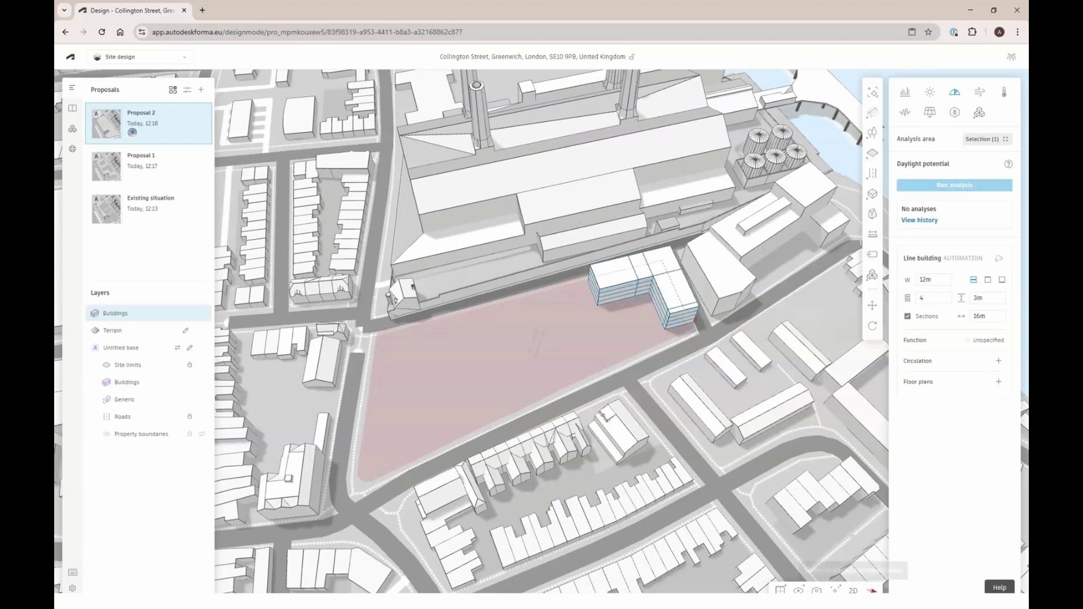
In 2D plan view, adjust the L building's corner, turn off its sections, and lengthen its left wing
left_click(853, 591)
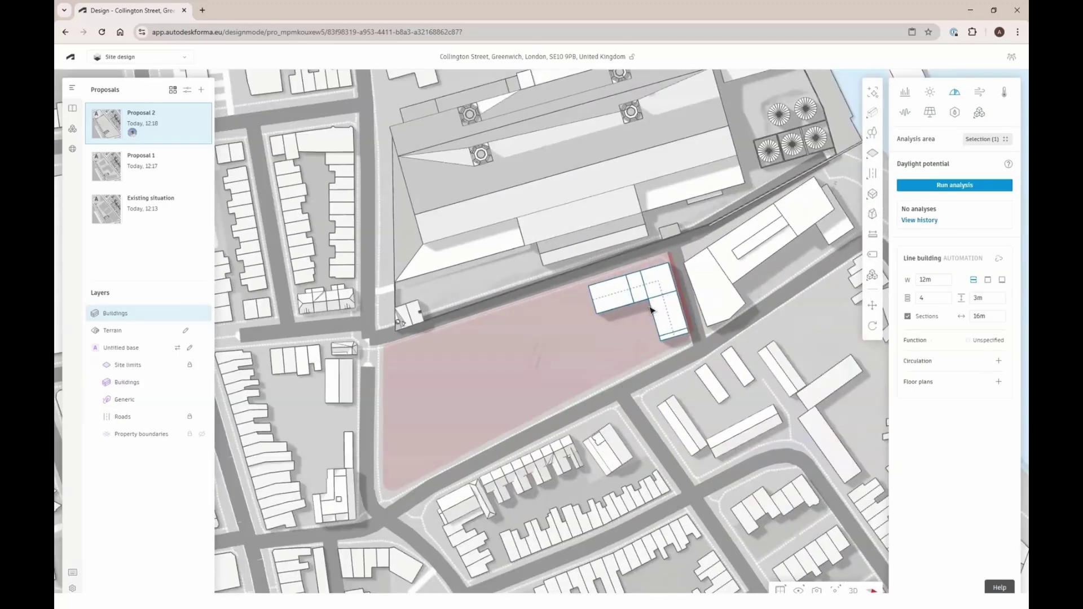
scroll(650, 309, "up", 4)
double_click(656, 259)
left_click_drag(657, 258, 652, 263)
left_click(689, 370)
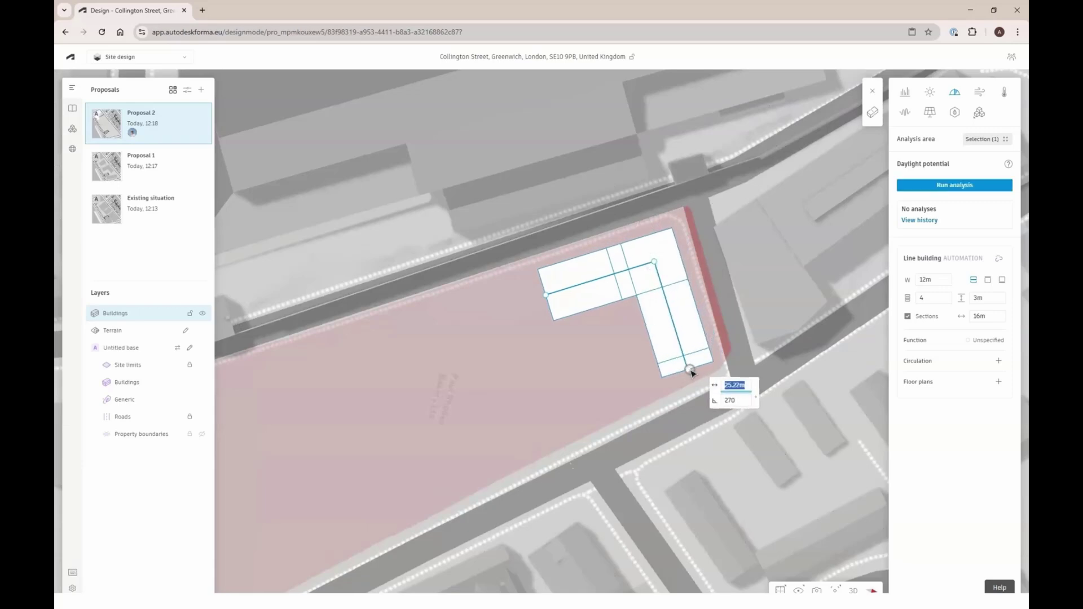
left_click(907, 316)
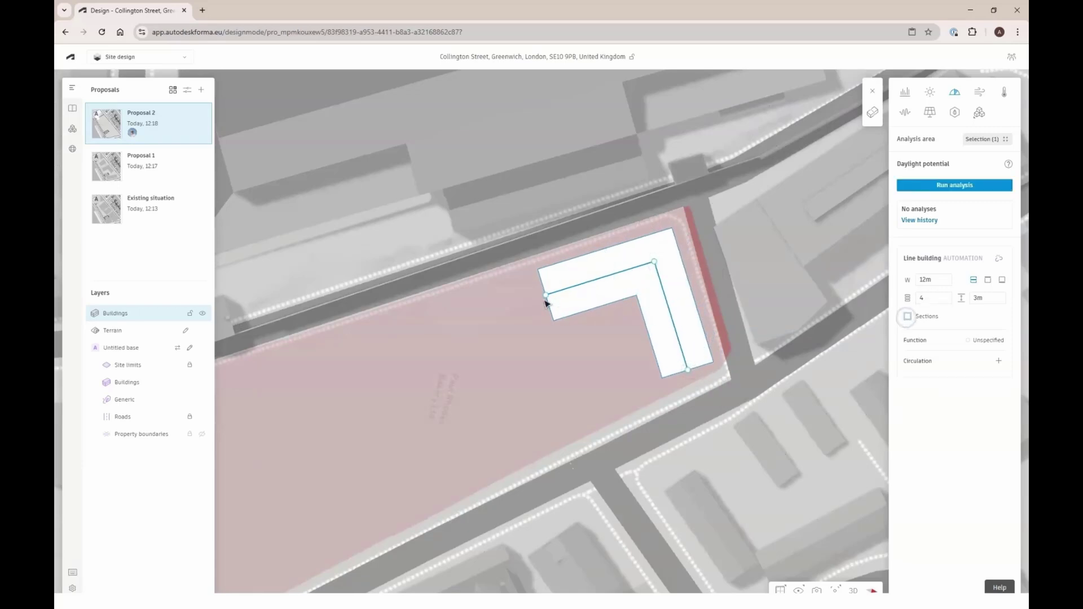
left_click_drag(524, 304, 517, 310)
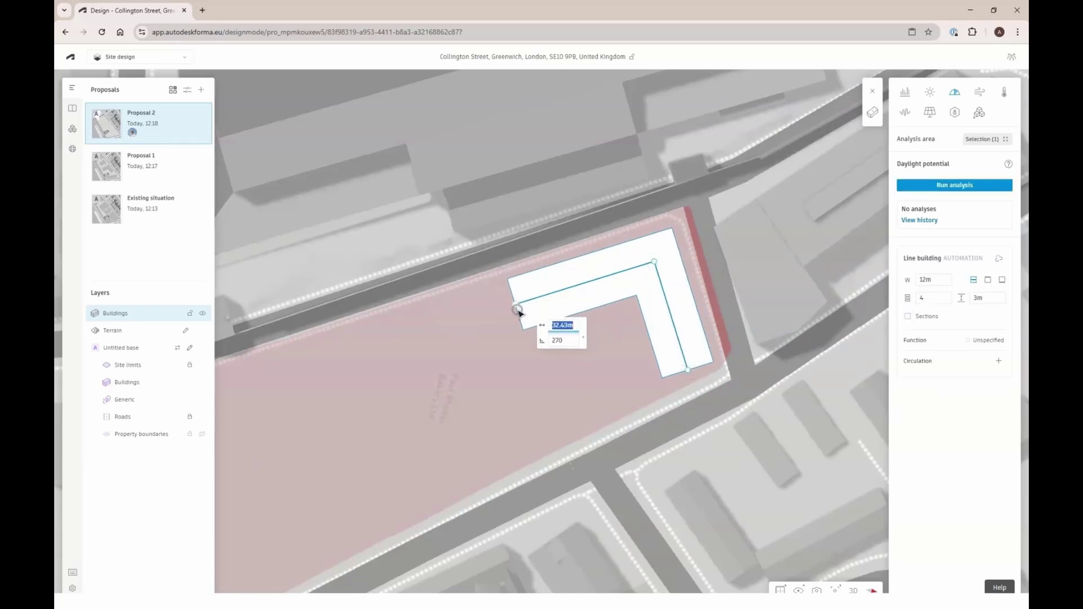
left_click(539, 354)
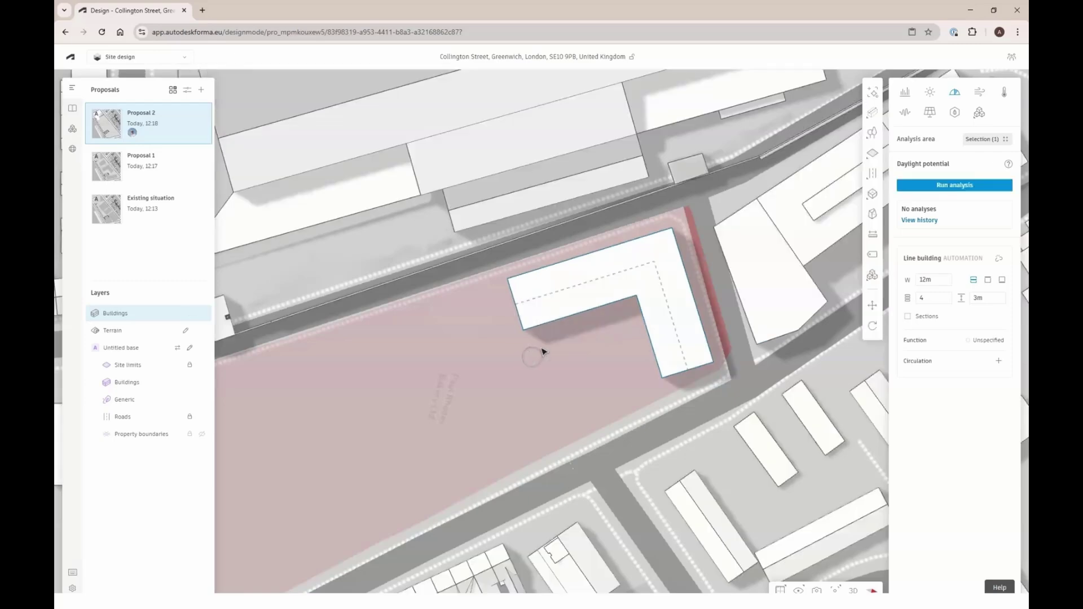
Draw a second L-shaped line building on the site
left_click_drag(533, 290, 489, 356)
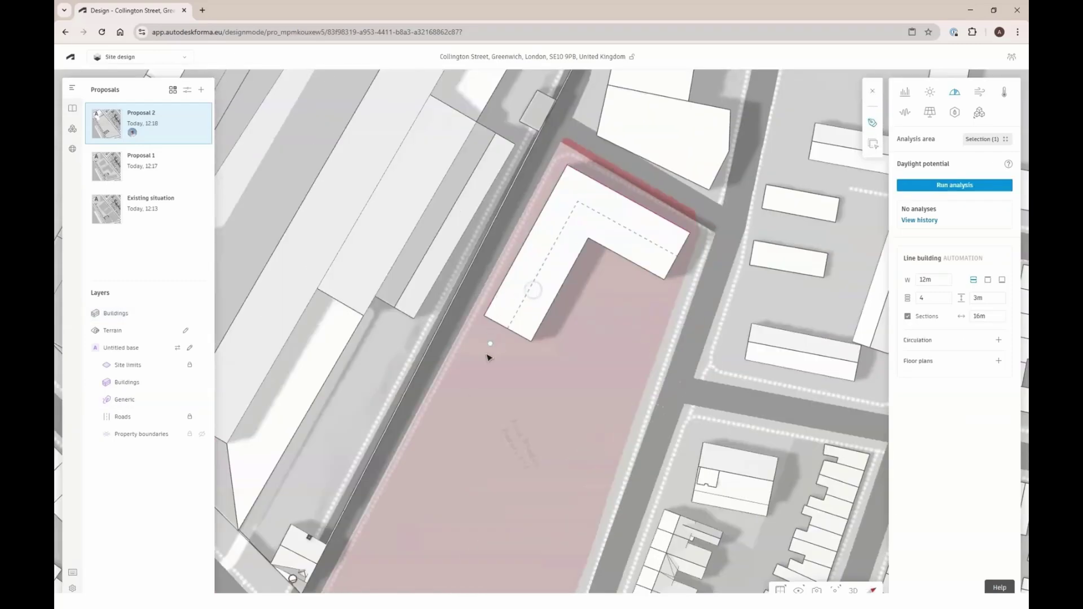
left_click(477, 376)
left_click(592, 432)
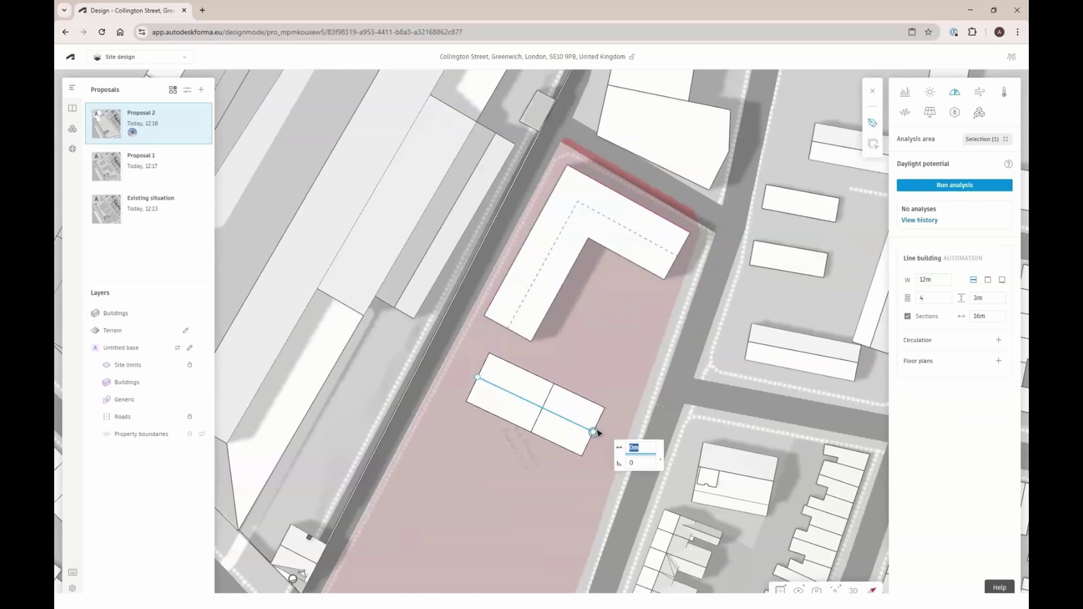
left_click(626, 334)
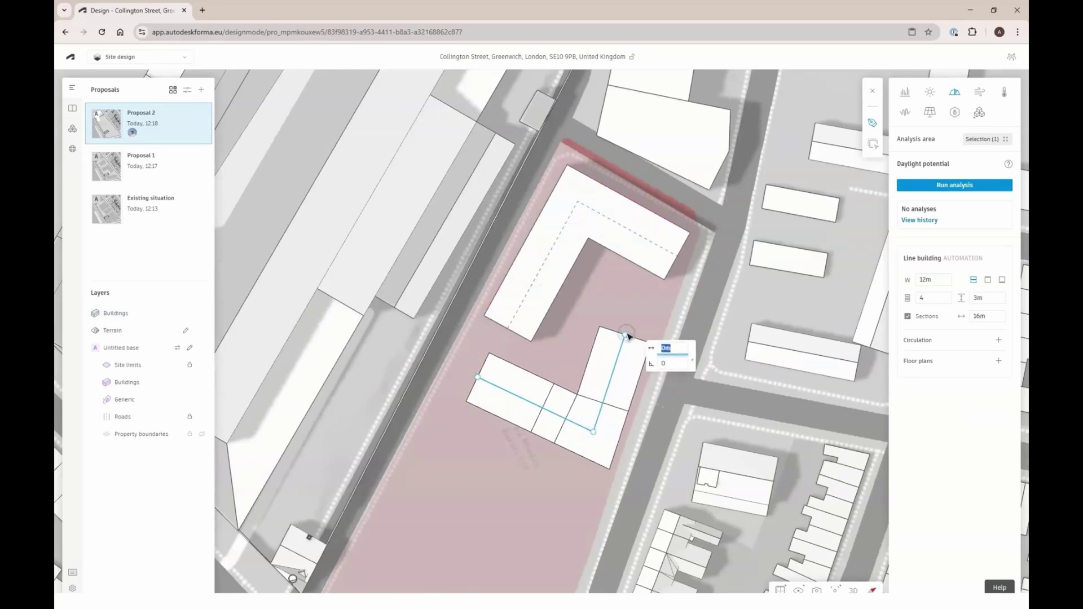
key("Return")
Reshape the new L building by swinging its left wing horizontal and moving its corner
scroll(645, 208, "down", 5)
scroll(563, 418, "up", 5)
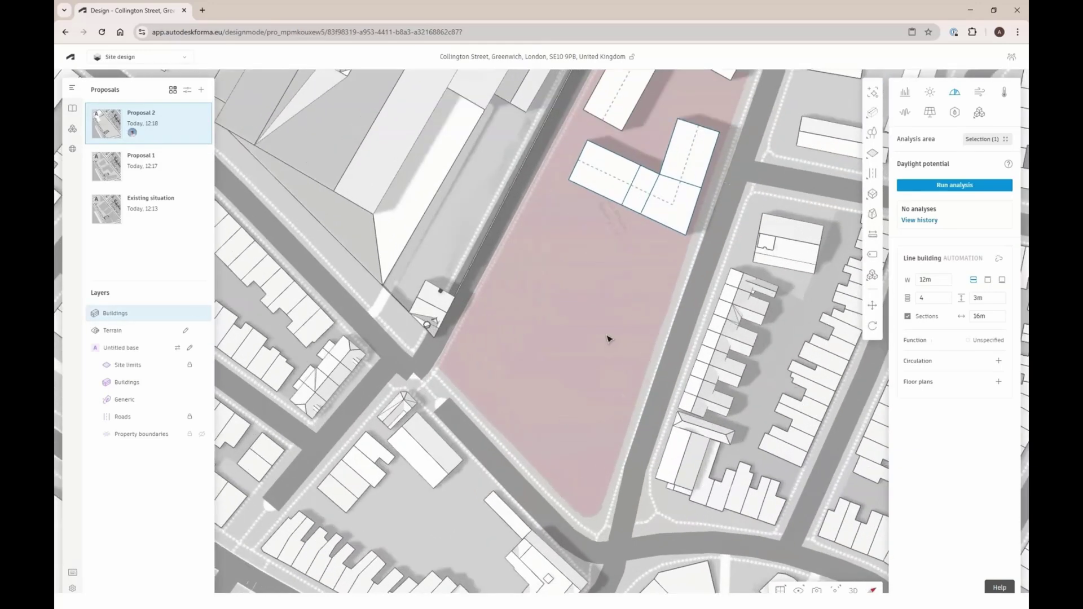
left_click(630, 189)
left_click(610, 221)
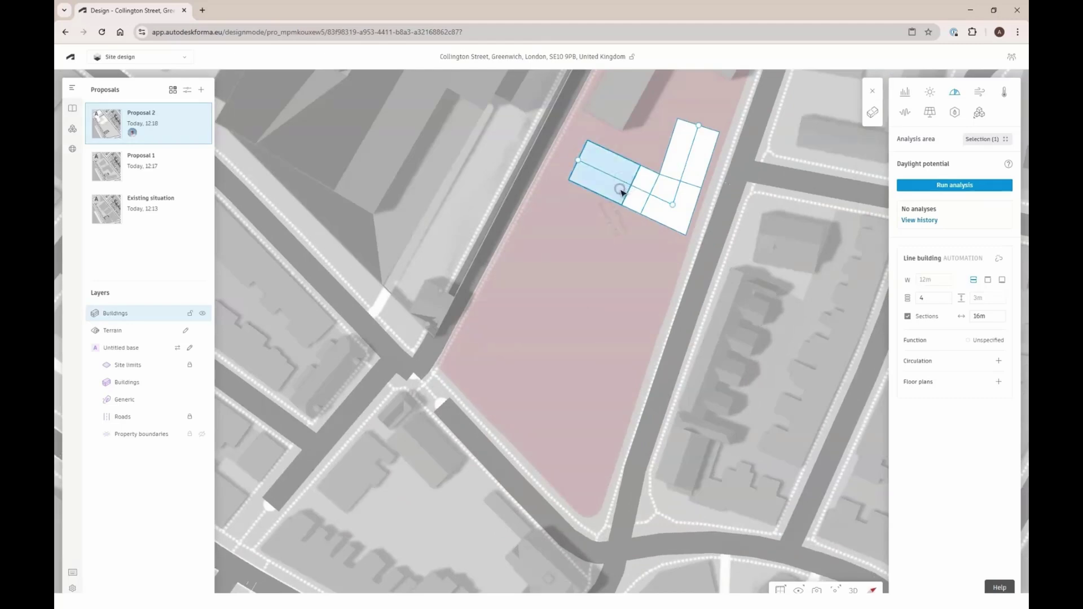
left_click(605, 243)
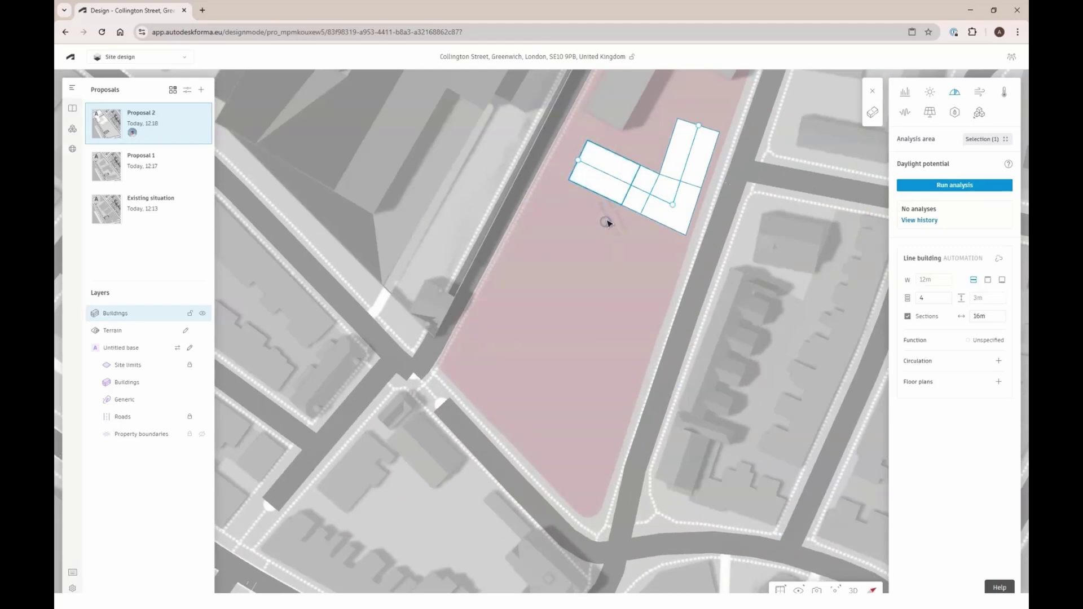
left_click_drag(578, 161, 553, 210)
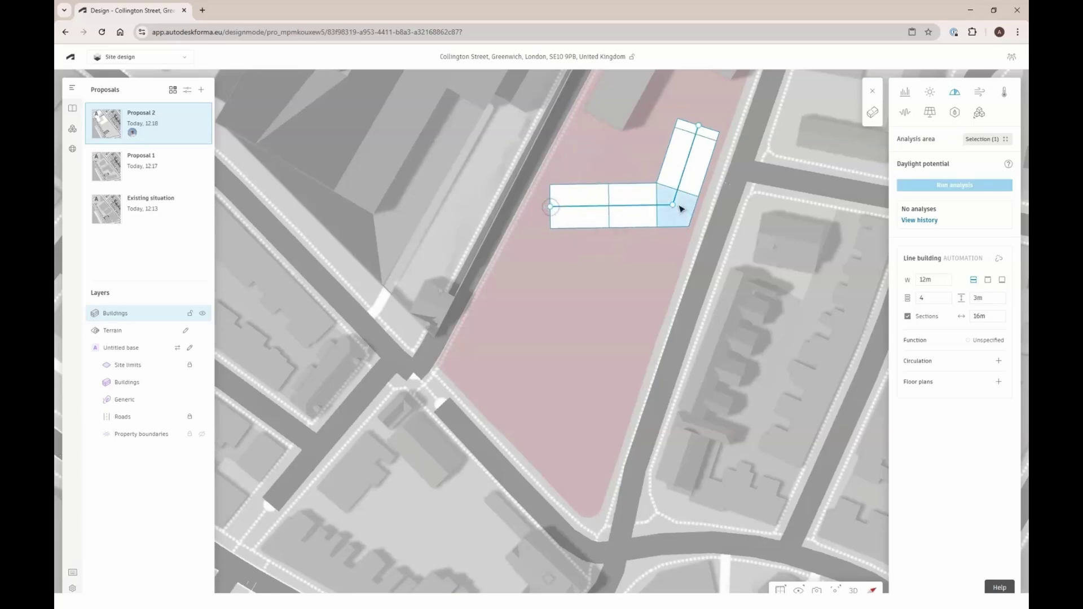
left_click_drag(672, 204, 657, 249)
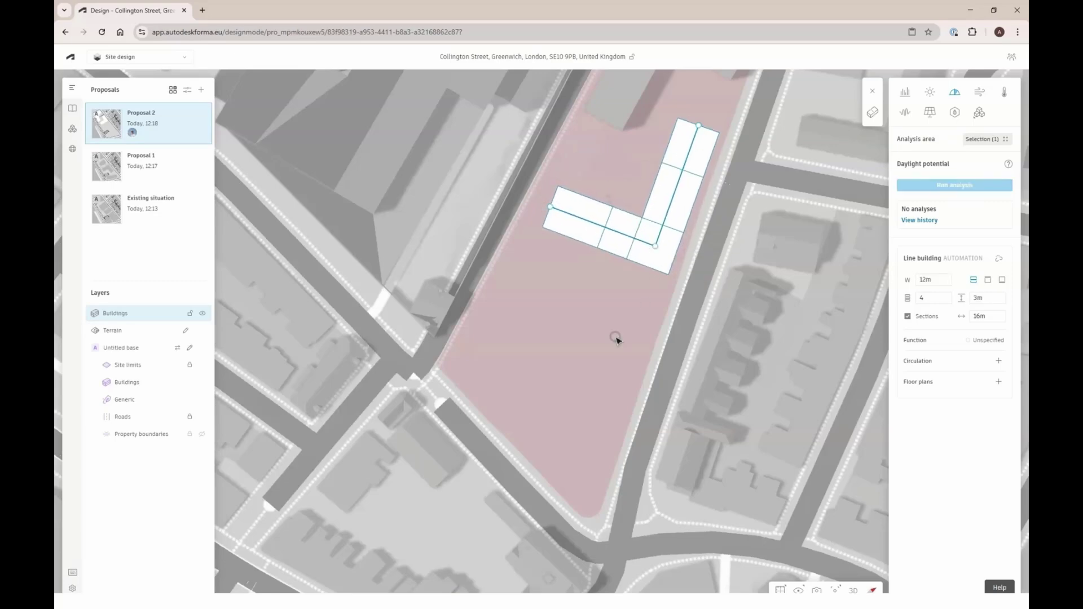
key("Escape")
Draw a short straight single-wing line building
scroll(598, 321, "down", 5)
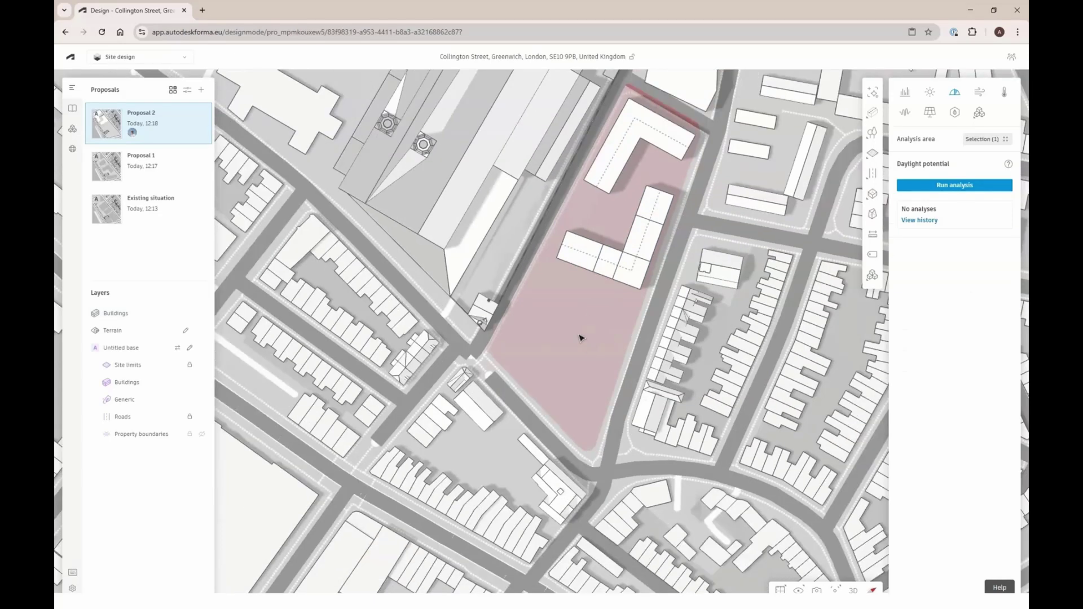
left_click(517, 342)
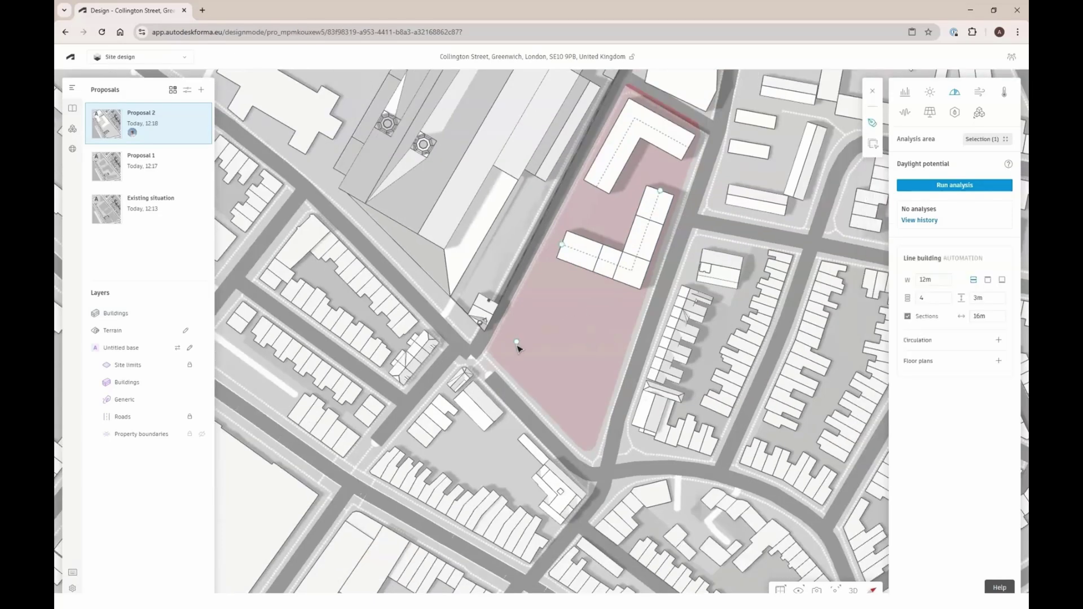
left_click(551, 289)
key("Escape")
left_click(588, 356)
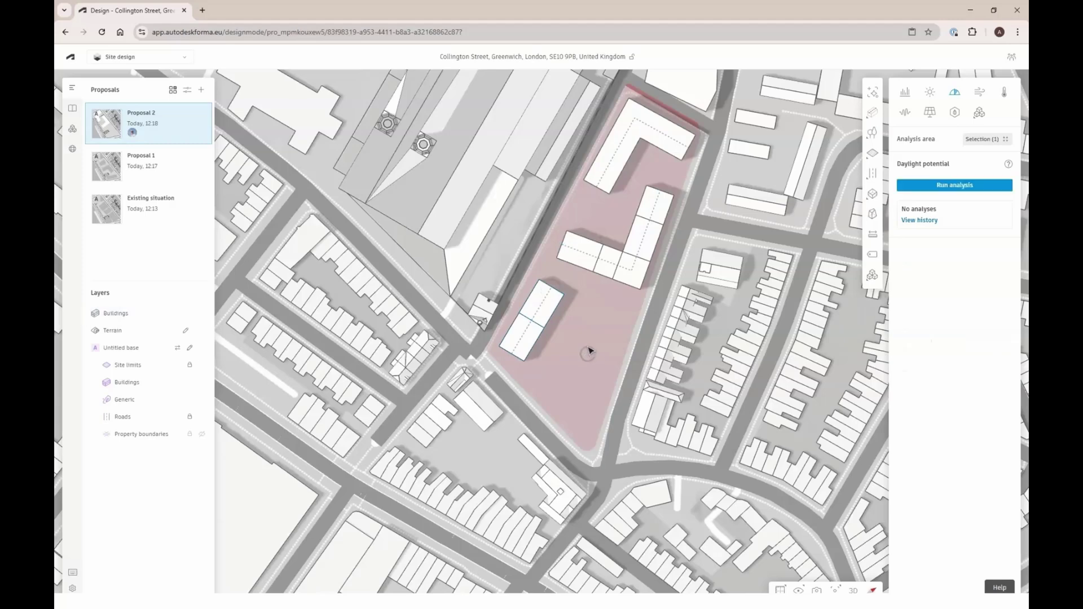
Draw a four-corner polygon basic building at the site's southern end
left_click(792, 180)
left_click(822, 151)
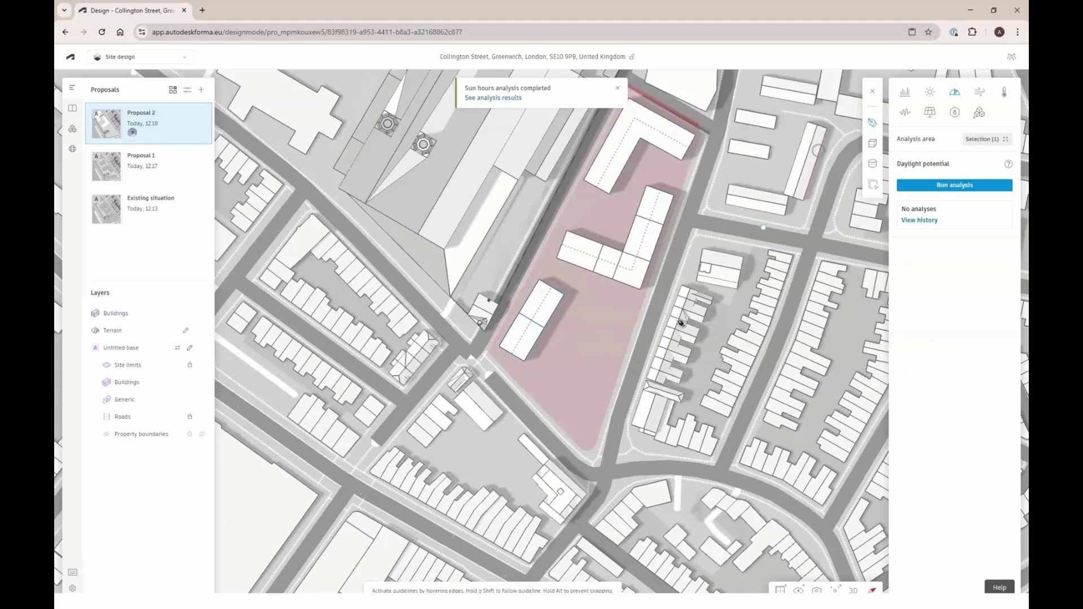
left_click(586, 335)
left_click(558, 393)
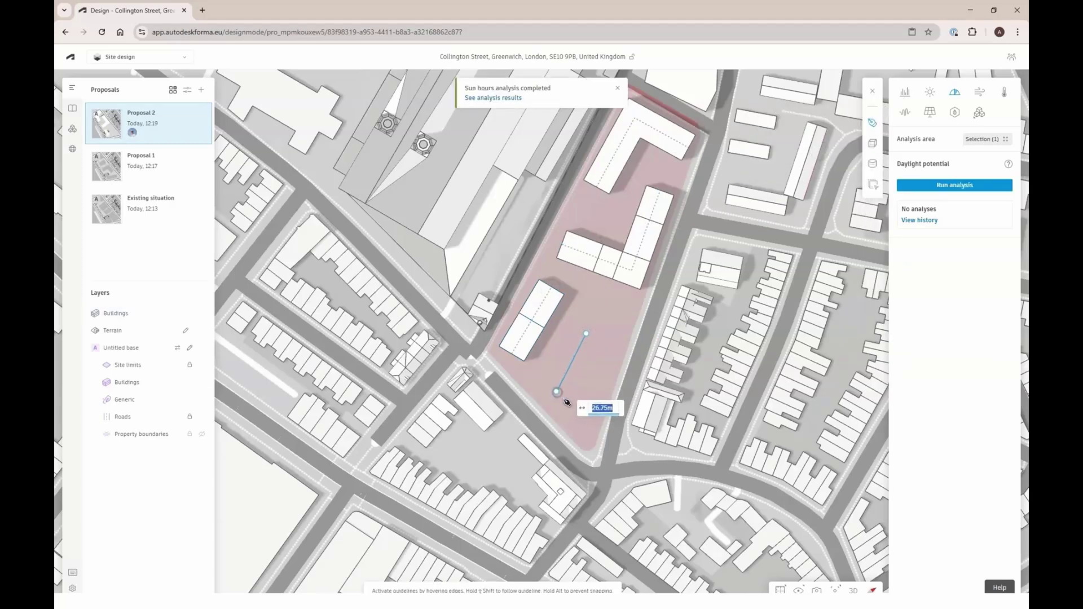
left_click(578, 428)
left_click(596, 420)
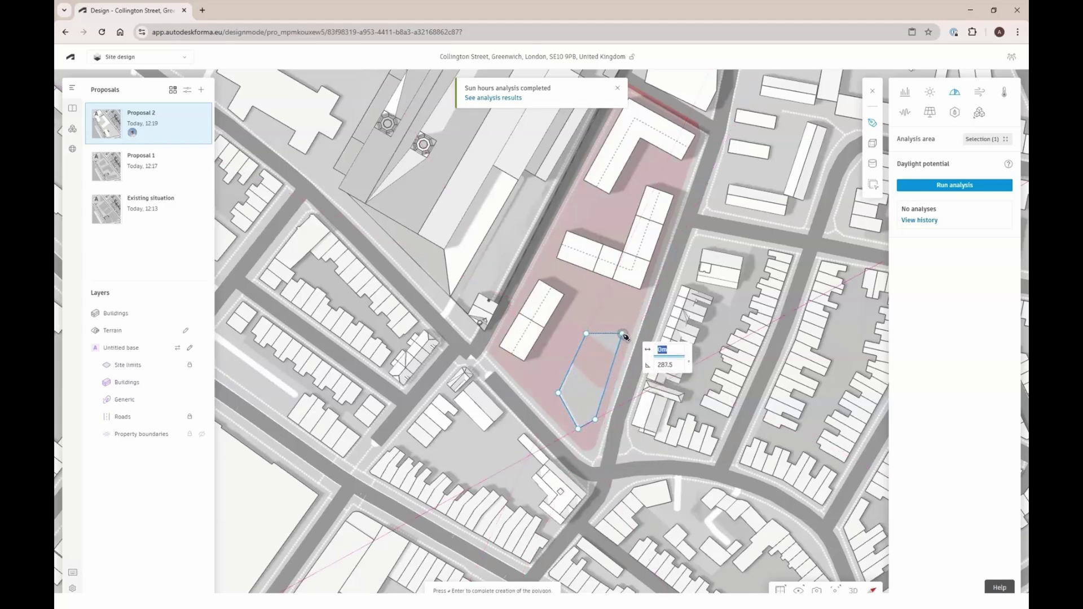
key("Return")
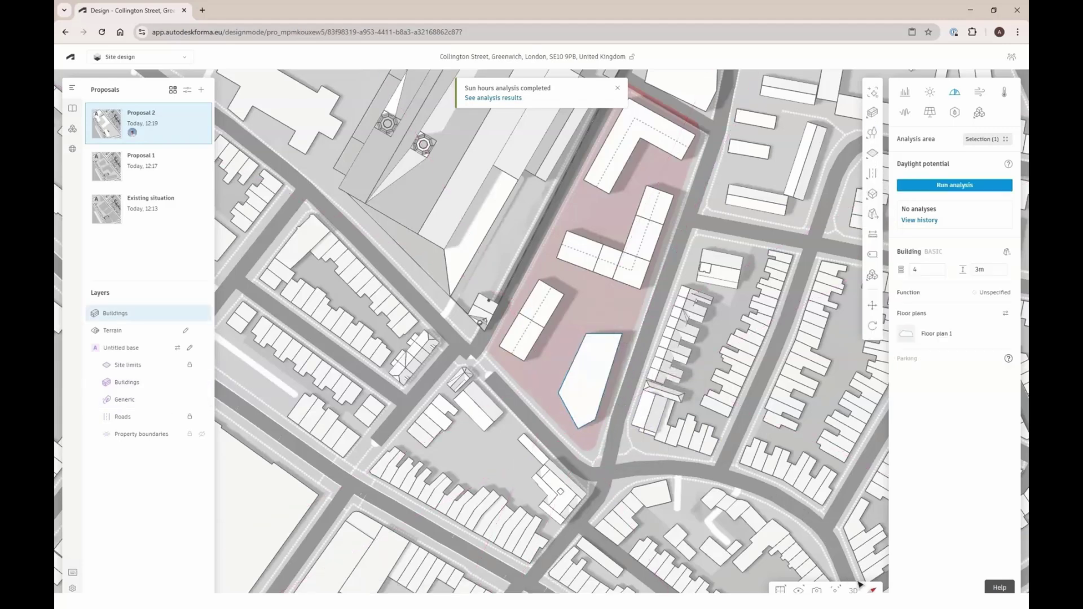
left_click(854, 588)
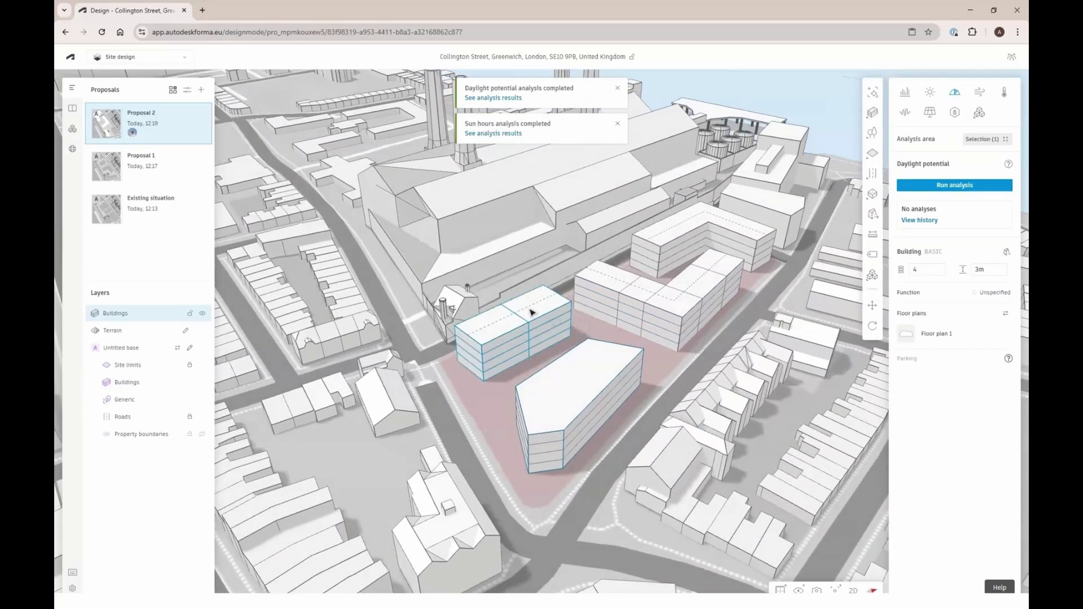
Remove the straight block's sections and set it to 13 m wide and 6 floors
left_click(523, 319)
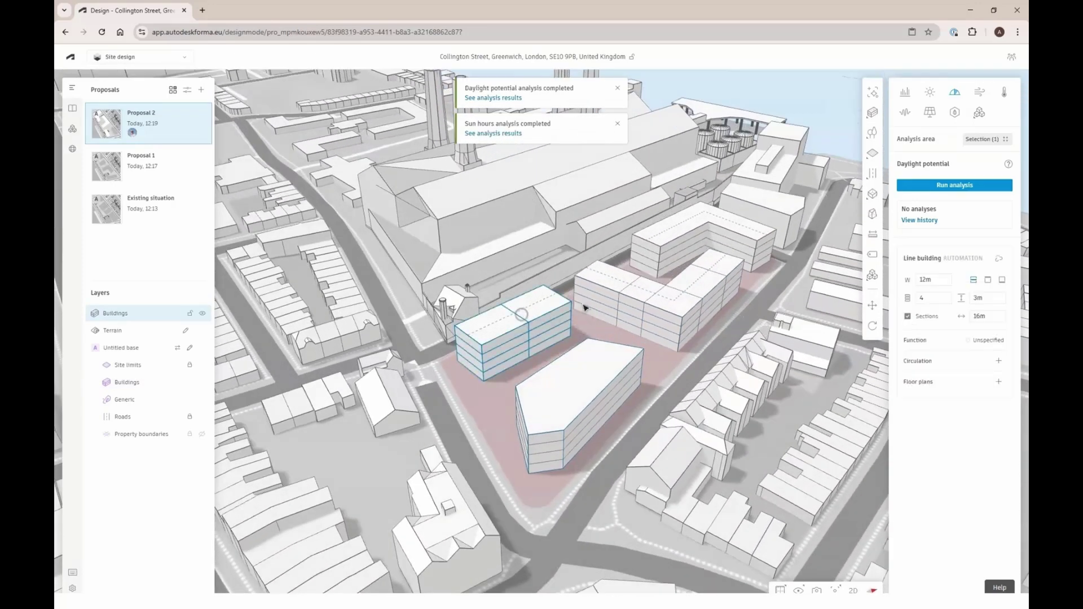
left_click(907, 317)
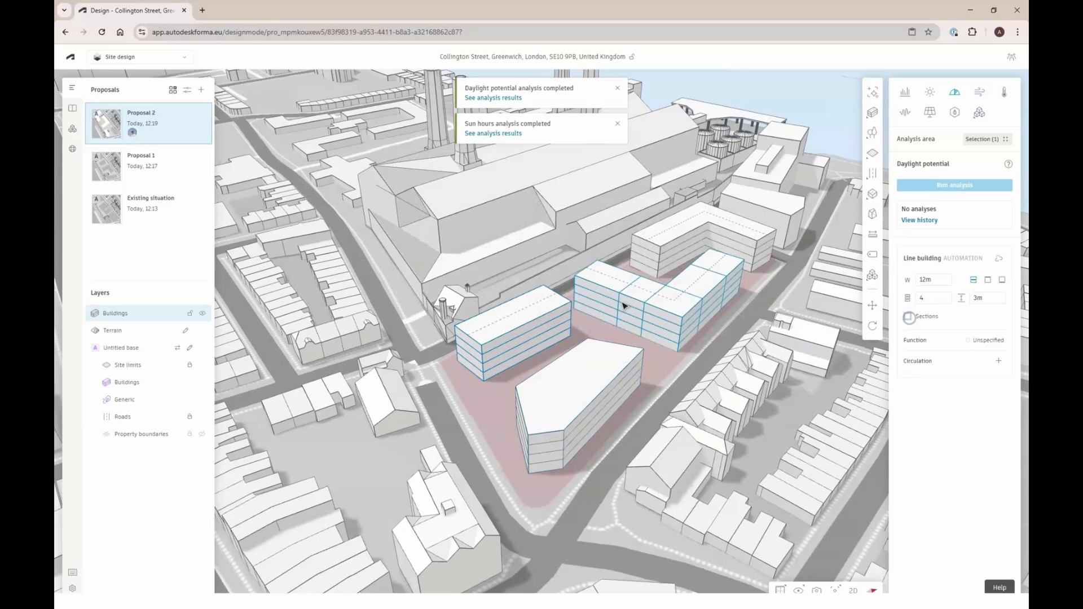
left_click(932, 299)
type("5")
left_click(940, 277)
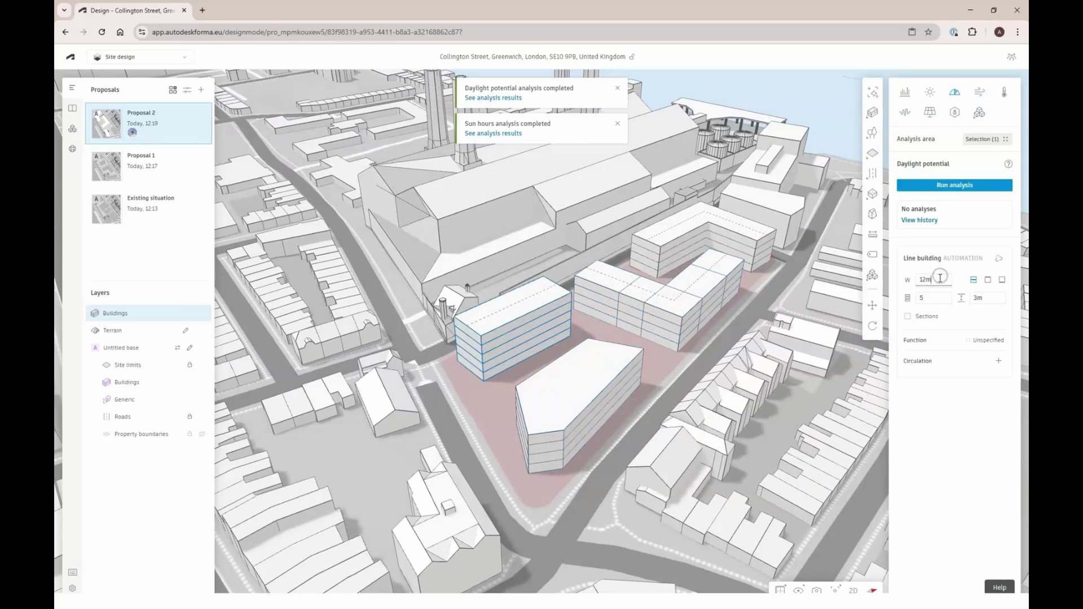
type("13")
key("Return")
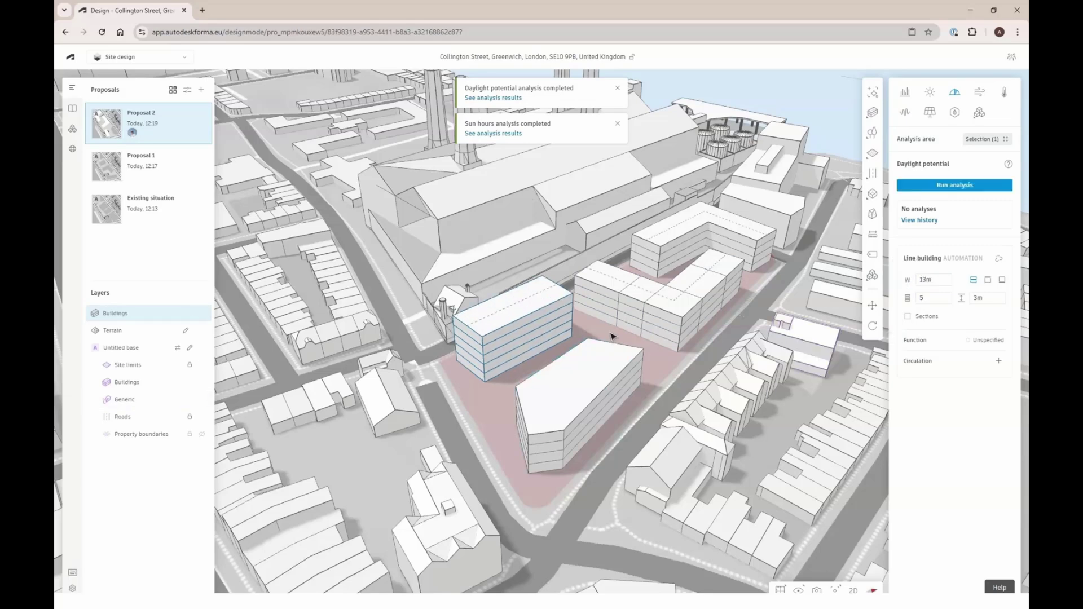
left_click(933, 293)
type("6")
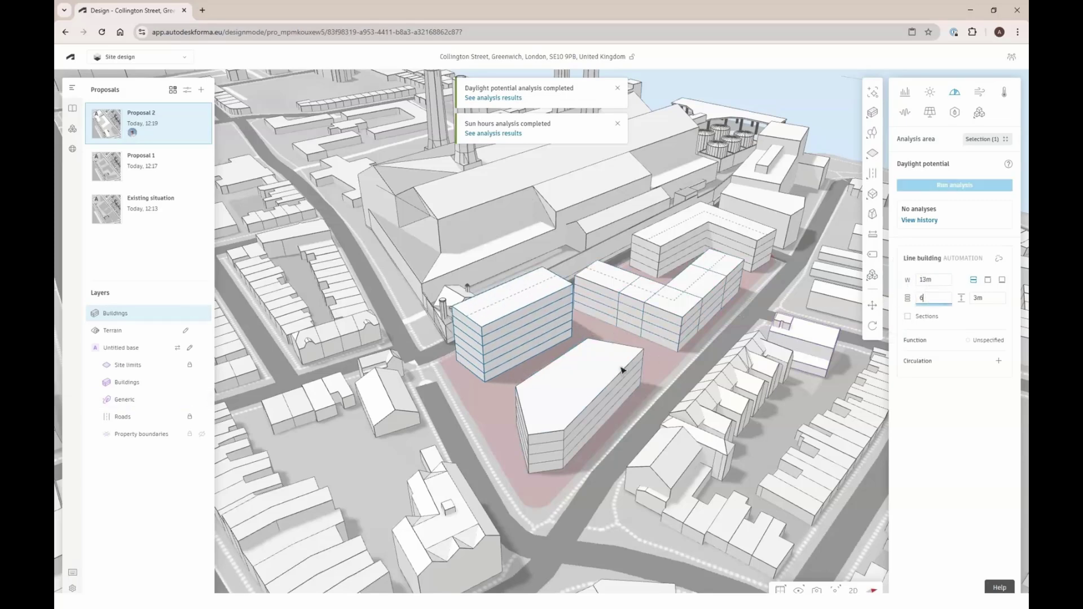
Turn off the L-shaped line building's sections and convert it to a basic building
left_click(573, 374)
left_click_drag(572, 375, 636, 292)
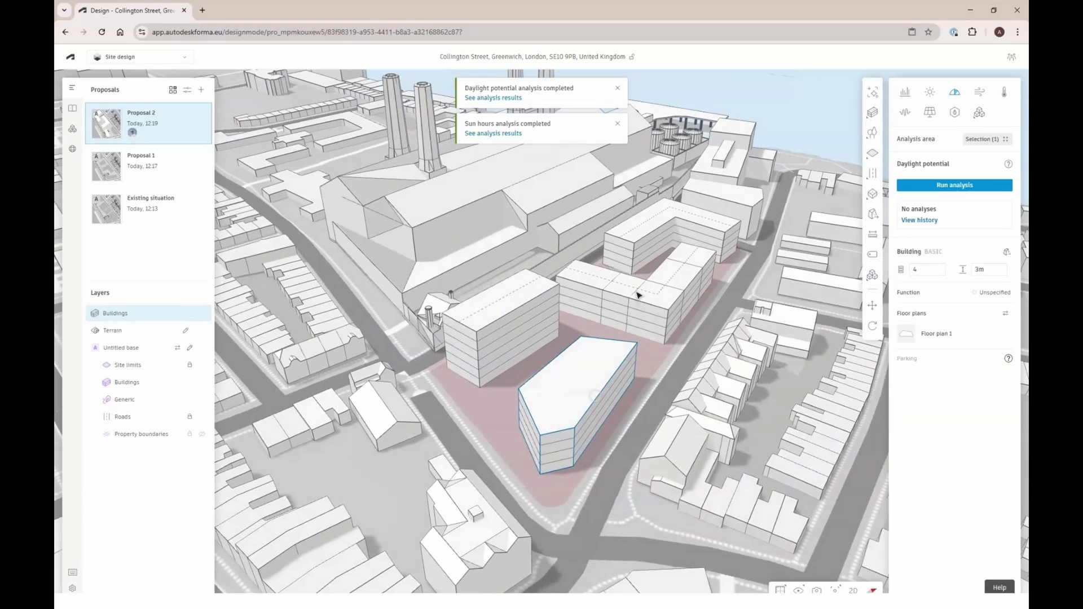
left_click(639, 288)
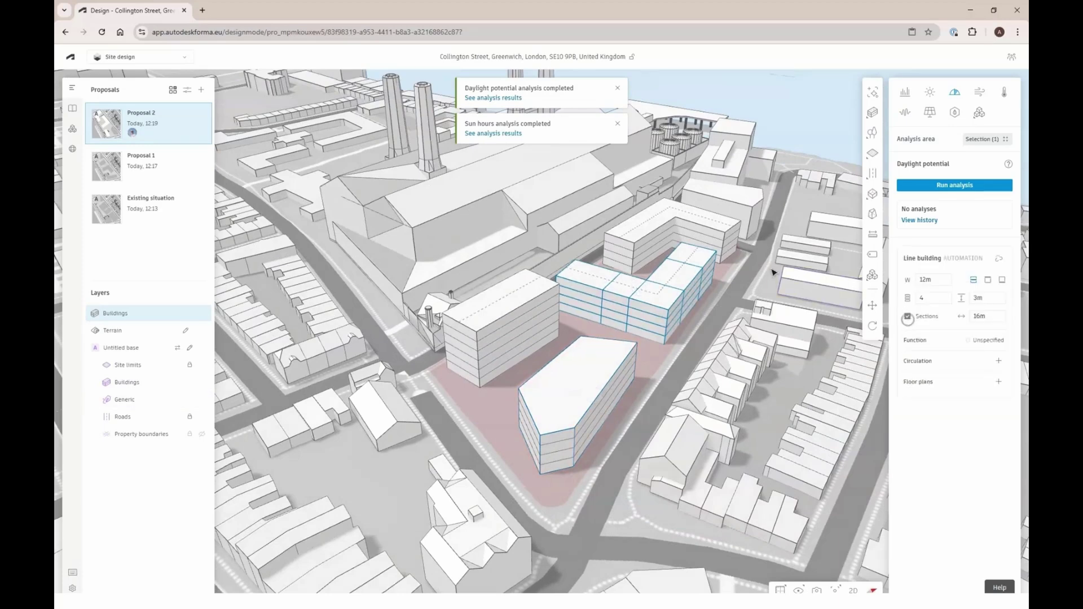
left_click(907, 316)
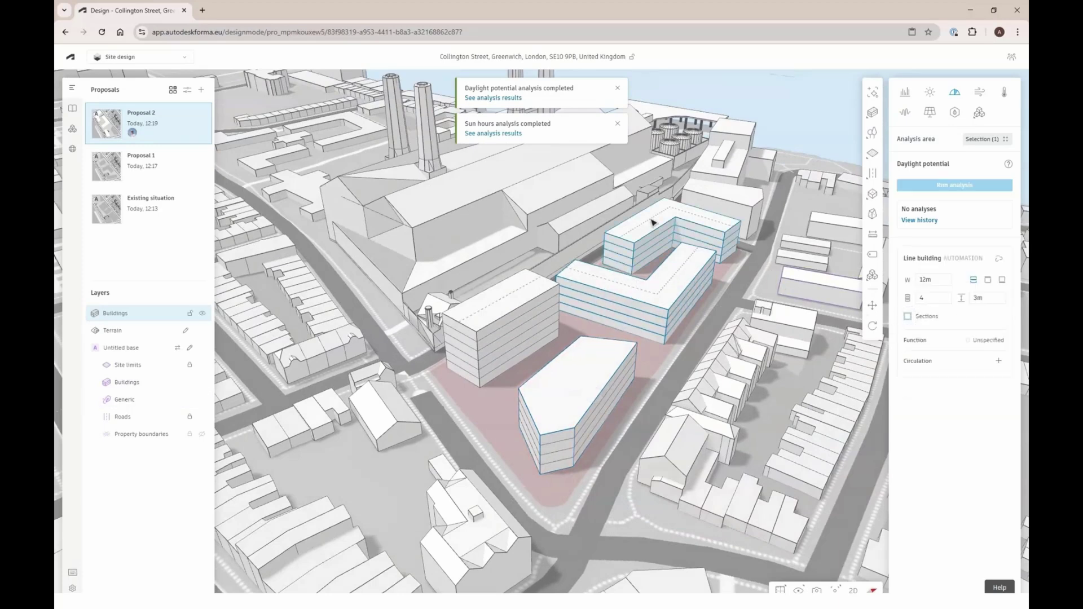
left_click(998, 258)
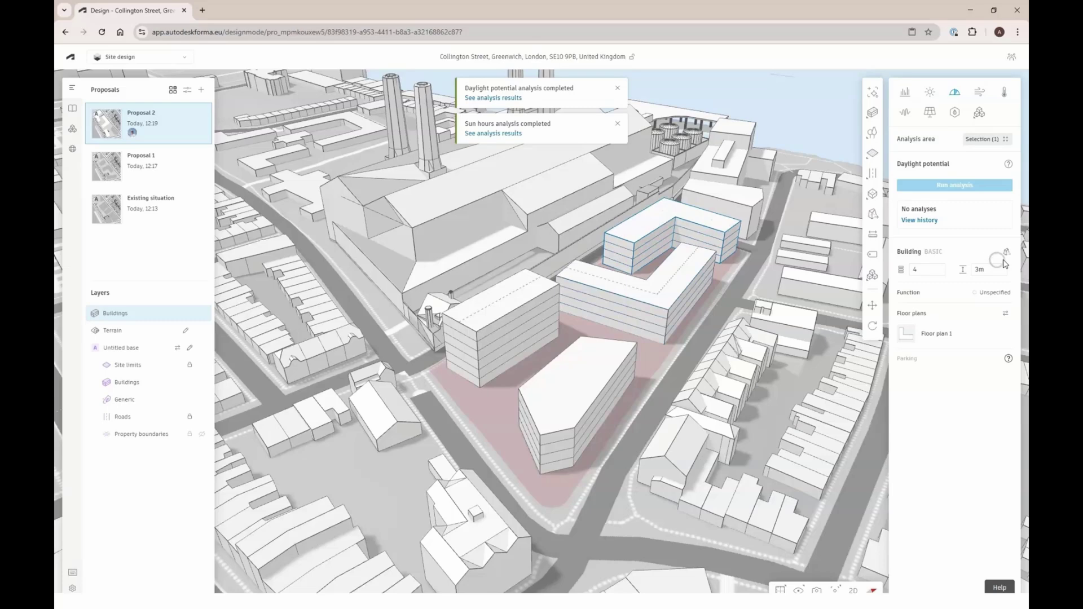
In 3D sketch, draw ridge lines across the rear L building's roof and raise them into a pitched ridge
left_click(1006, 253)
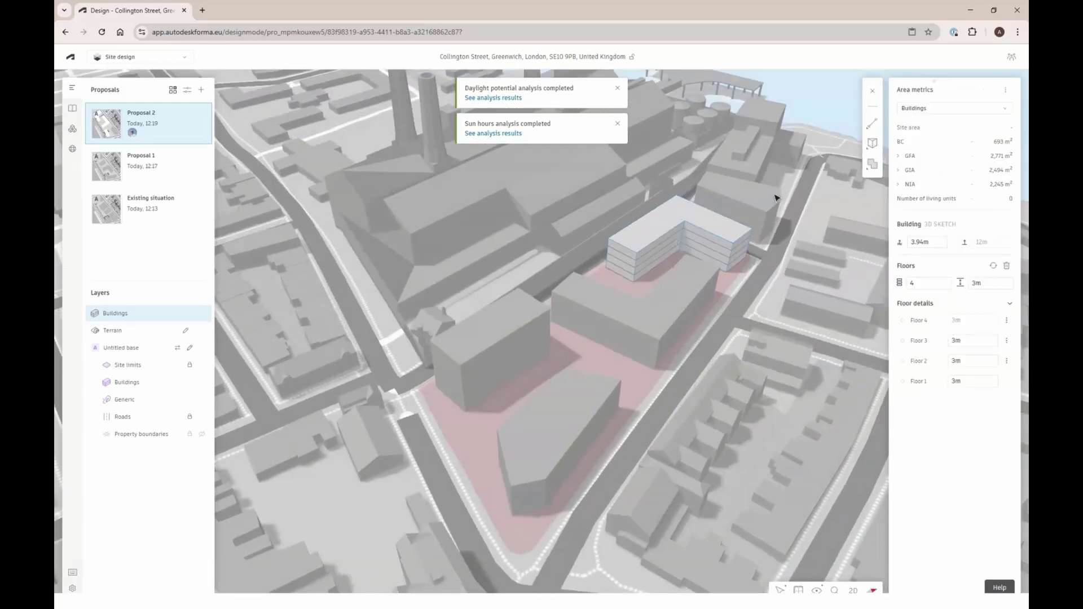
scroll(767, 205, "up", 3)
left_click(647, 233)
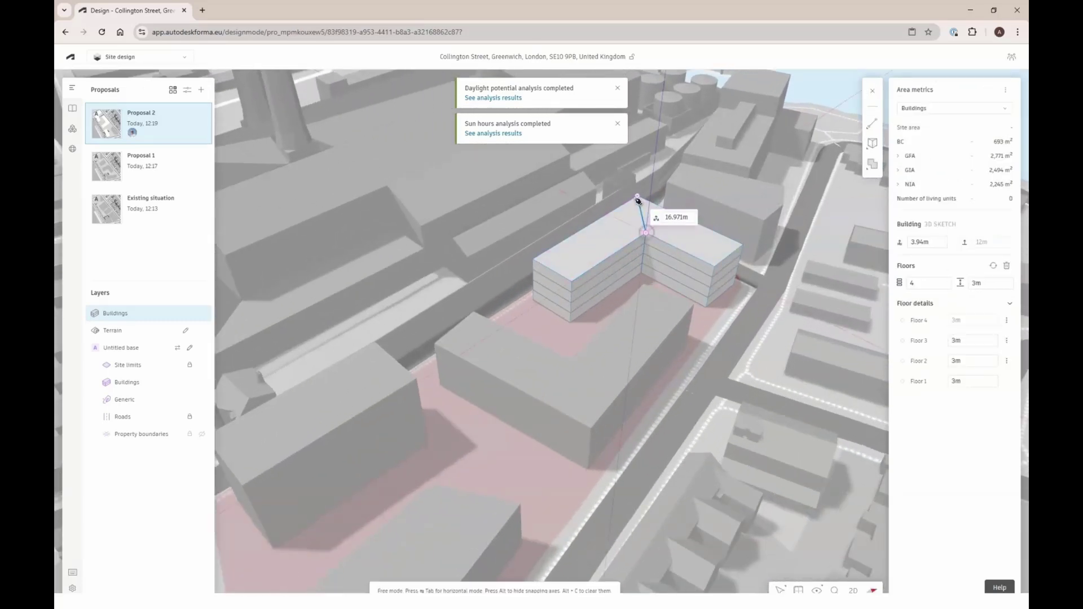
left_click(638, 206)
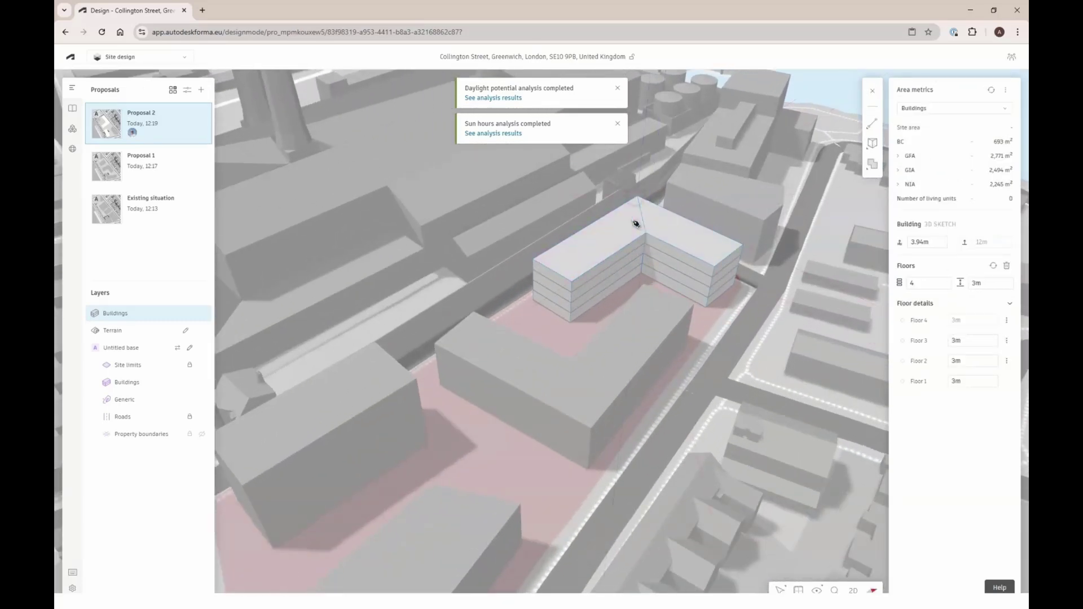
left_click(729, 259)
left_click(642, 213)
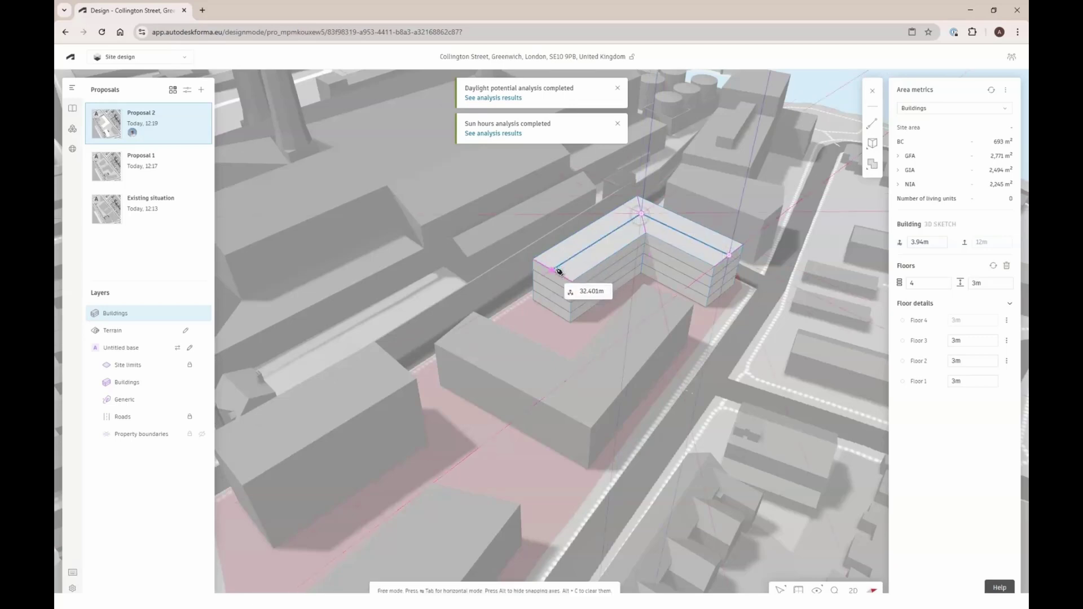
left_click(556, 272)
left_click(665, 225)
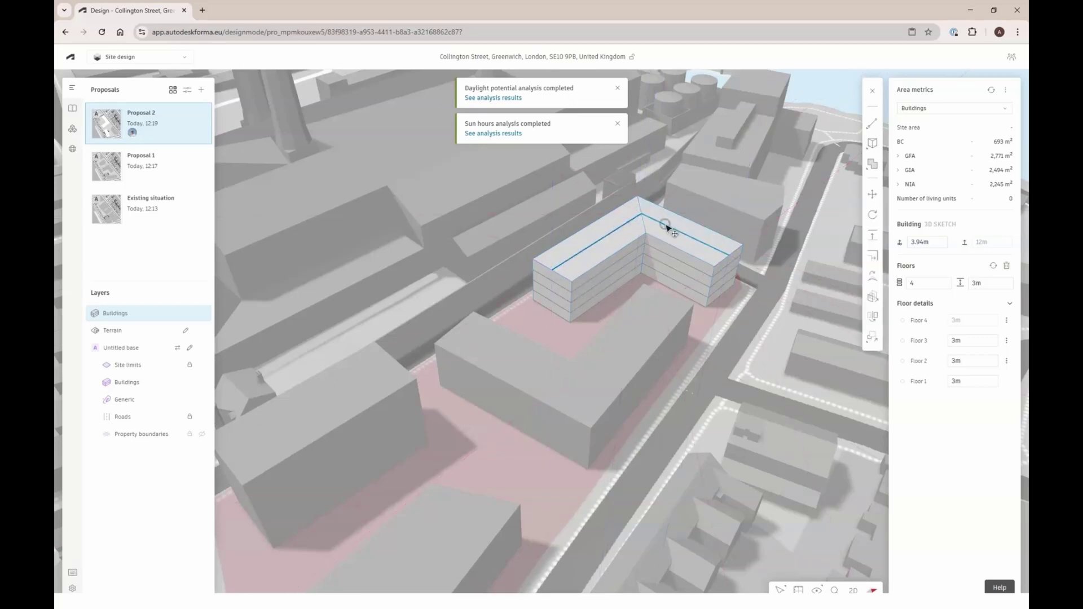
left_click_drag(668, 226, 674, 213)
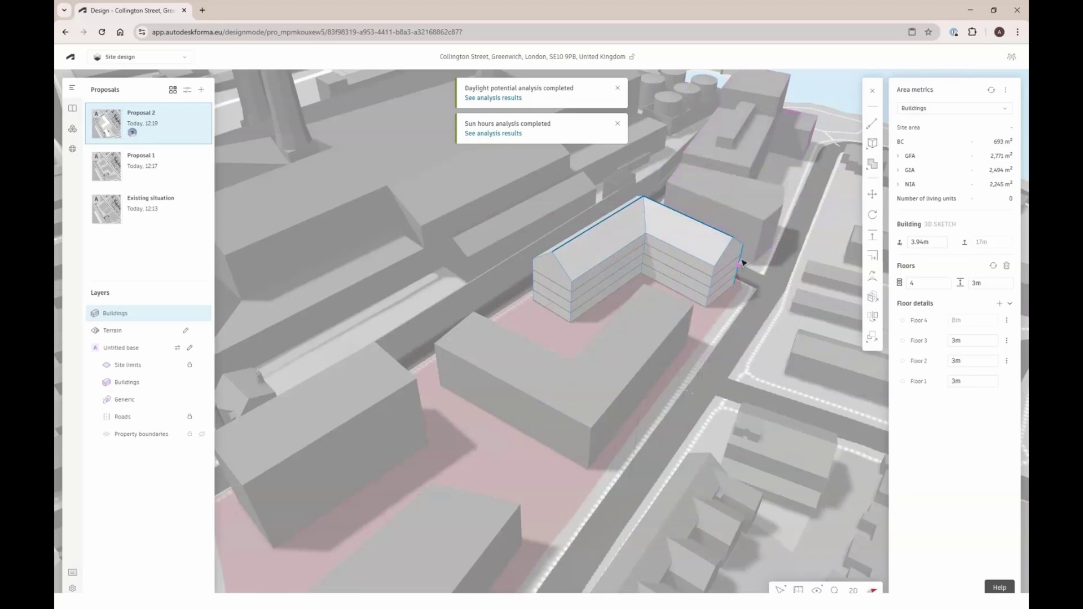
key("Escape")
Push the right wing's gable end in 5 m to slope it back
scroll(736, 262, "up", 2)
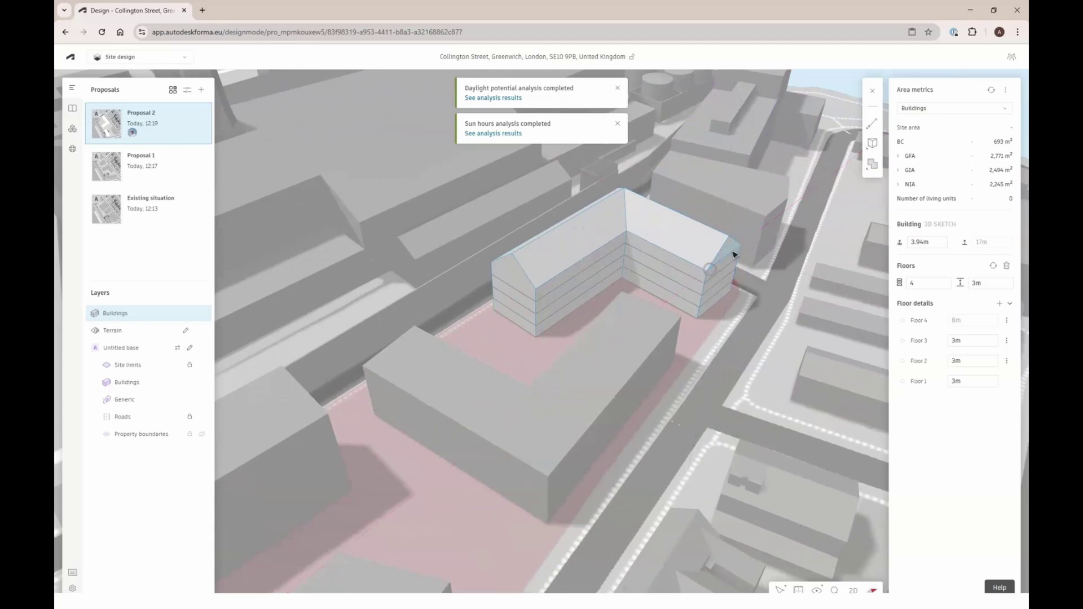
left_click(725, 249)
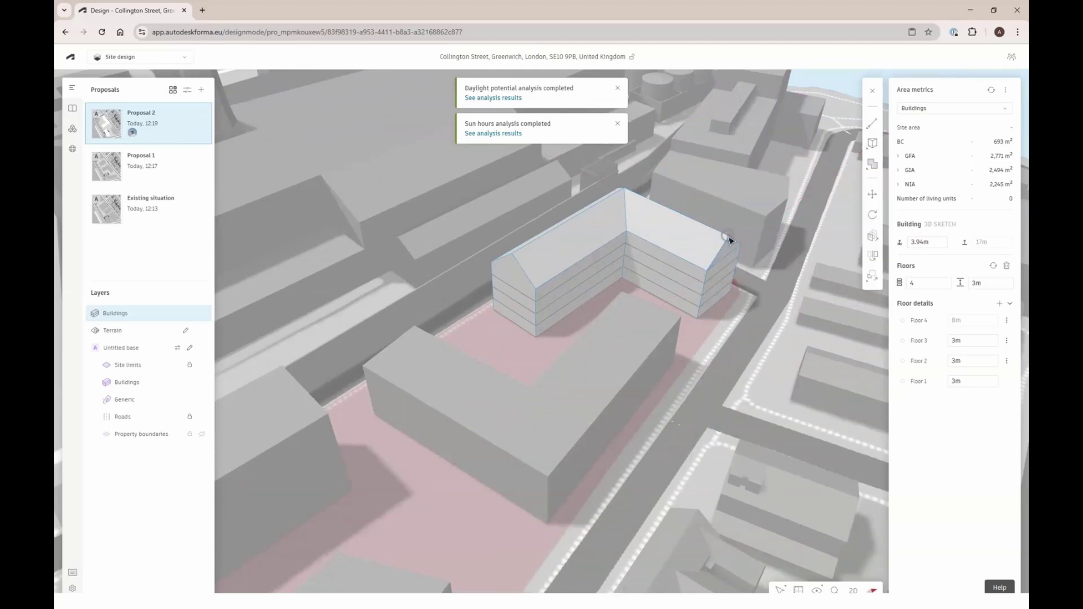
left_click(707, 230)
type("5.841m")
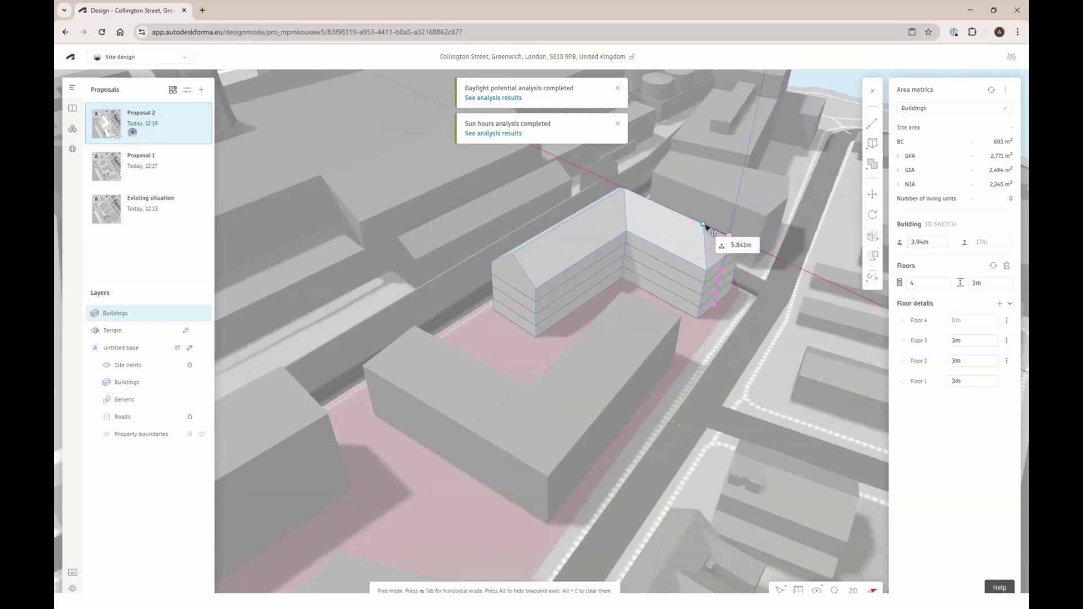
key("Return")
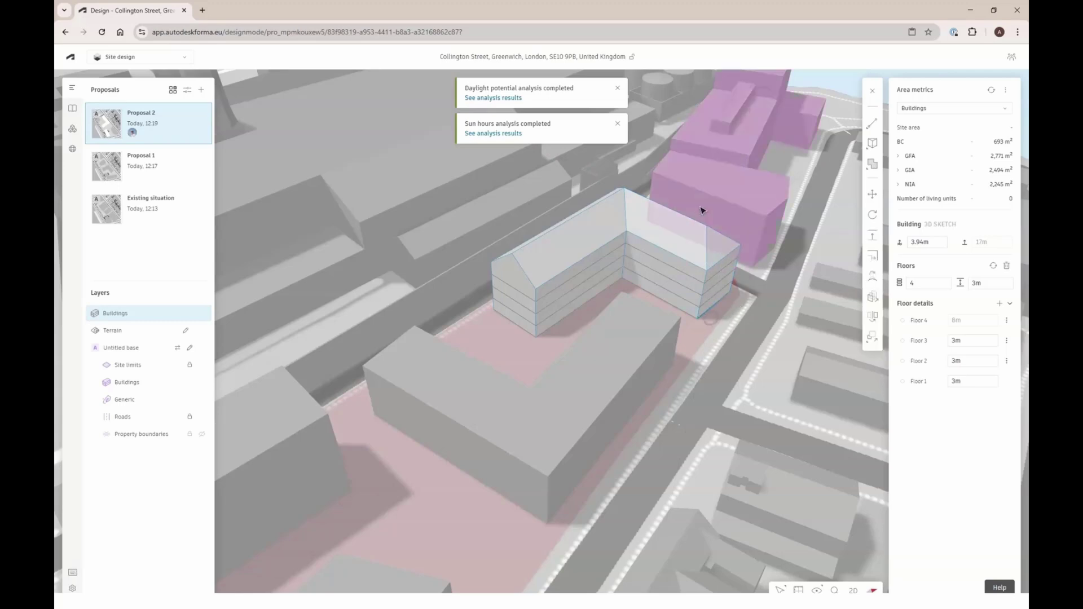
right_click_drag(701, 213, 567, 391)
left_click(571, 379)
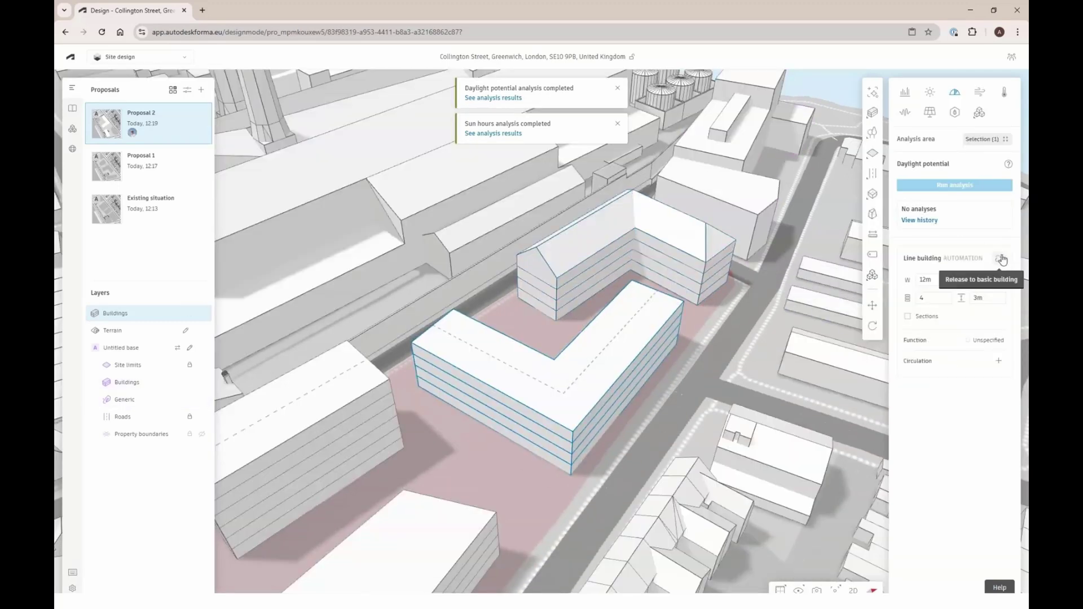
Convert the front L building to a 3D sketch and raise an L-shaped ridge to about 18.09 m
double_click(576, 360)
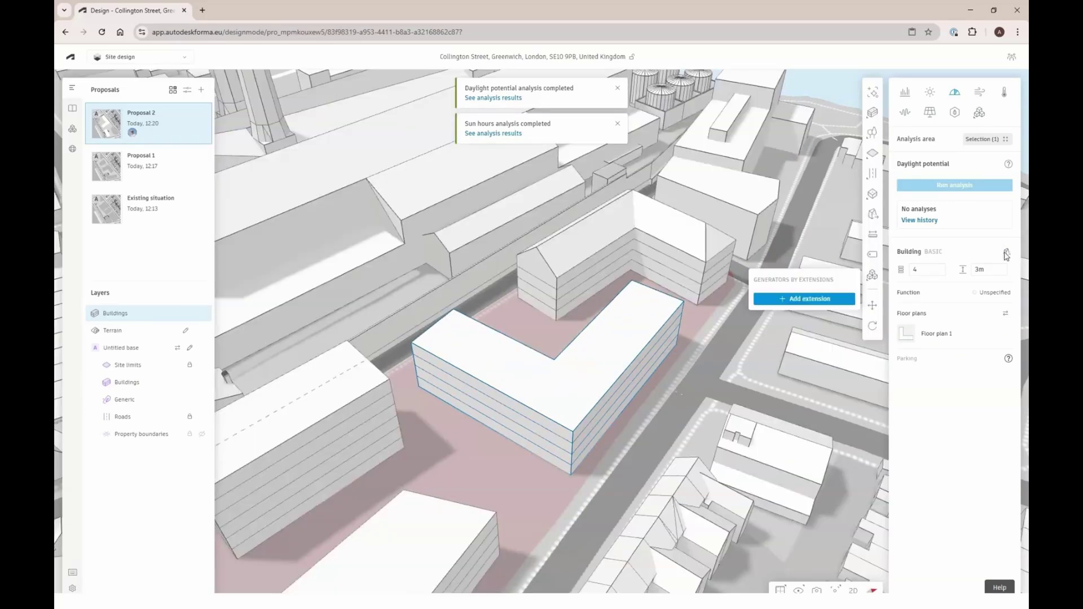
left_click(1006, 252)
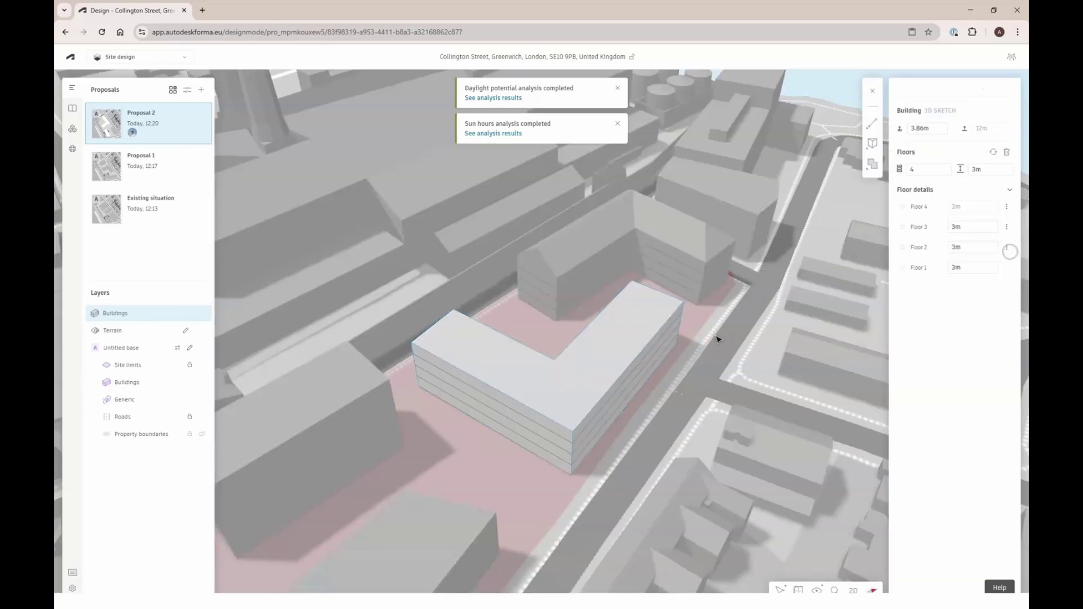
left_click(555, 360)
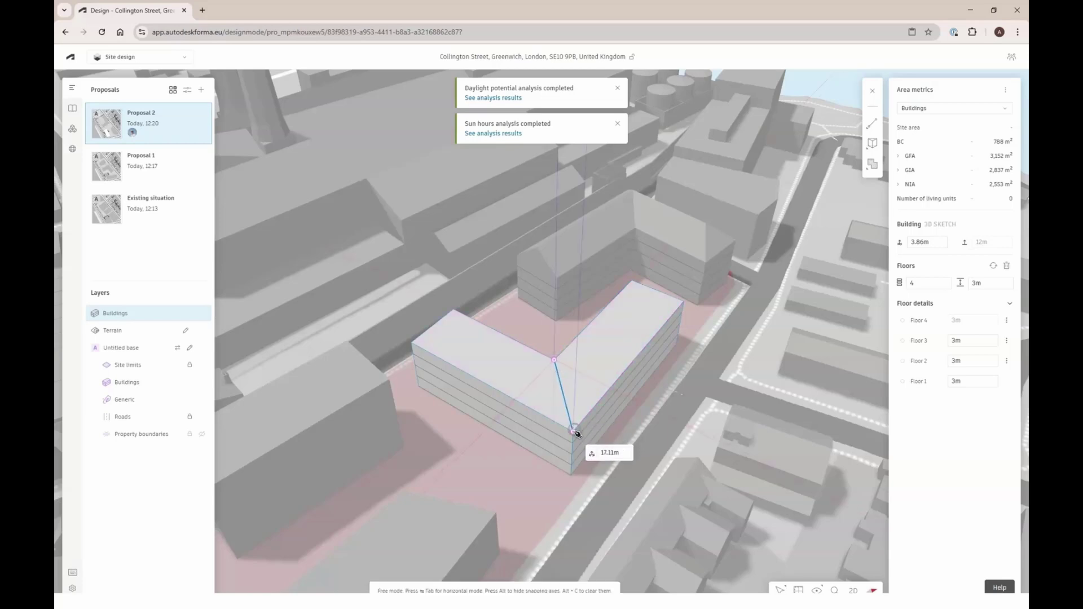
left_click(574, 432)
left_click(658, 291)
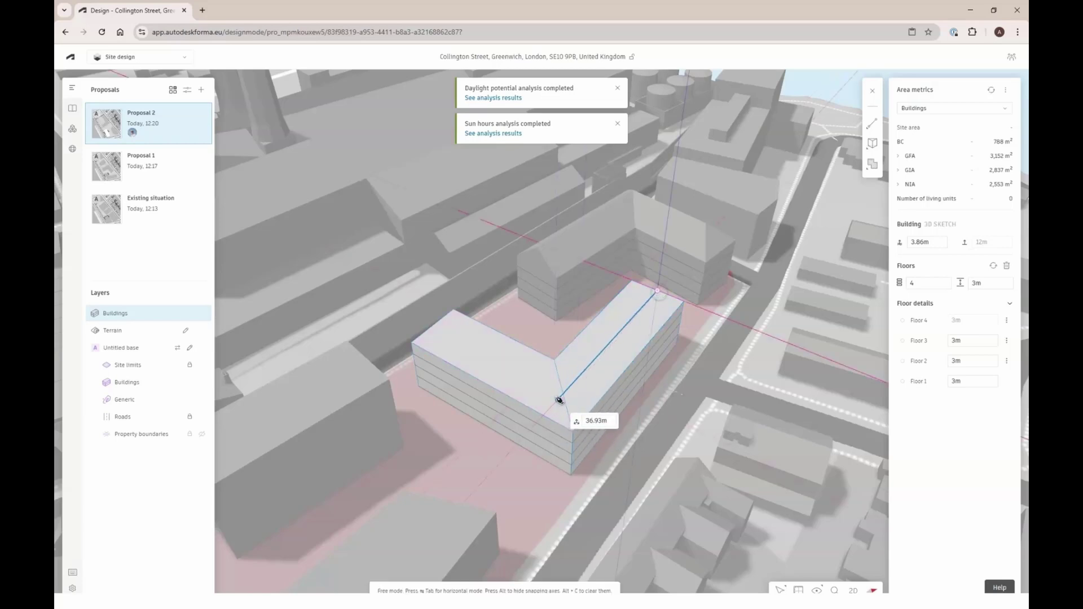
left_click(562, 393)
key("Return")
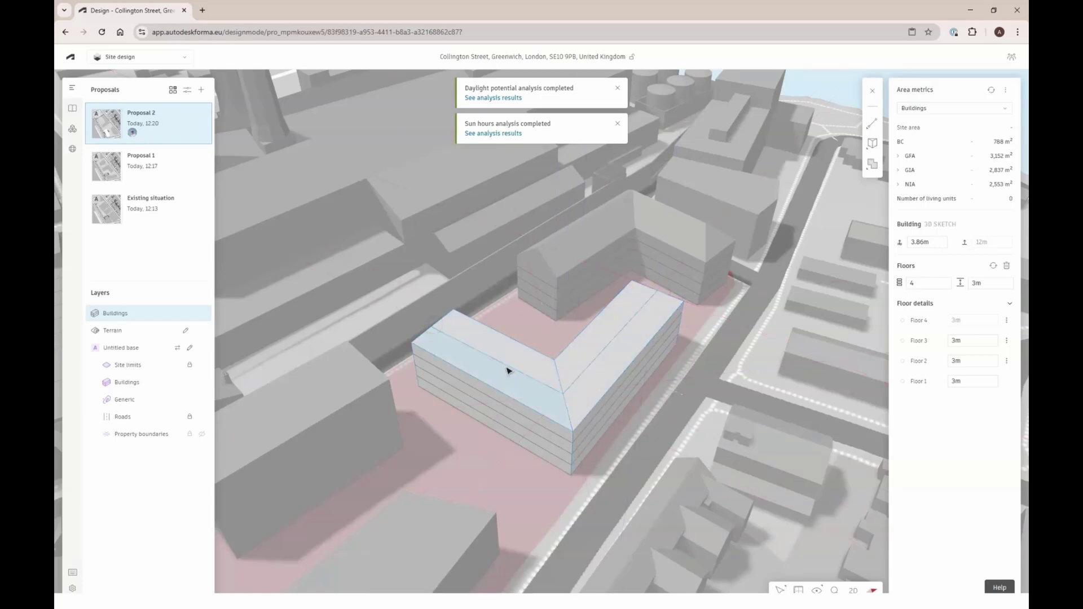
left_click(586, 371)
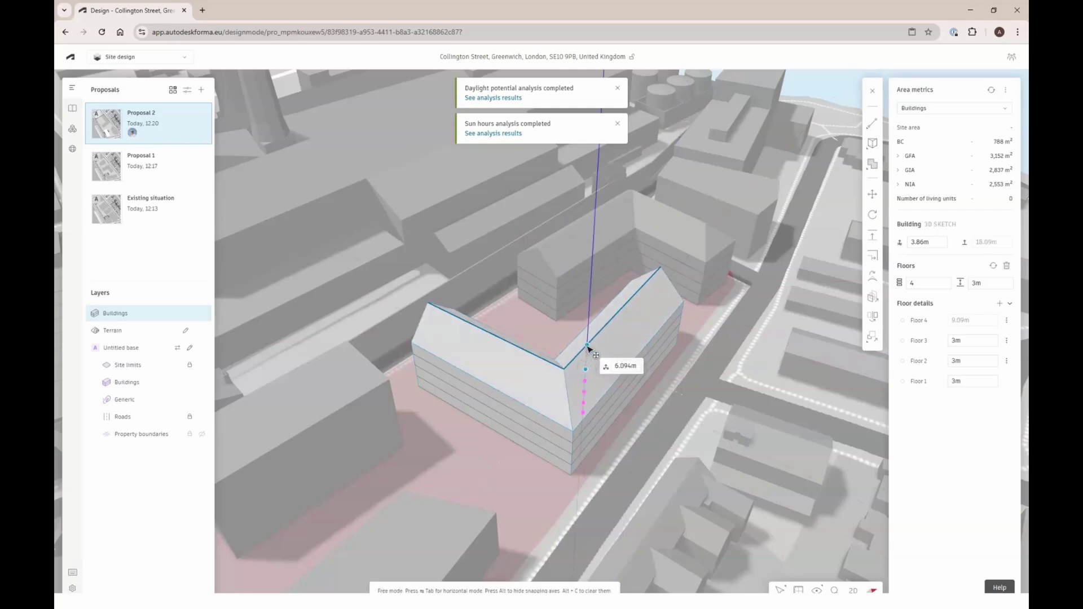
right_click_drag(512, 417, 604, 418)
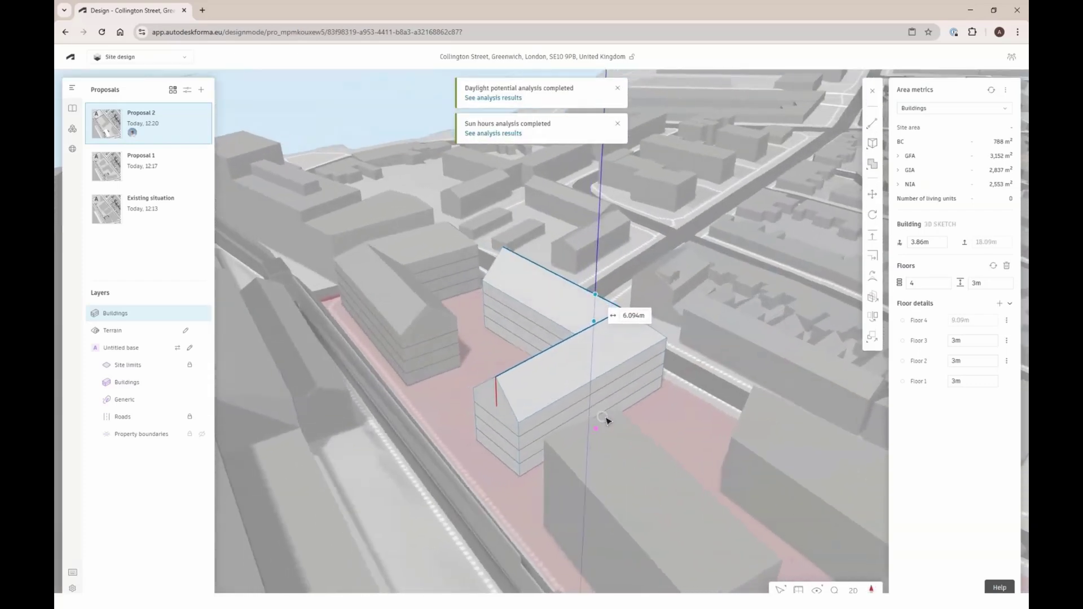
left_click(872, 144)
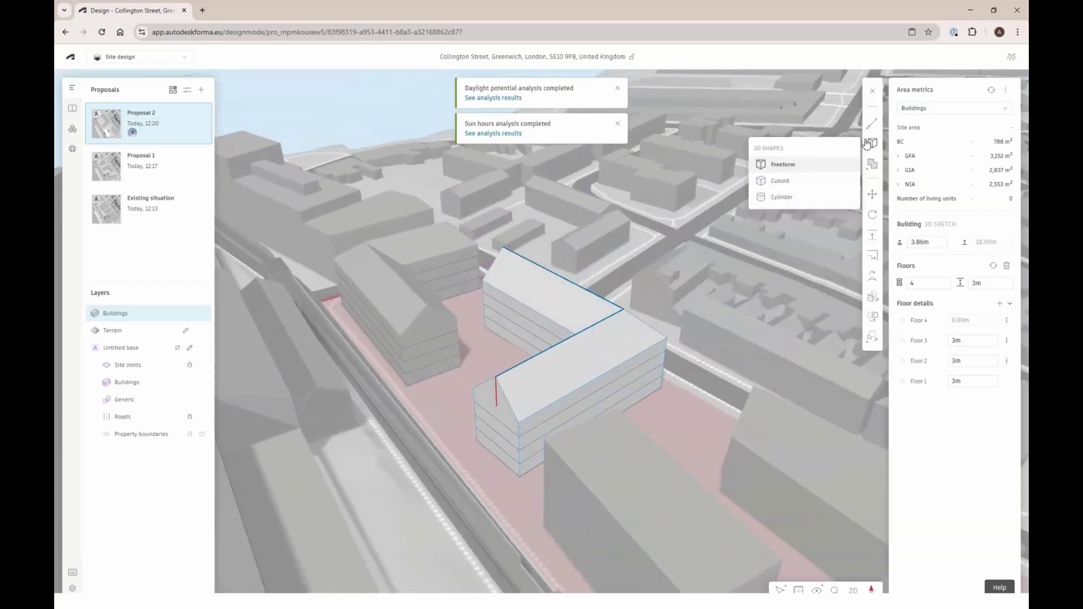
Cut a rectangular cuboid recess roughly 7 m deep into the front L block's pitched roof
left_click(809, 181)
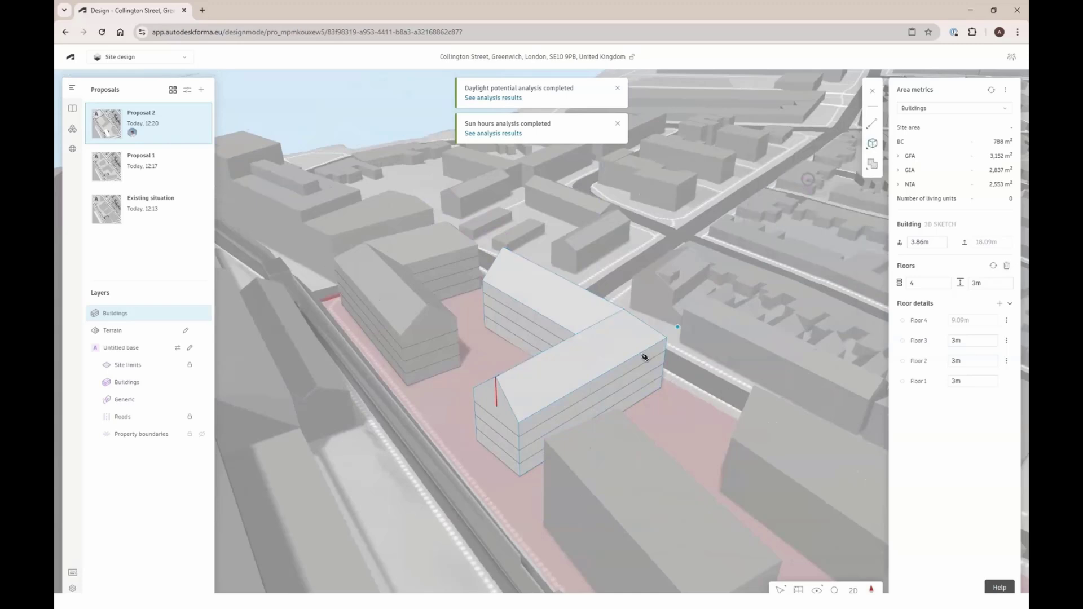
left_click(519, 423)
left_click(587, 383)
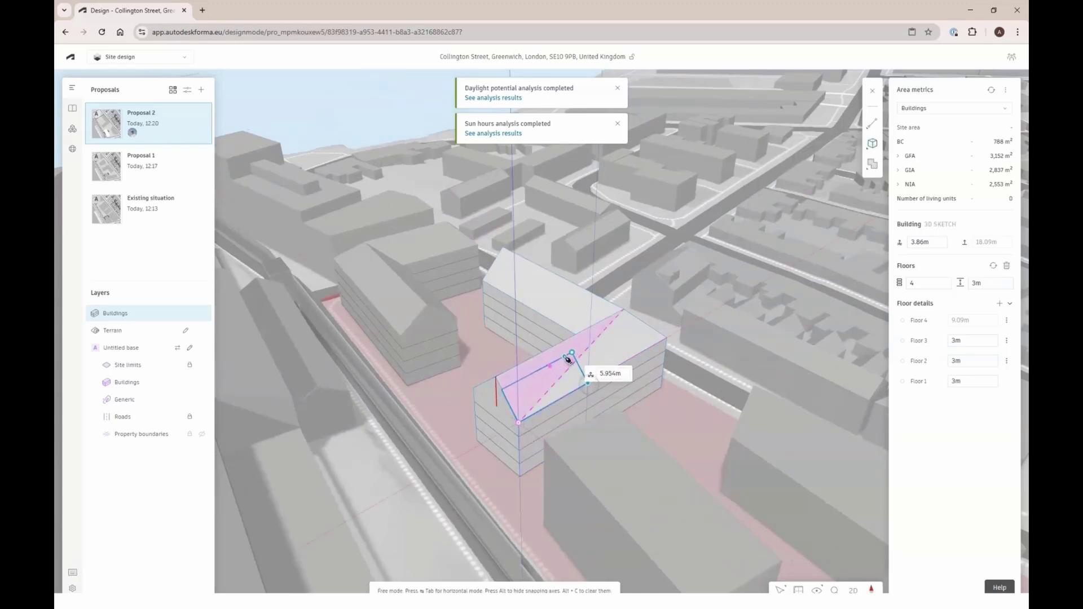
key("Tab")
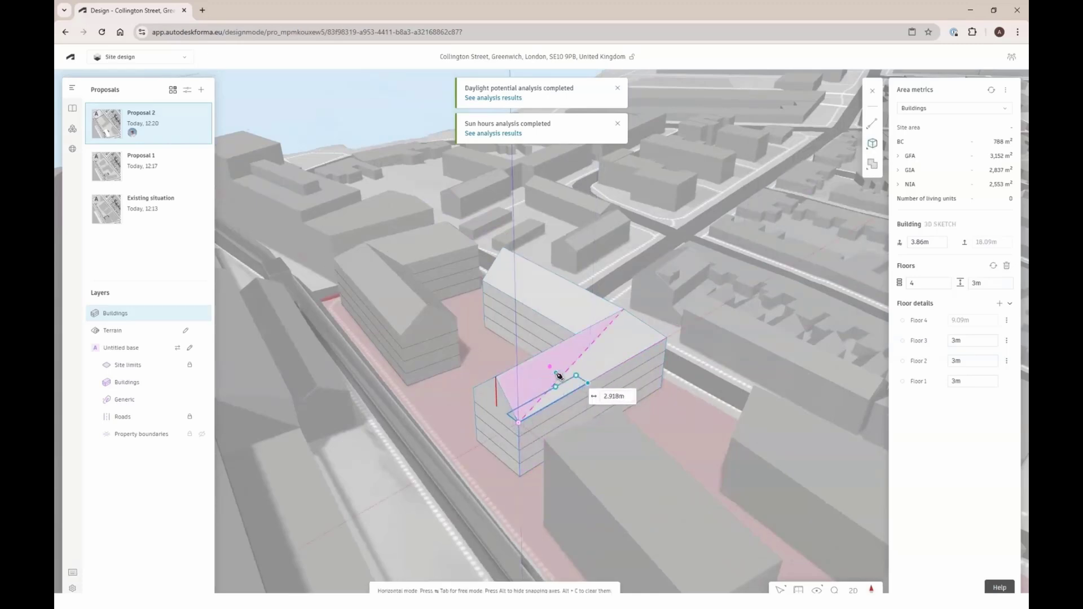
left_click(551, 367)
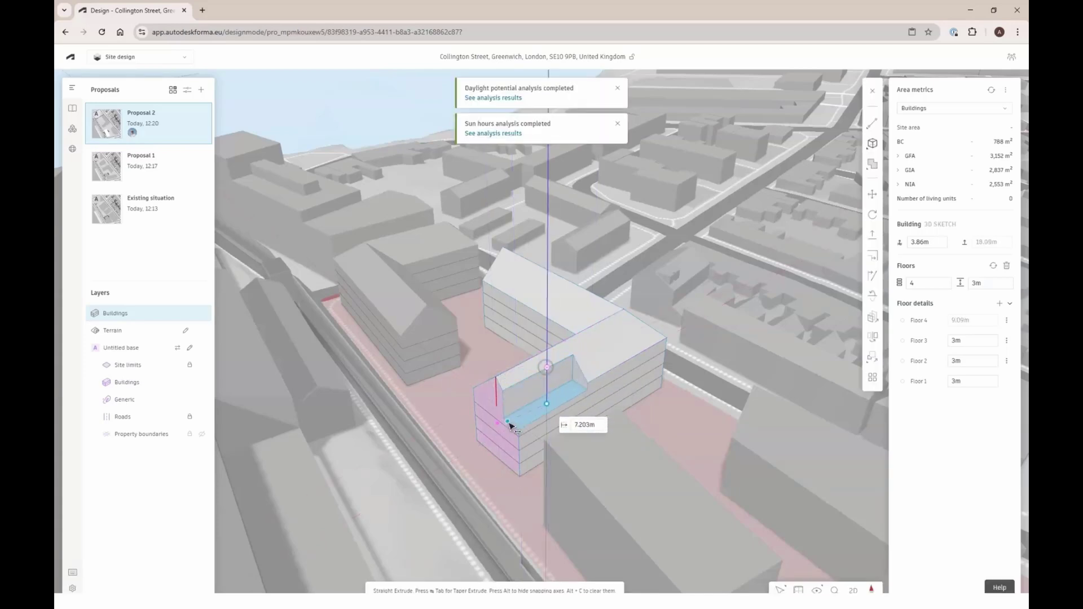
left_click(513, 430)
mouse_move(561, 345)
right_mouse_down()
mouse_move(541, 321)
mouse_move(694, 432)
mouse_move(609, 447)
mouse_move(562, 441)
right_mouse_up()
key("Escape")
left_click(452, 395)
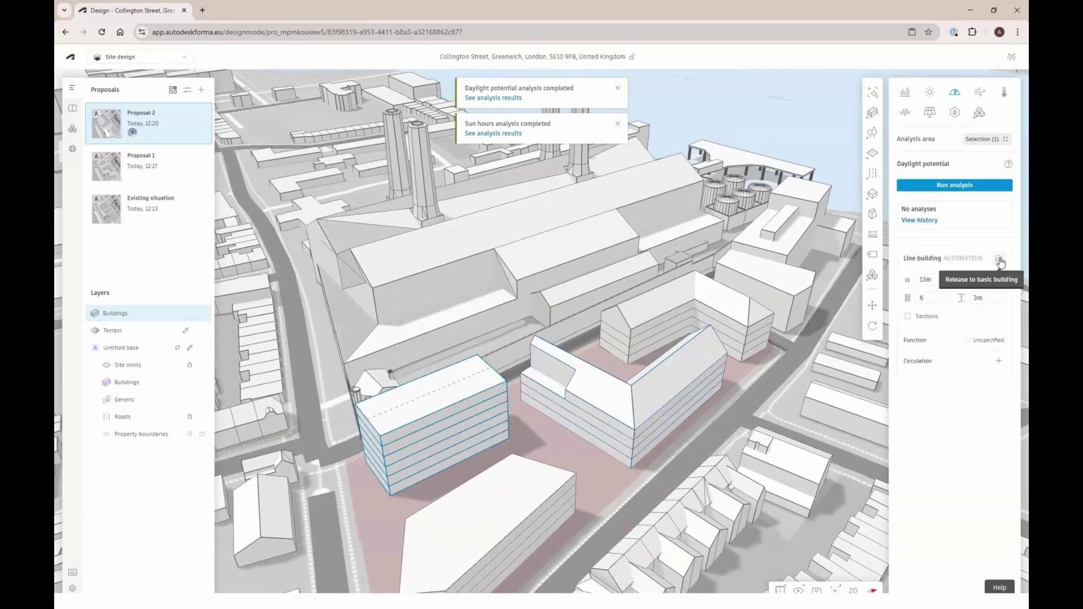
Convert the 6-storey straight block to a 3D sketch and raise a roof ridge line 5 m
mouse_move(452, 428)
right_mouse_down()
mouse_move(508, 406)
mouse_move(459, 418)
right_mouse_up()
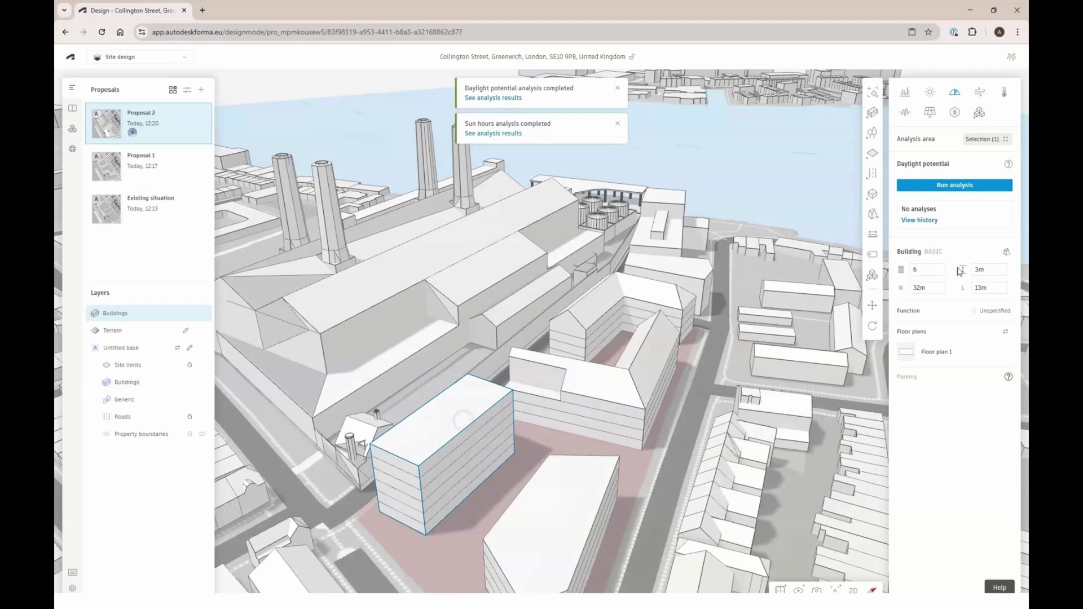
left_click(1006, 253)
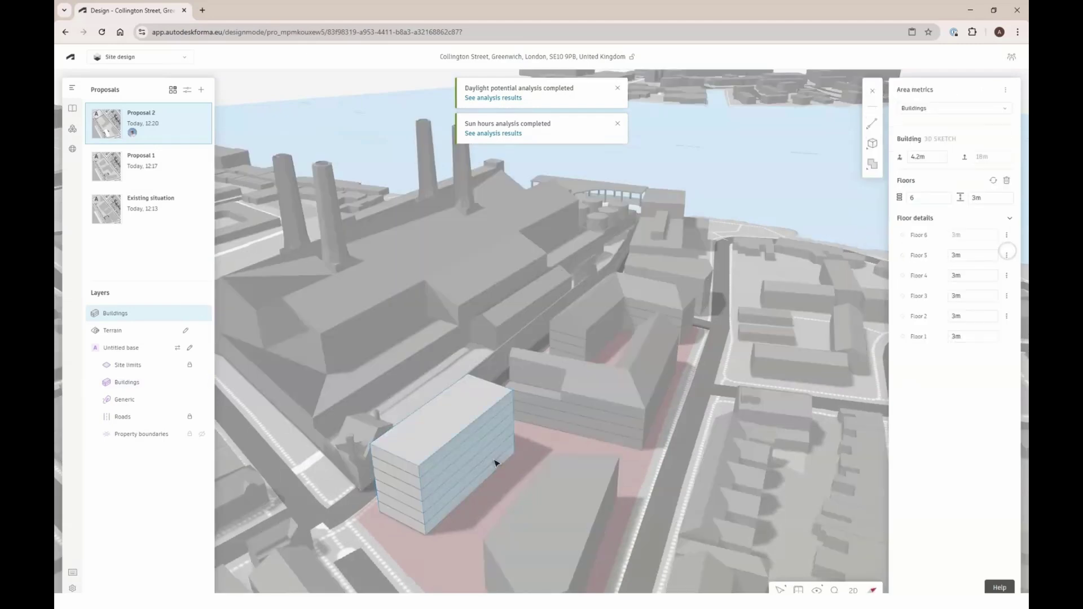
left_click(387, 452)
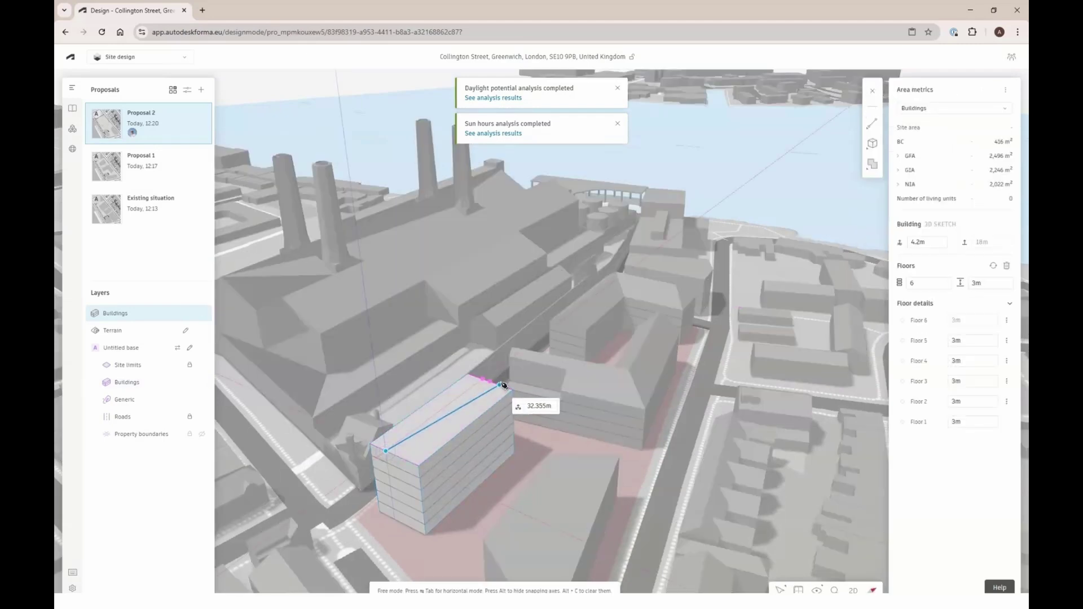
left_click(497, 385)
left_click(413, 440)
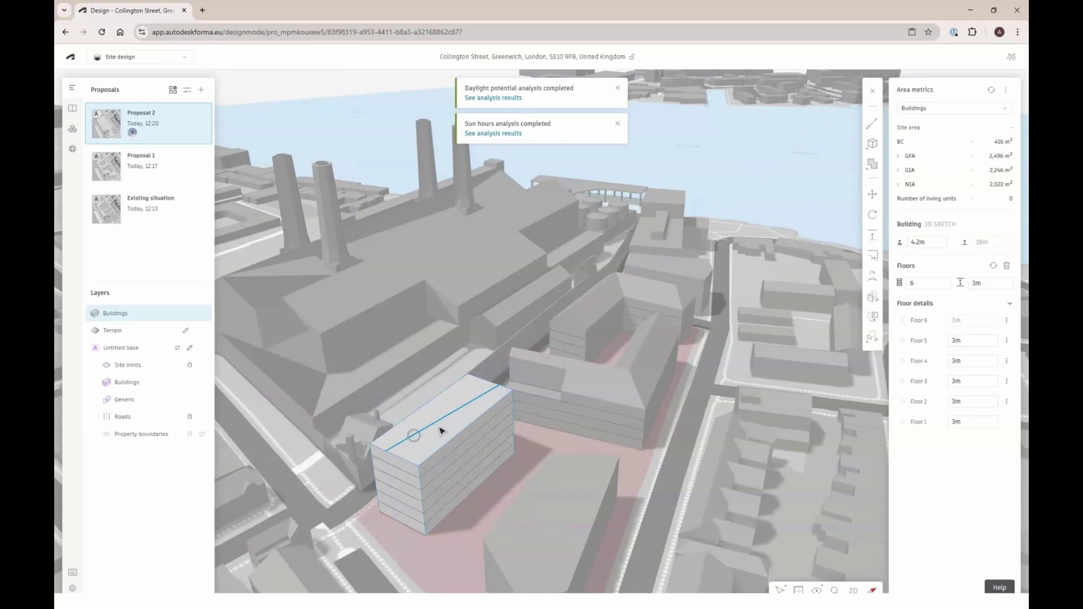
left_click_drag(440, 419, 442, 402)
type("5.585m")
key("Return")
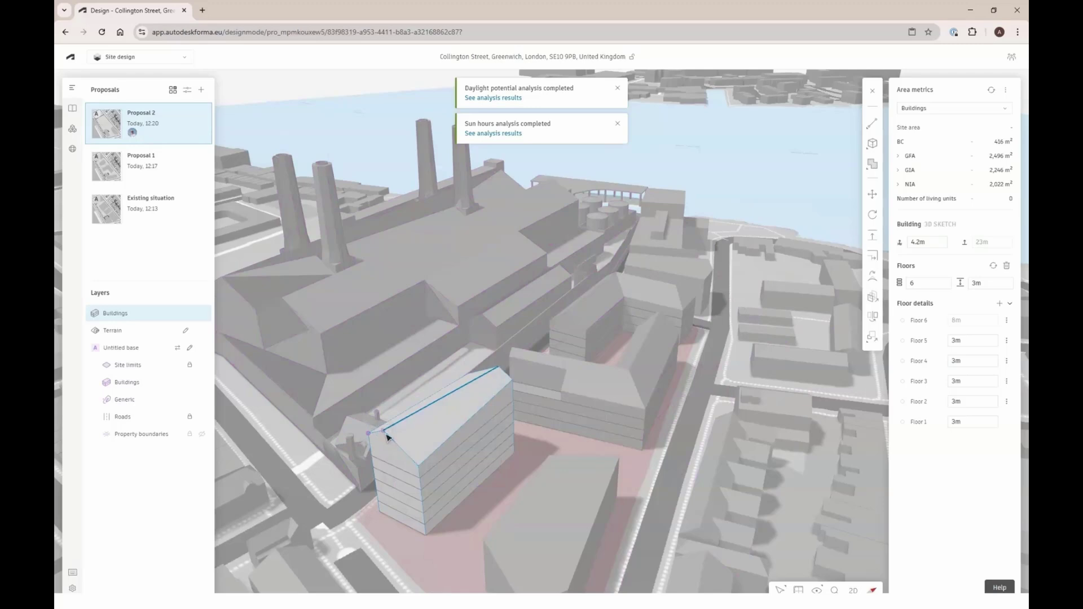
left_click(386, 434)
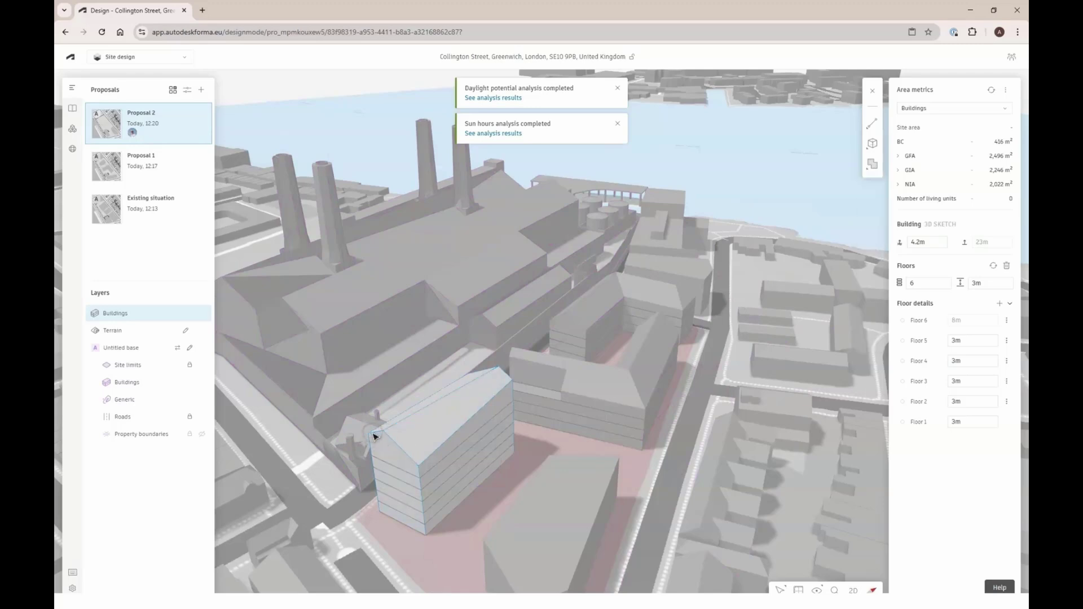
Lower one gable corner of the straight block's roof to slope that end back
left_click(371, 434)
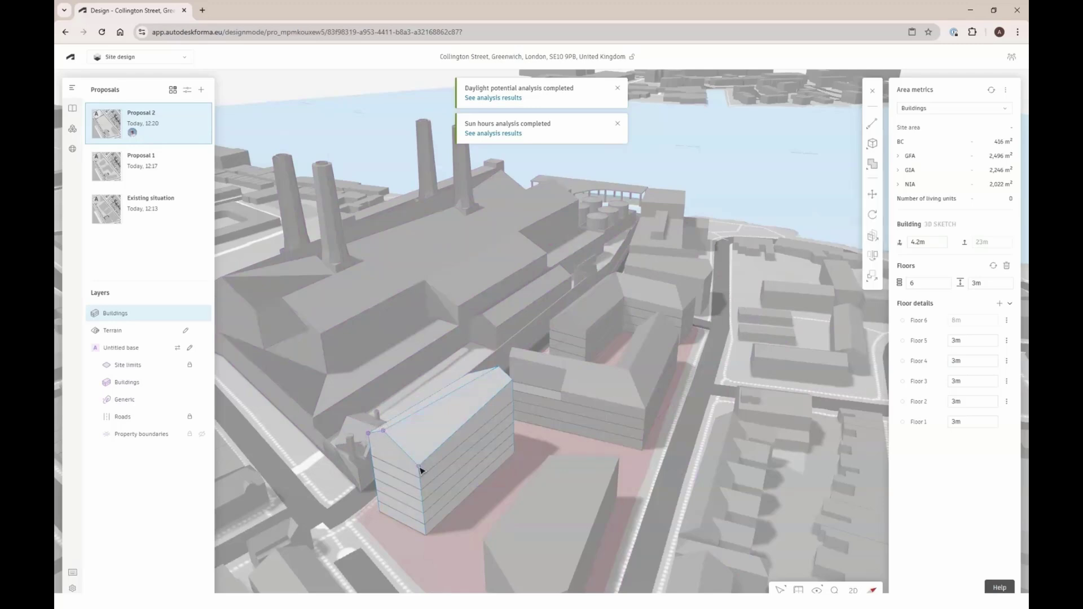
left_click_drag(419, 478, 428, 496)
right_click_drag(551, 447, 508, 373)
key("Escape")
left_click(526, 467)
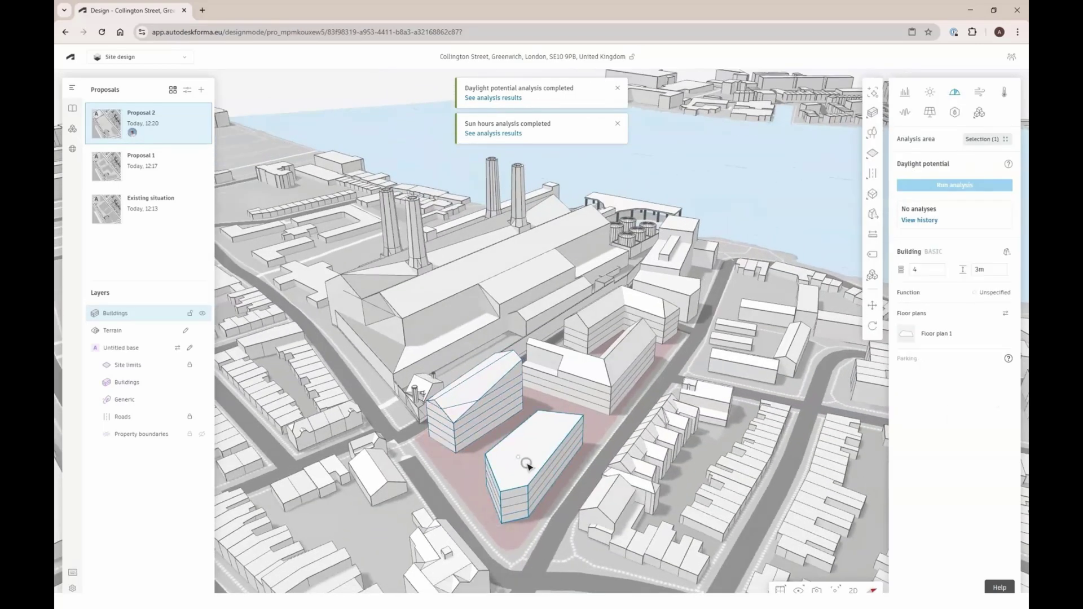
Convert the lower building to 3D Sketch, split its roof with a line, and raise it into a 5 m ridge
left_click(1005, 252)
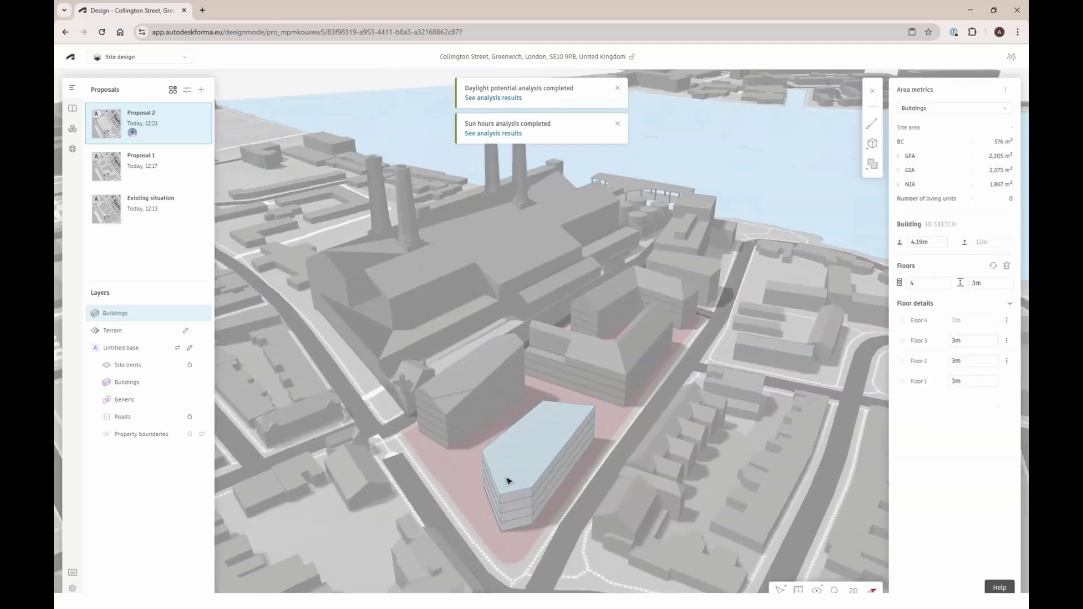
left_click(500, 497)
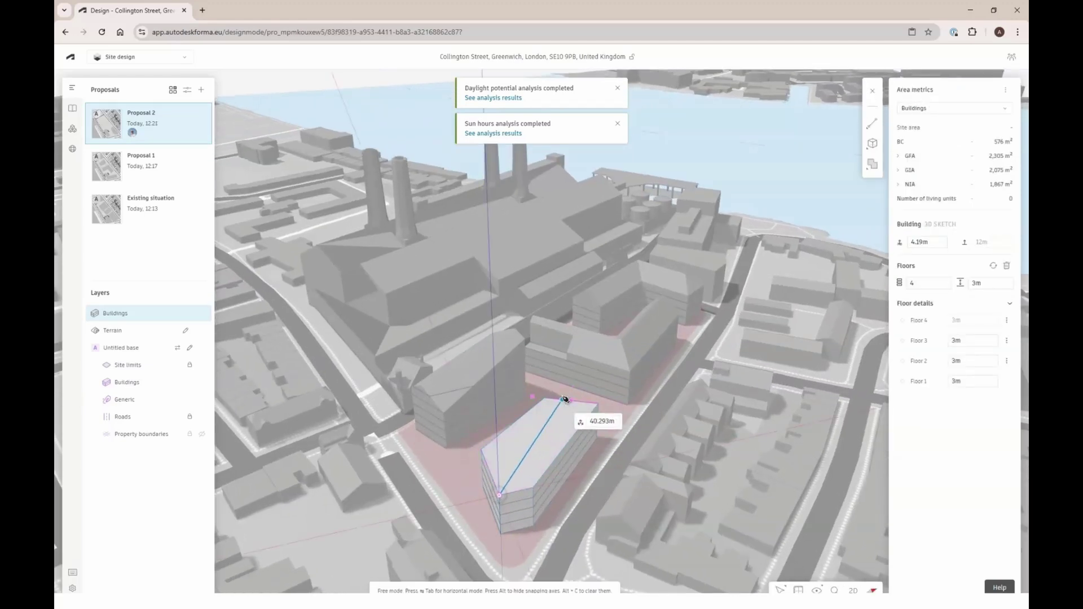
left_click(570, 402)
left_click(557, 420)
left_click_drag(557, 420, 559, 408)
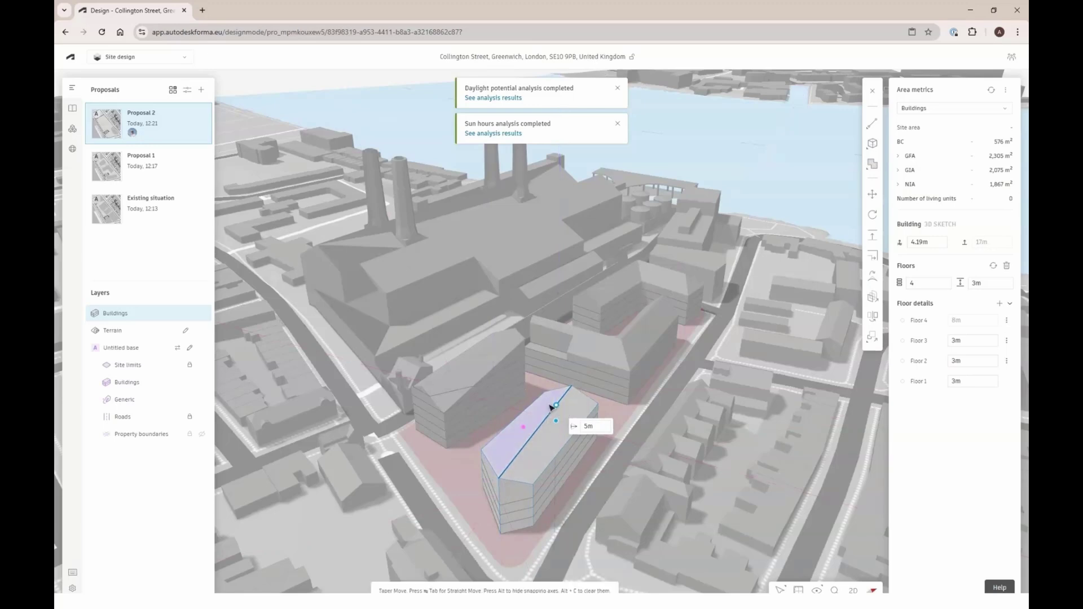
Taper the building's front wall by 7.26 m, then dismiss the daylight and sun hours notices
left_click(522, 510)
left_click_drag(515, 494, 515, 485)
left_click(410, 463)
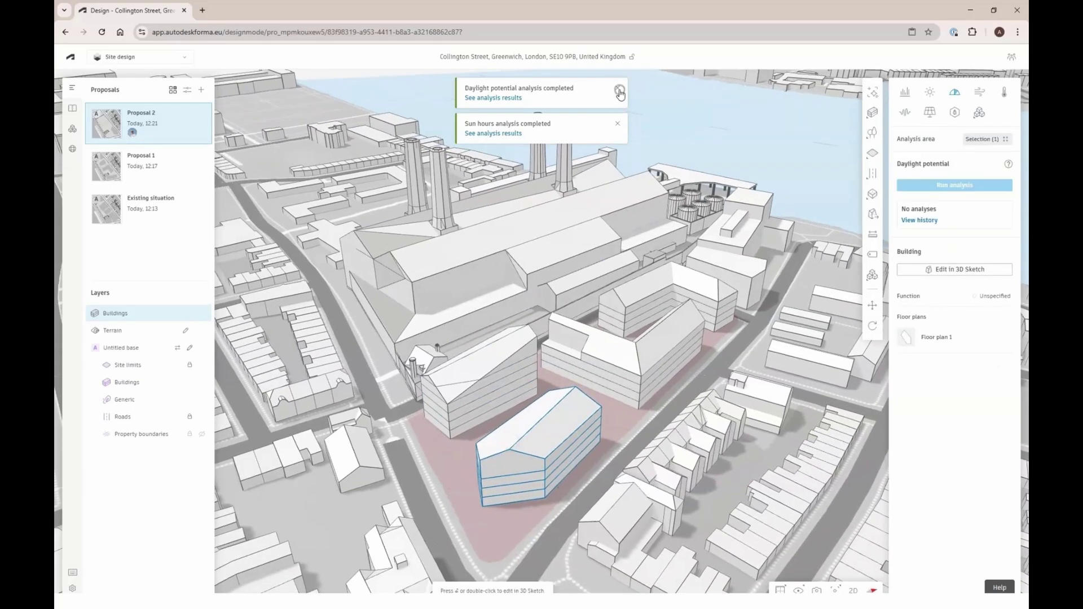
left_click(616, 88)
left_click(617, 88)
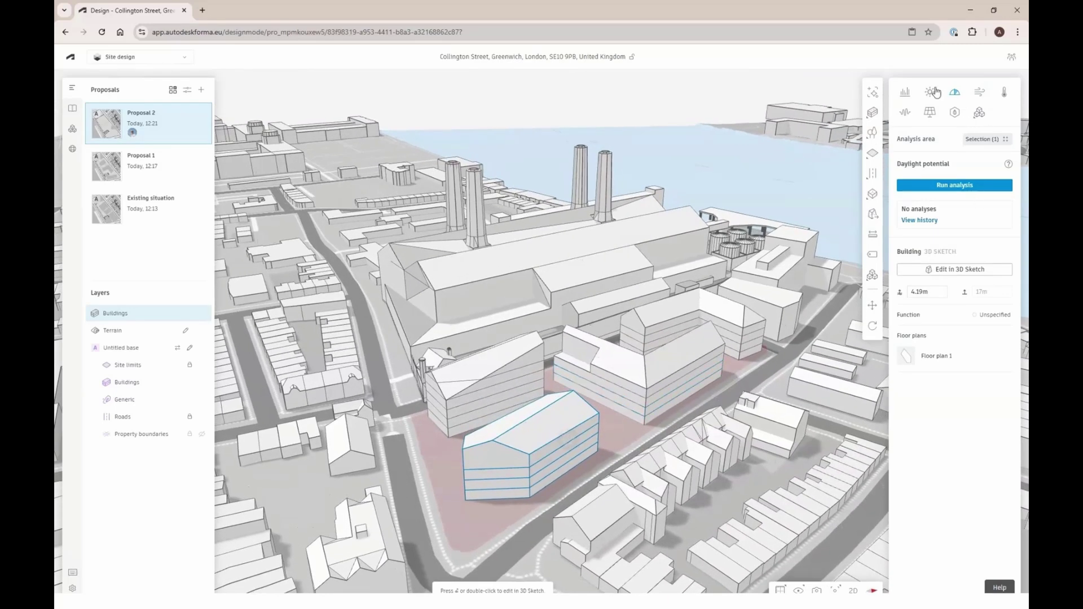
Run the sun hours analysis on Proposal 2, then orbit the view to show more of the river
left_click(936, 187)
left_click(928, 92)
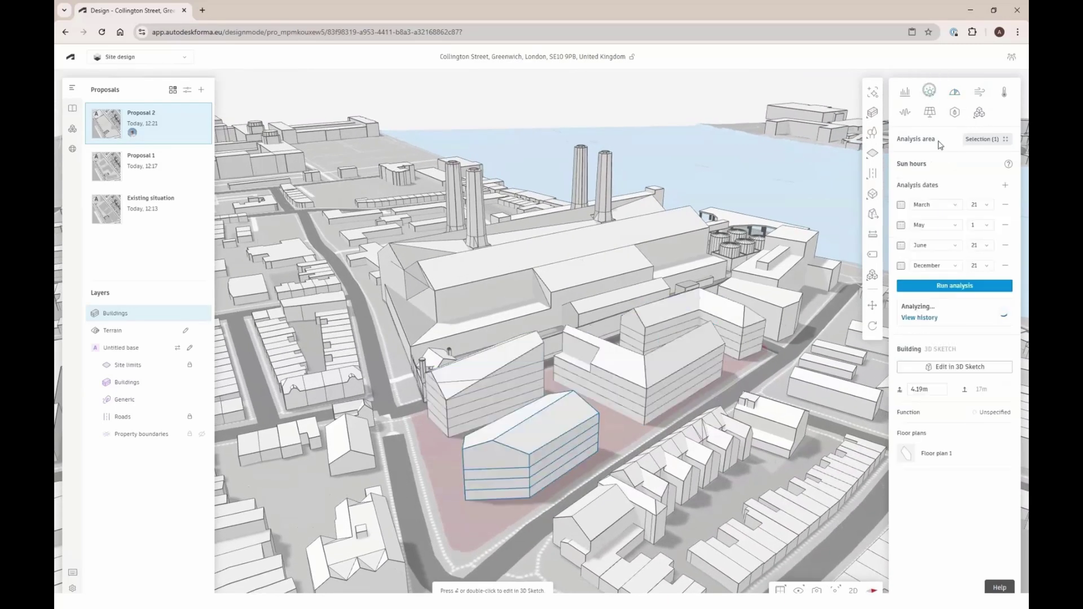
right_click(952, 283)
left_click(964, 290)
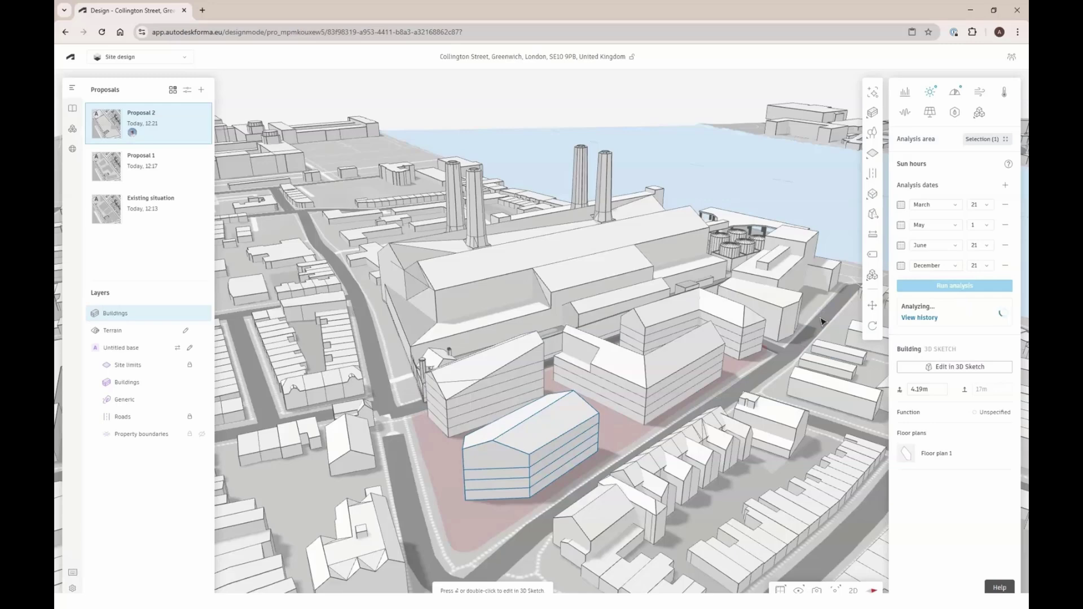
right_click_drag(576, 383, 767, 517)
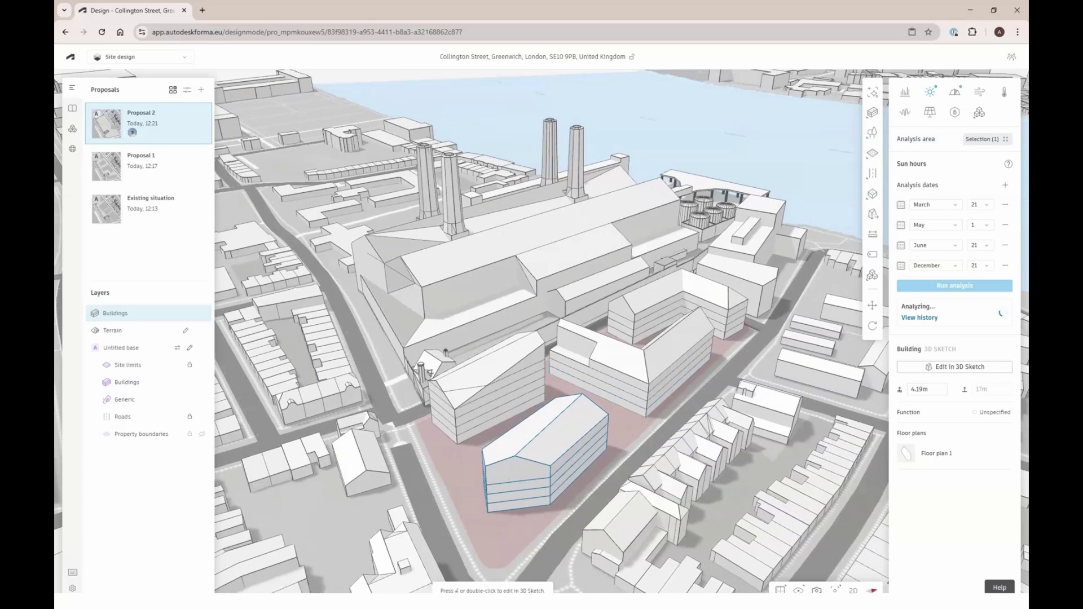
Save the current 3D camera as 'Overview', then switch to a 2D plan view framing the site
left_click(816, 590)
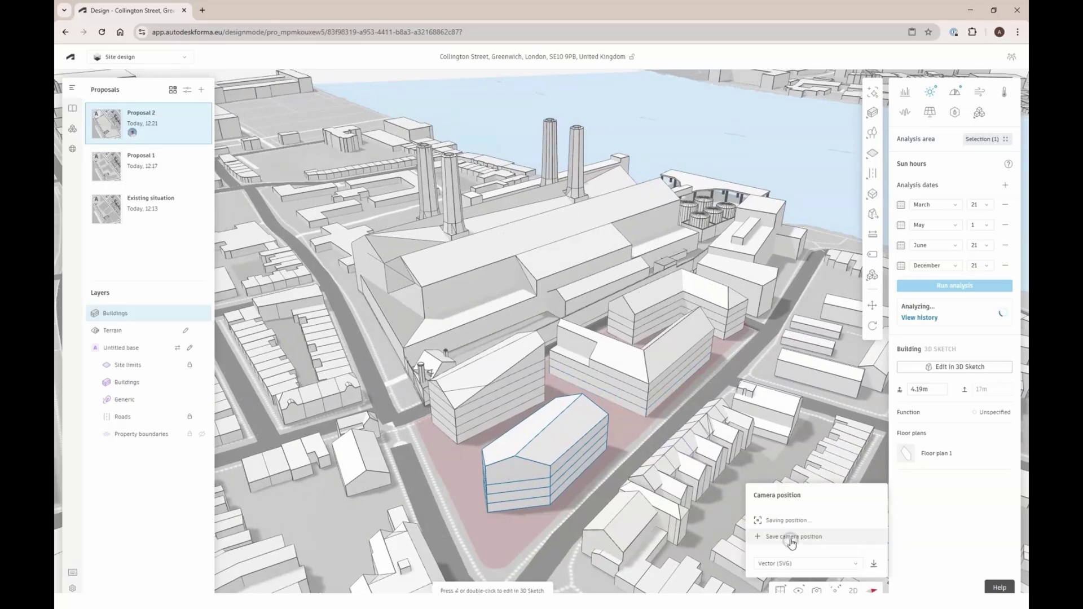
type("Overv")
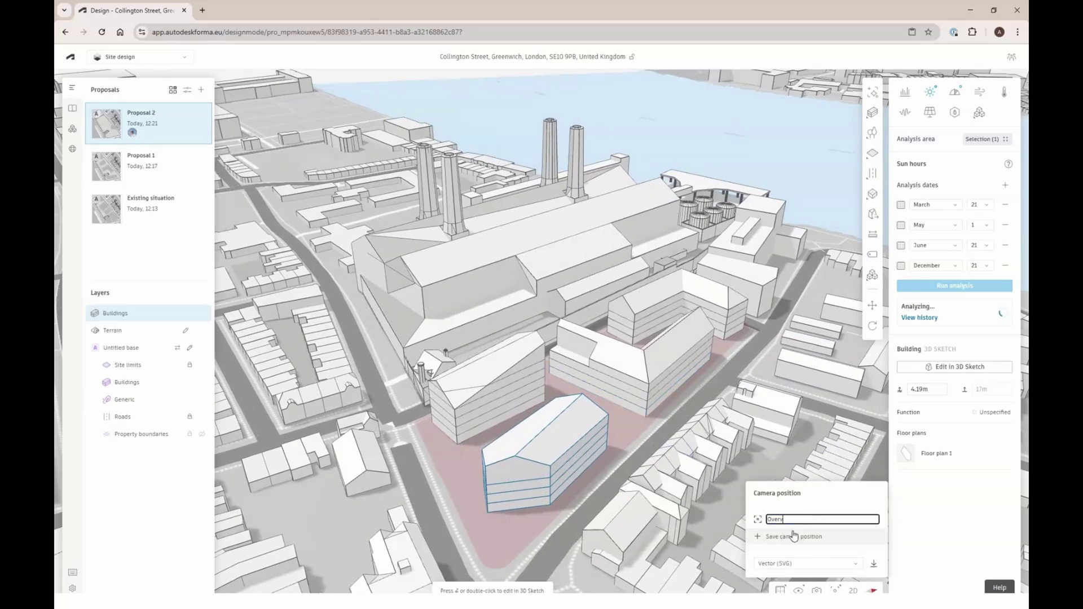
key("Return")
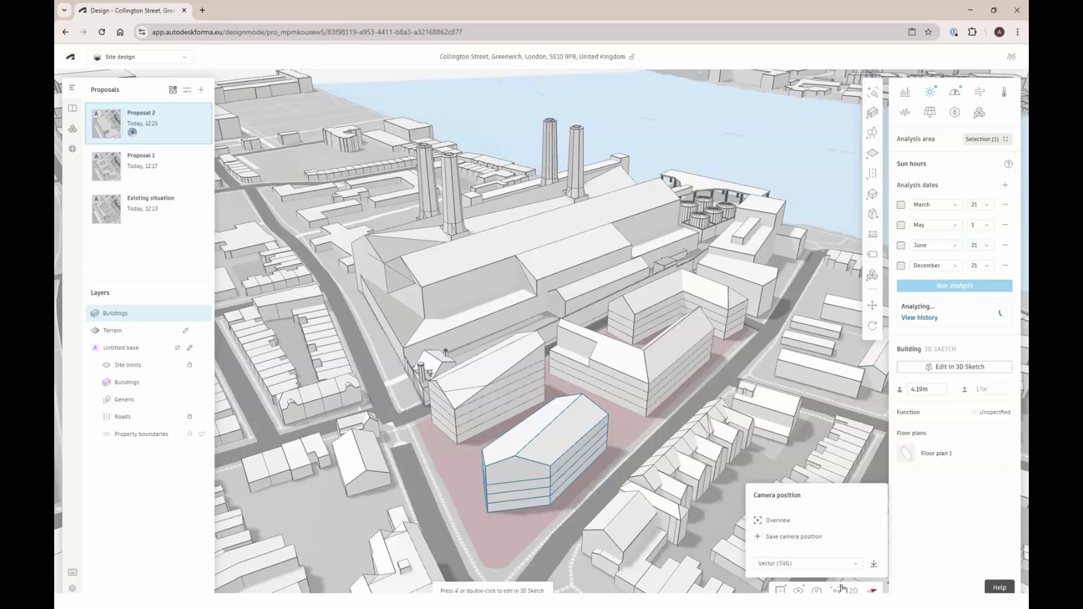
left_click(843, 590)
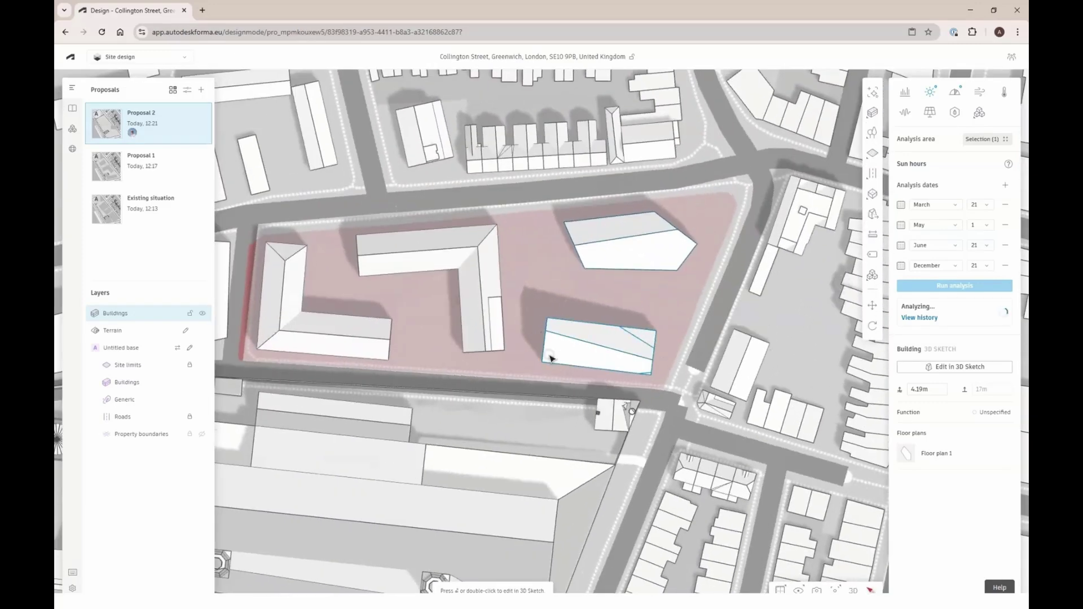
left_click_drag(552, 367, 602, 370)
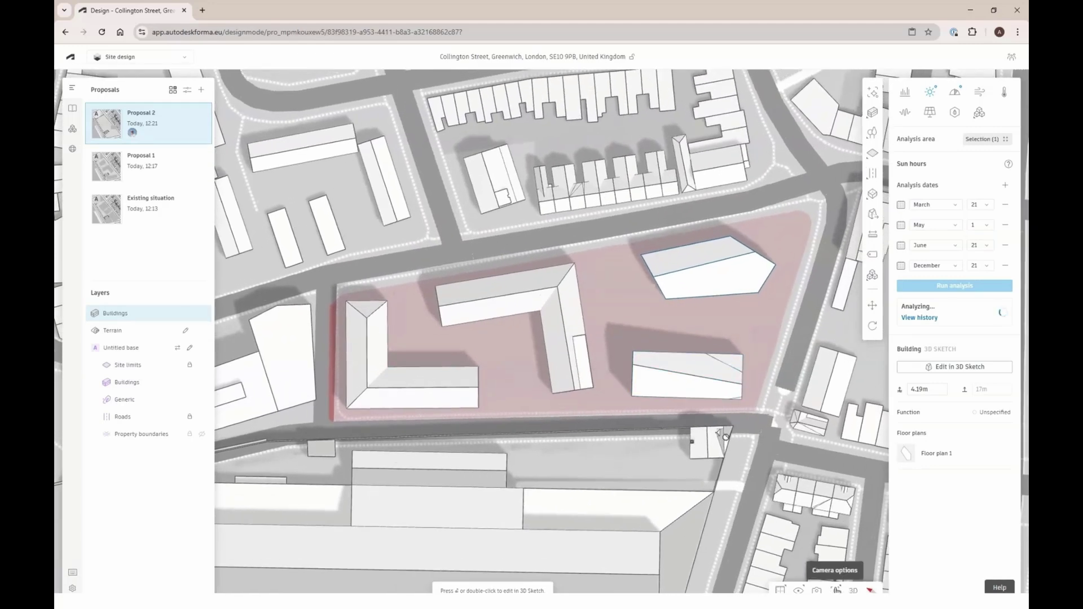
Save the plan view as camera position 'Top view' and return to 3D
left_click(836, 590)
right_click(836, 590)
key("Escape")
left_click(816, 590)
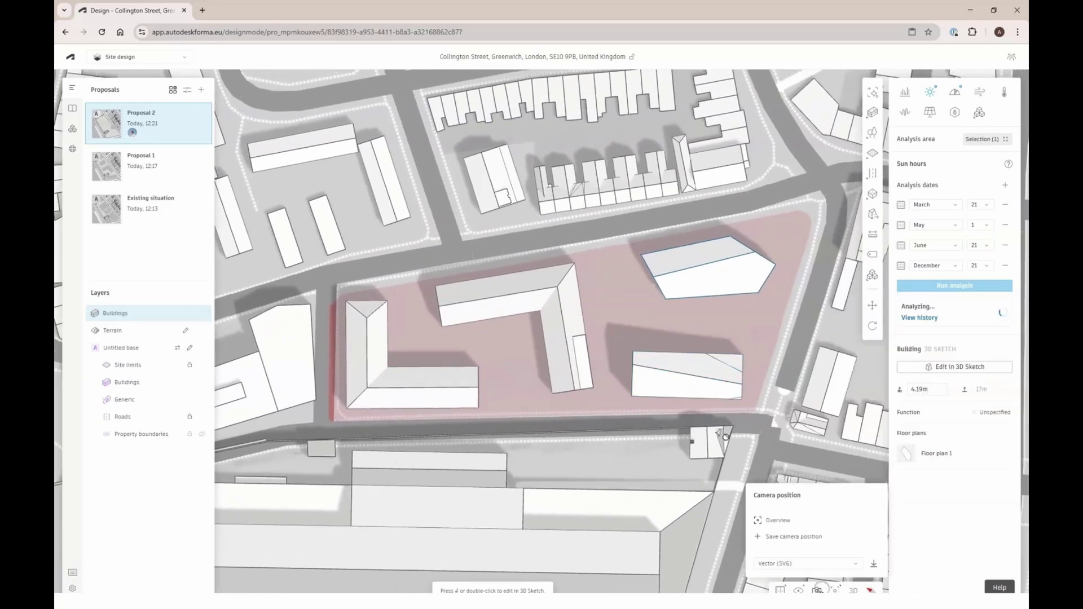
left_click(792, 537)
type("Top view")
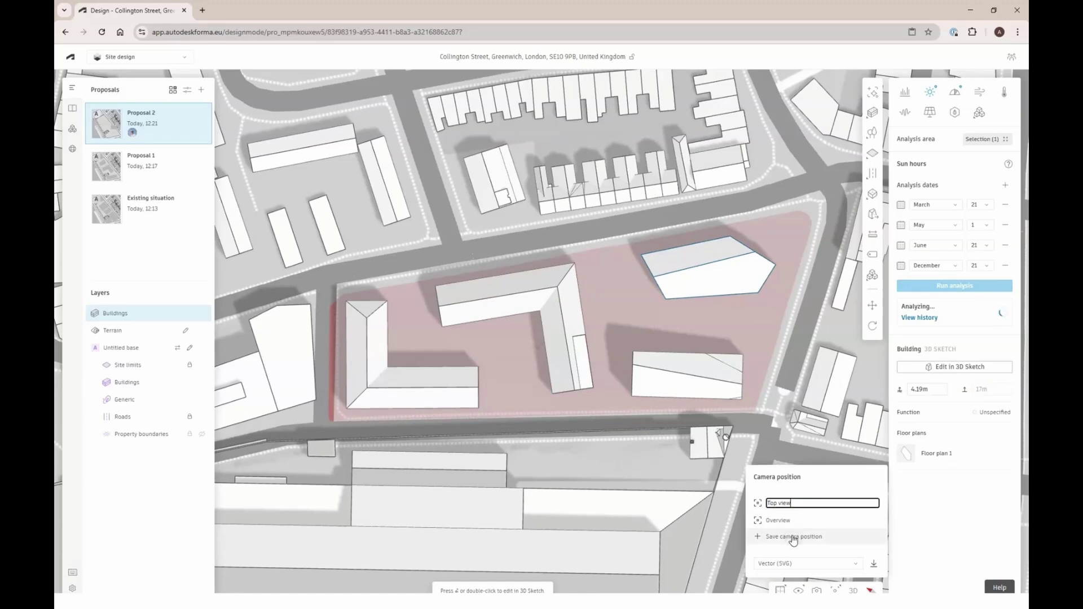
key("Return")
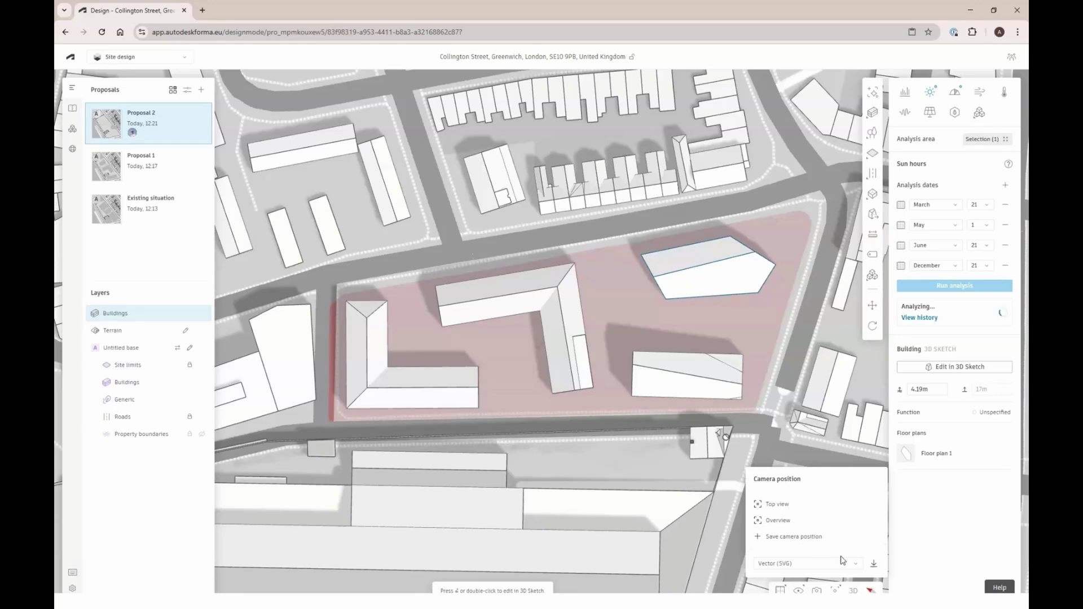
left_click(853, 590)
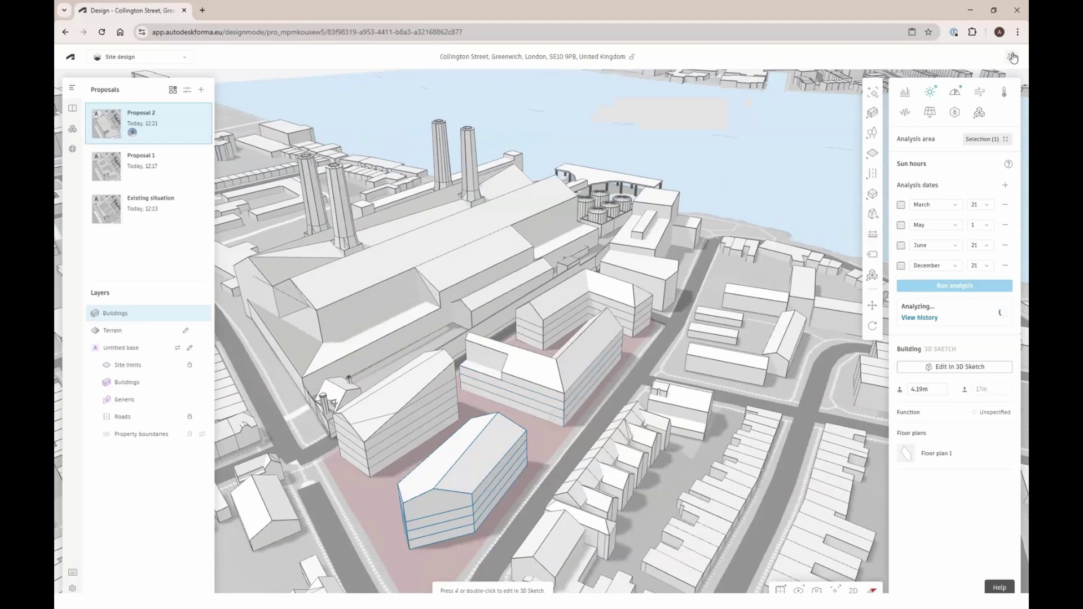
From the project members list, start an invitation and add the colleague's e-mail as invitee
left_click(1011, 56)
left_click(1010, 83)
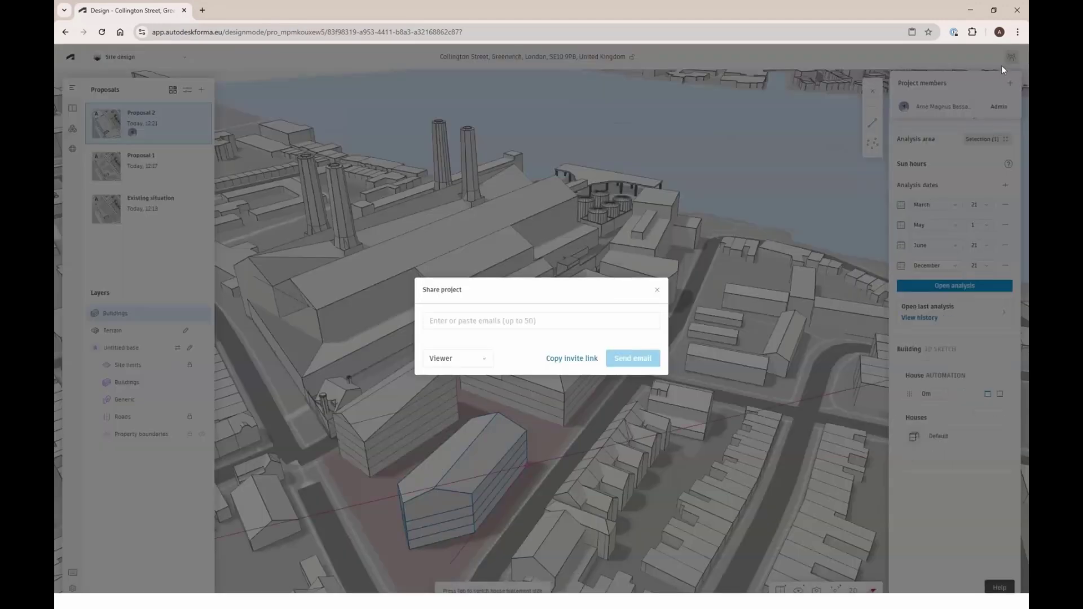
left_click(570, 319)
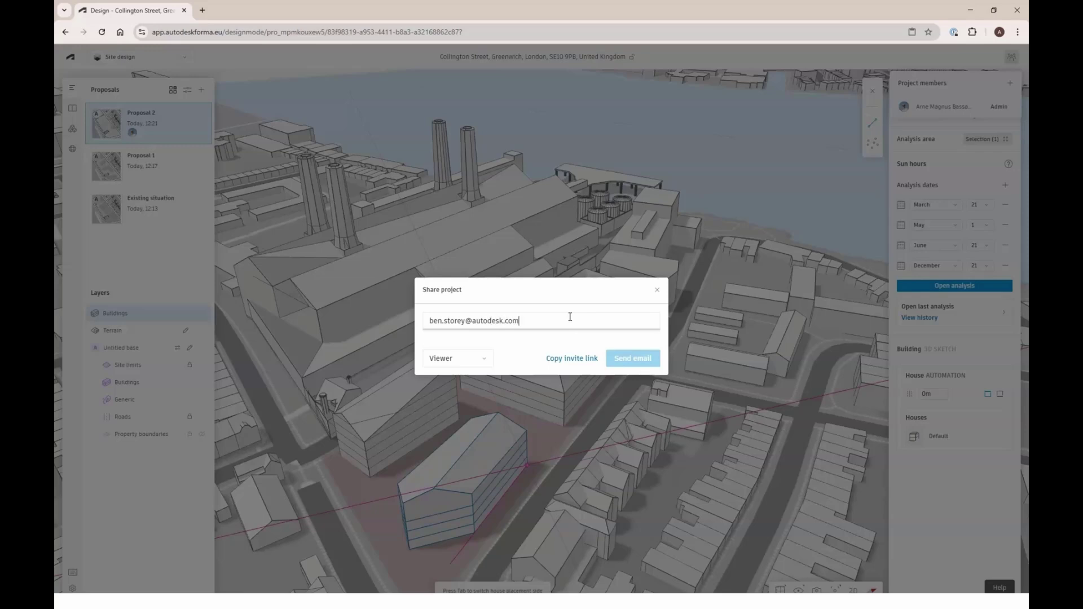
key("Return")
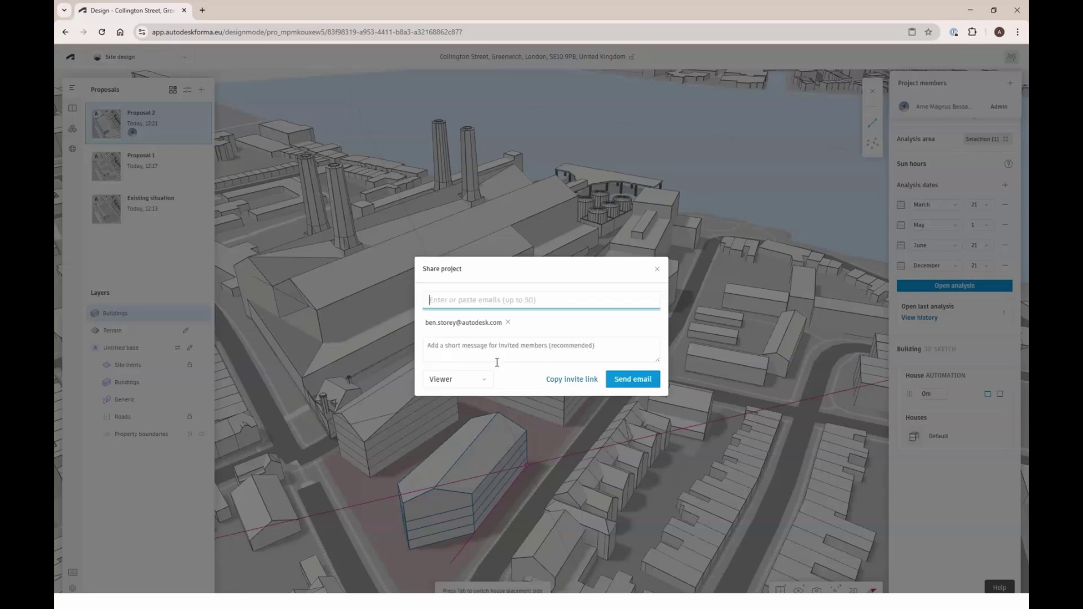
Give the invitee the Collaborator role, add the message 'Here is the project yuou', and send
left_click(473, 378)
left_click(460, 416)
left_click(492, 352)
type("Here is t")
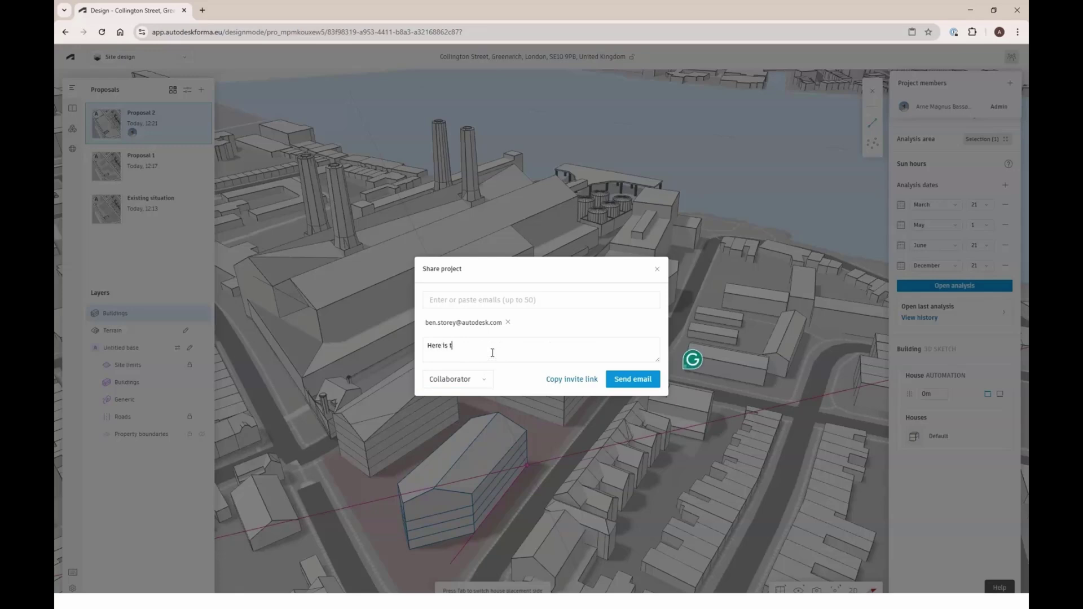
type("he project yuou asked me to create")
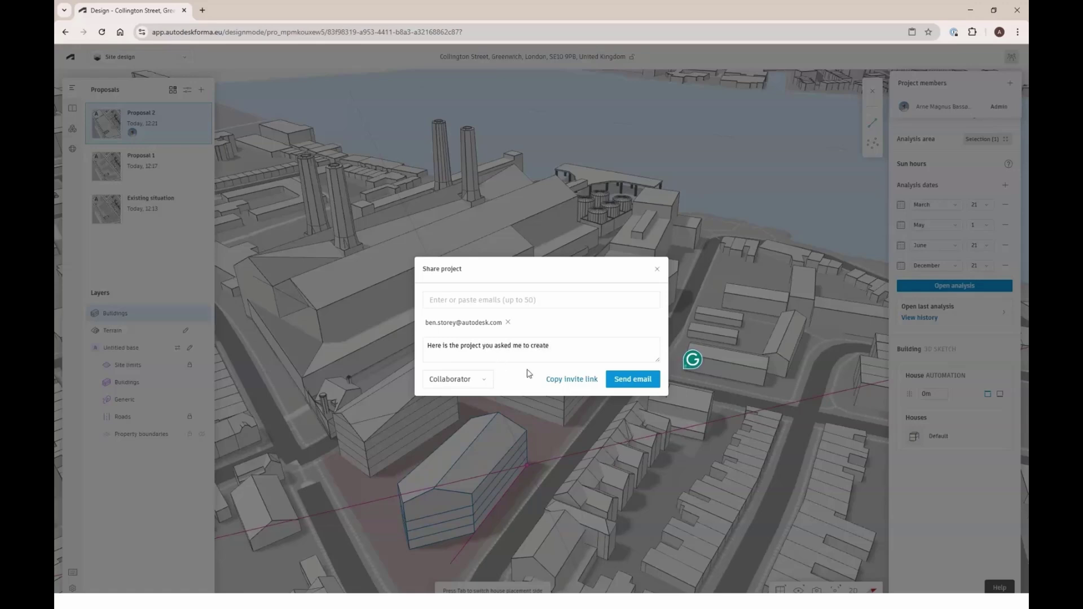
left_click(623, 381)
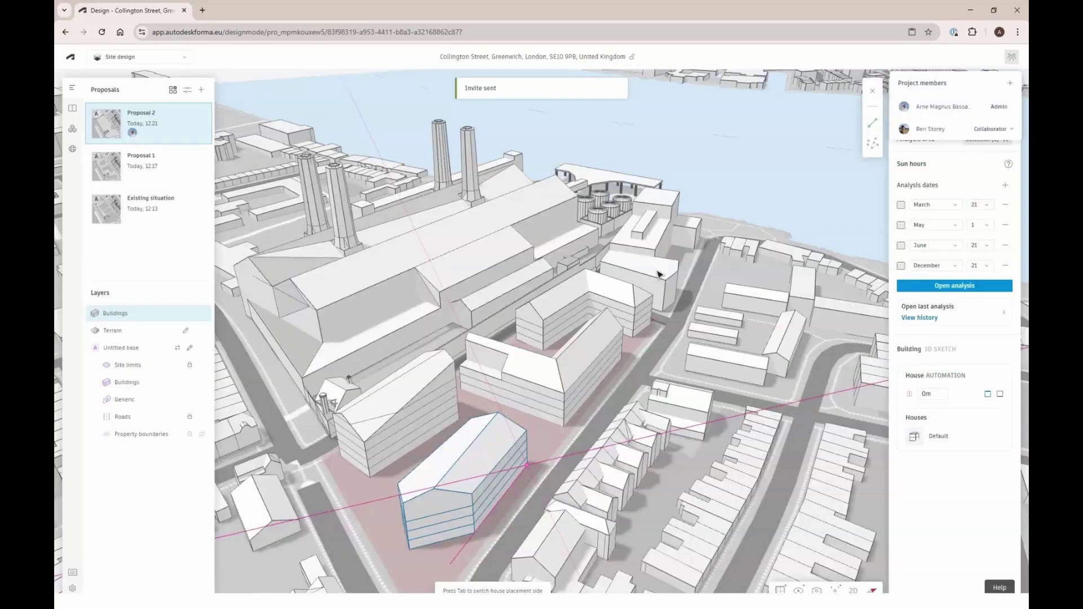
left_click(173, 90)
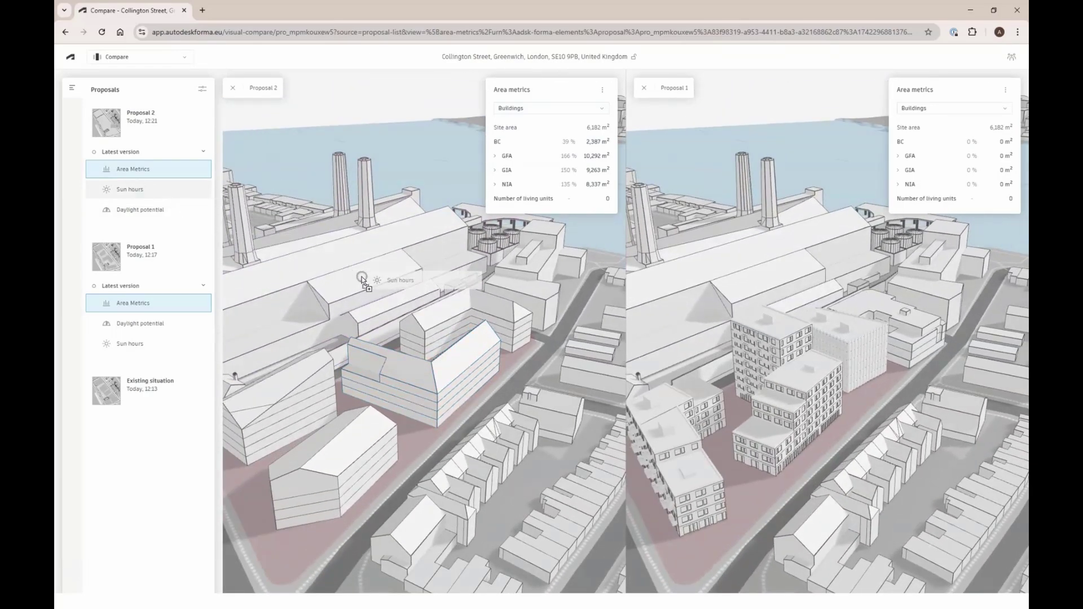
Show the Sun hours results under both Proposal 2 and Proposal 1 in Compare
left_click(138, 190)
left_click(131, 343)
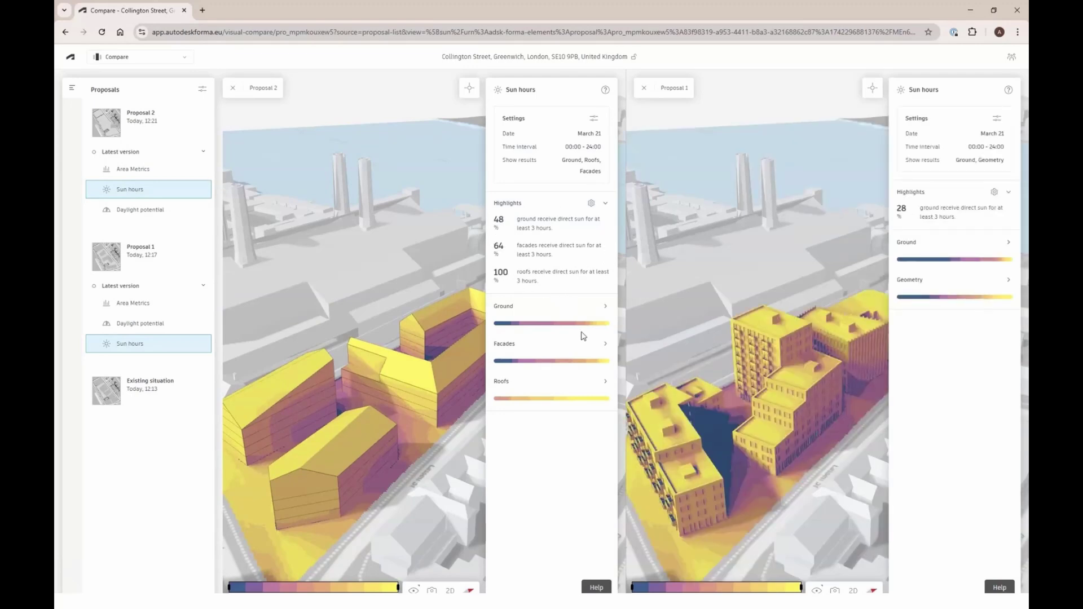
Switch both comparison views to the saved Top view and collapse both Sun hours panels
right_click_drag(447, 380, 556, 407)
left_click(431, 591)
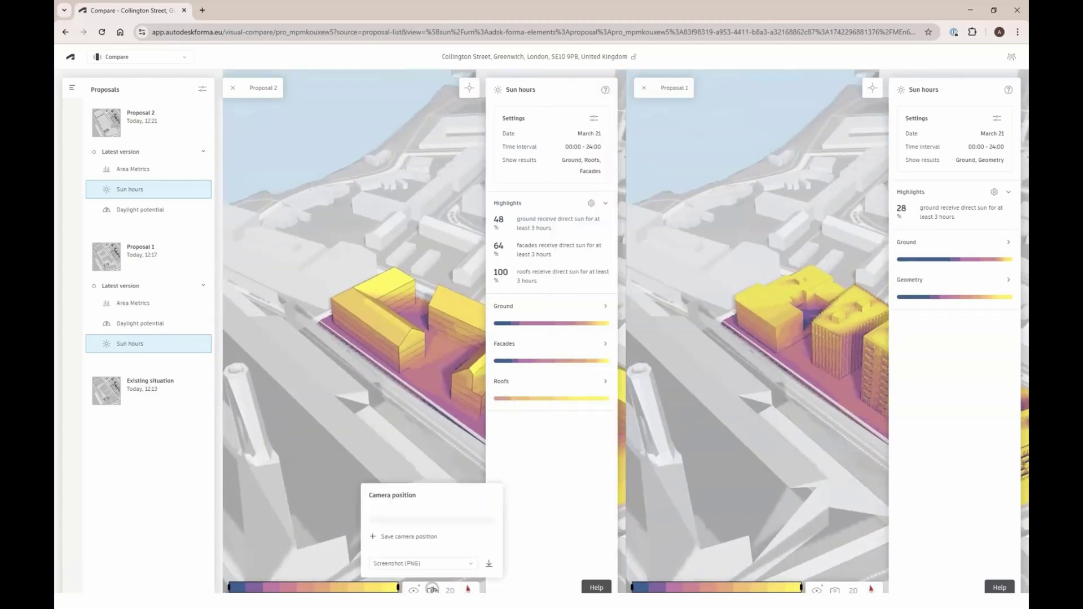
left_click(408, 511)
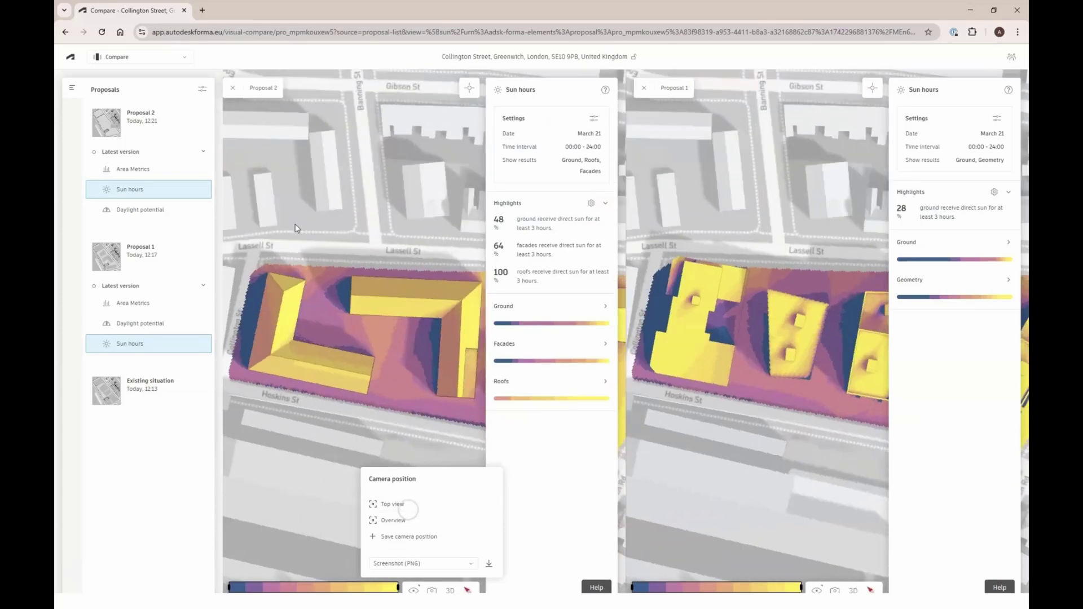
scroll(316, 273, "down", 5)
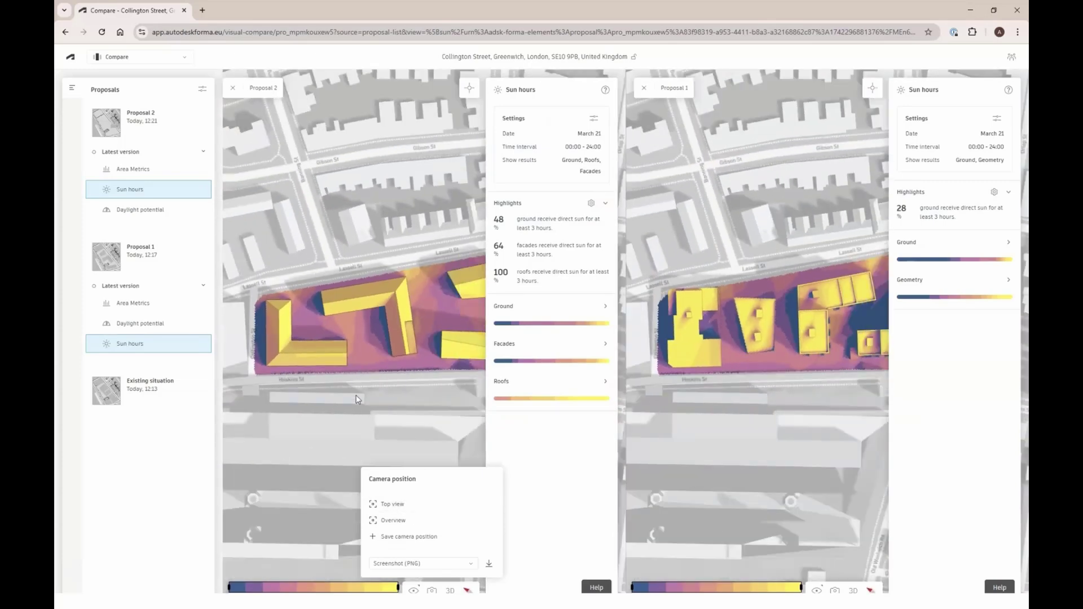
left_click(487, 338)
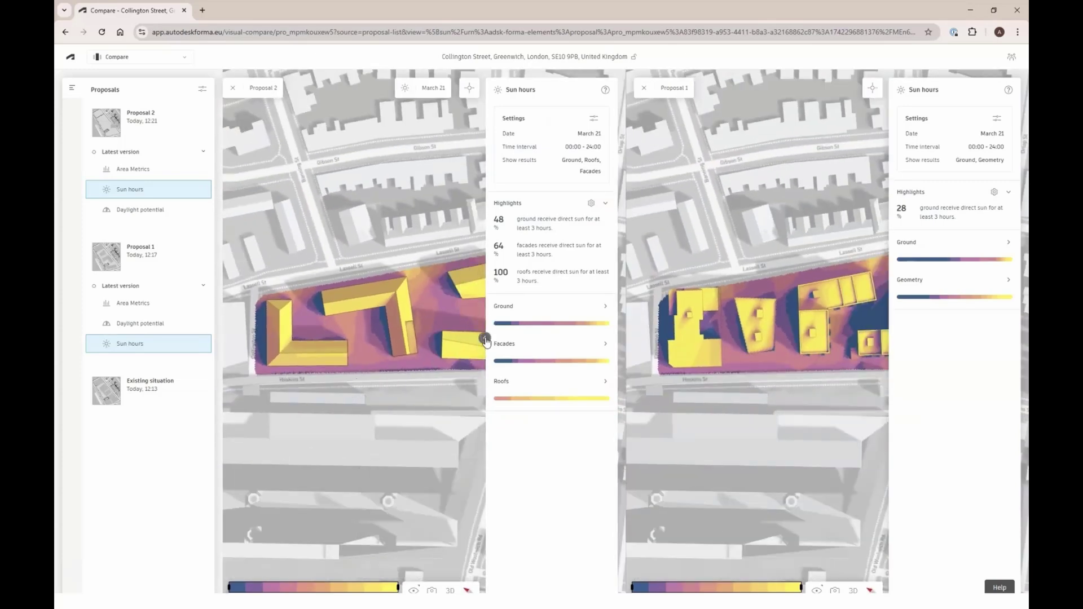
left_click(889, 339)
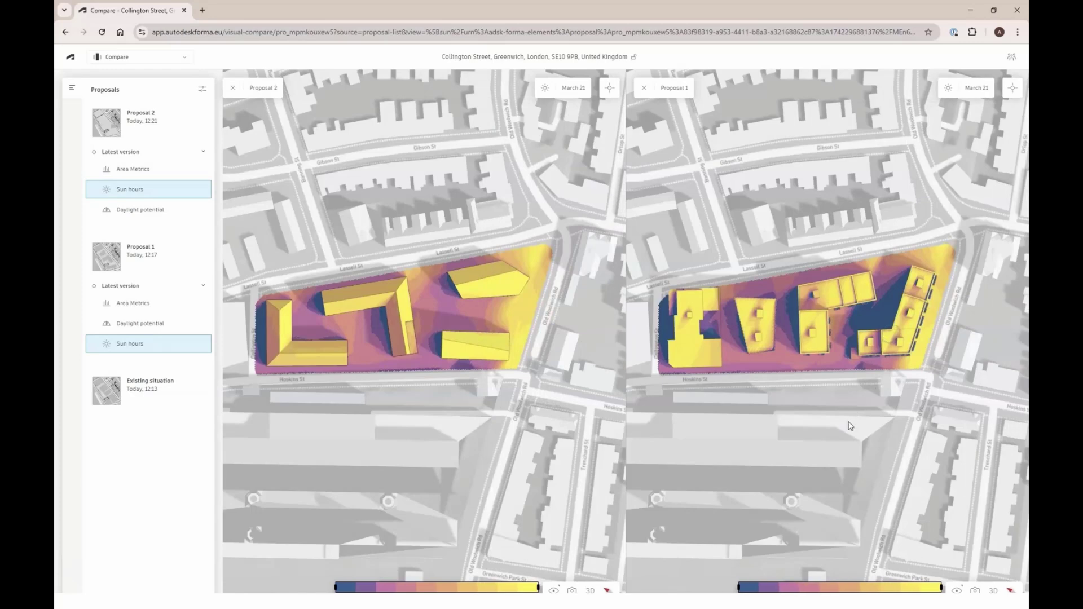
Slide the sun-hours legend maximum lower for both Proposal 1 and Proposal 2
left_click_drag(937, 586, 820, 584)
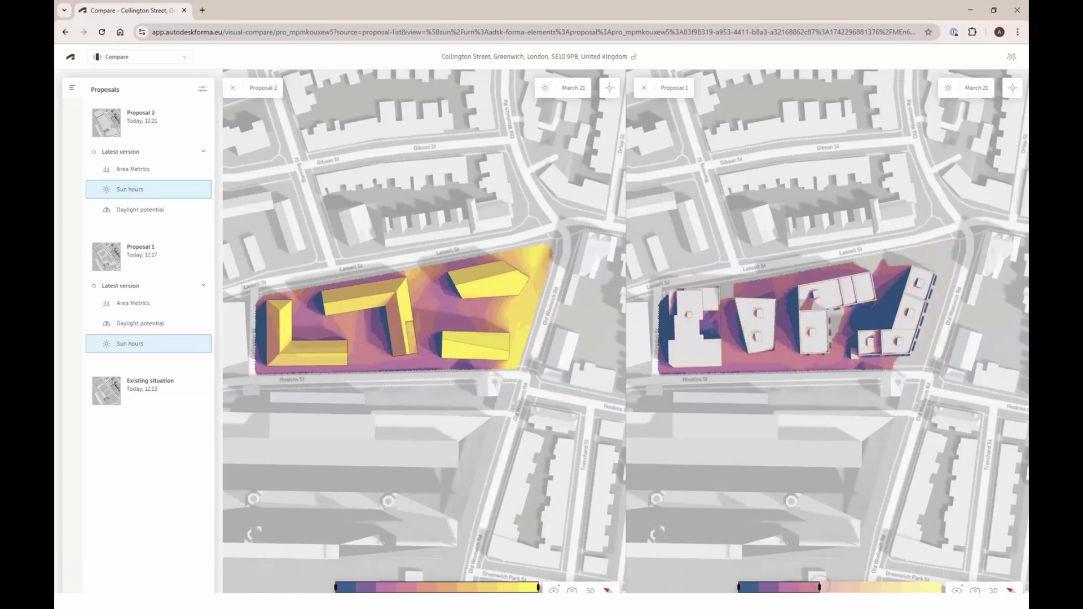
left_click_drag(535, 585, 453, 586)
left_click_drag(438, 585, 423, 586)
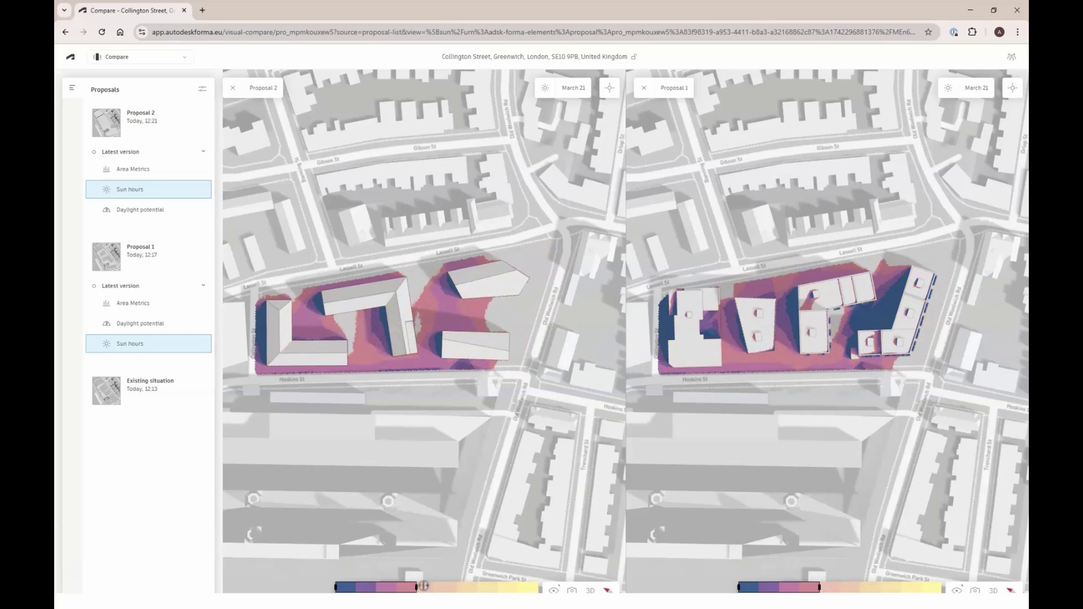
scroll(370, 320, "up", 3)
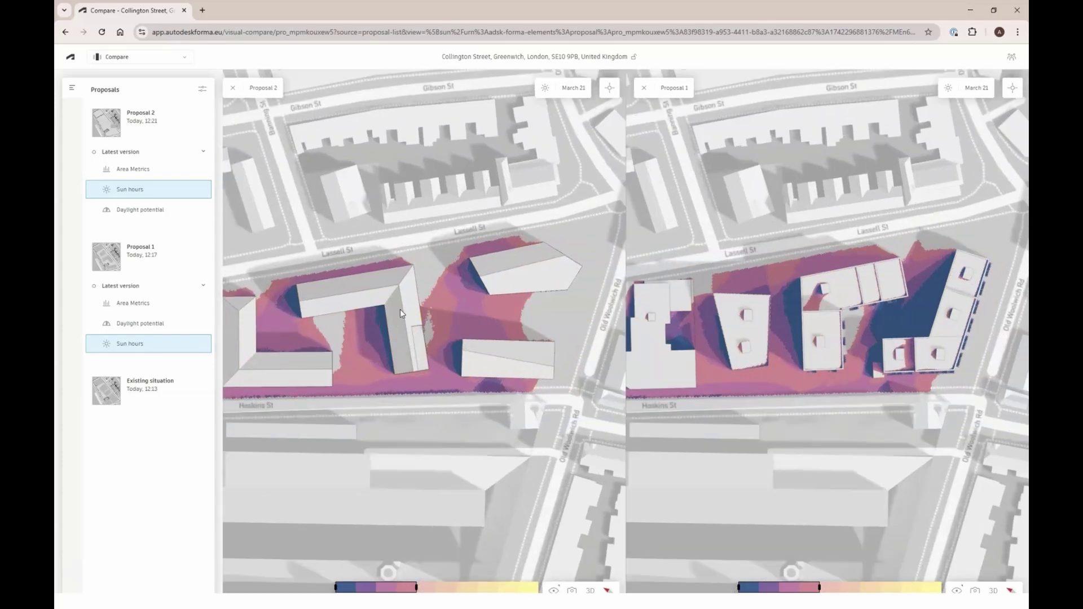
Turn on the sun-hour probe and pin readings at three points on the site
left_click(609, 88)
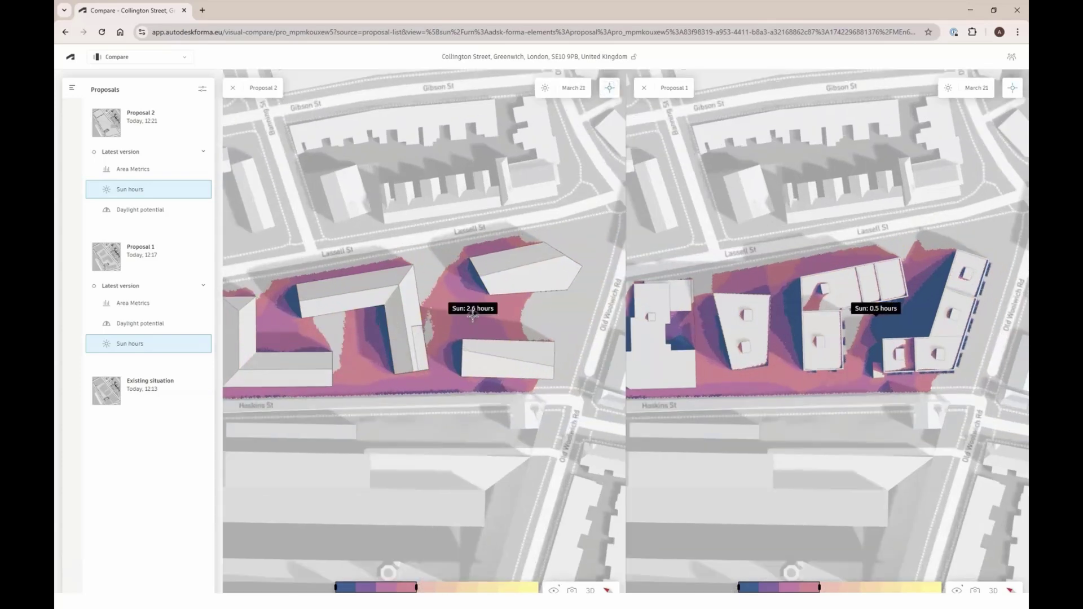
left_click(720, 376)
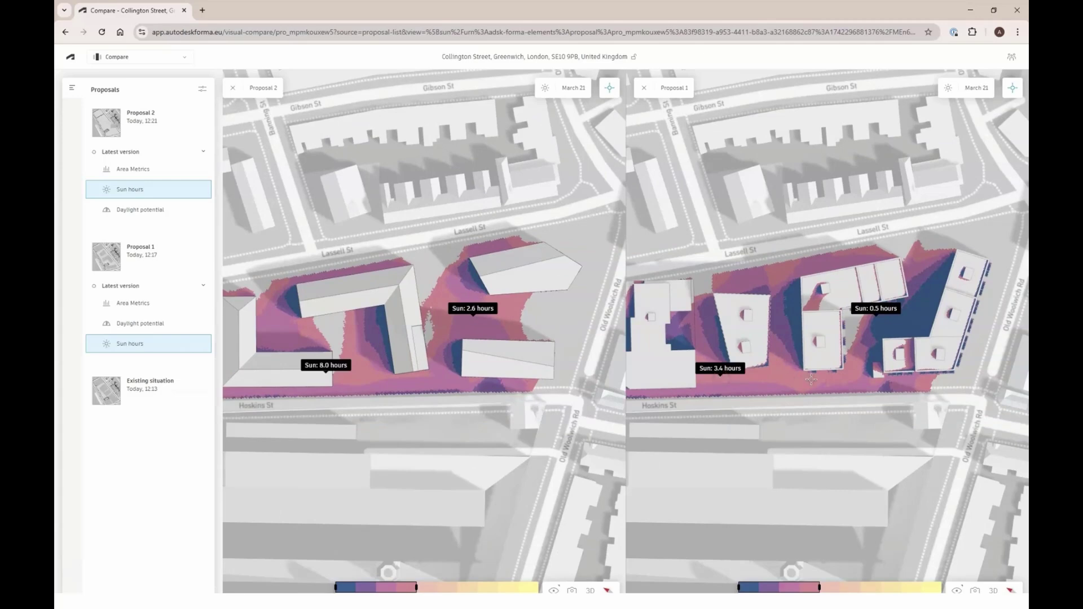
left_click(790, 296)
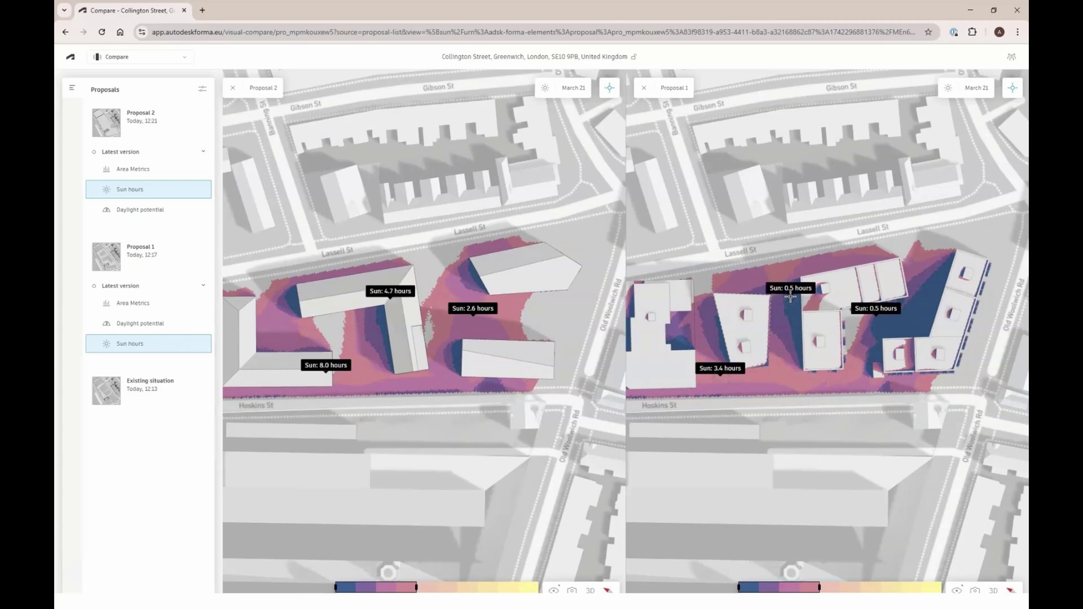
left_click(922, 306)
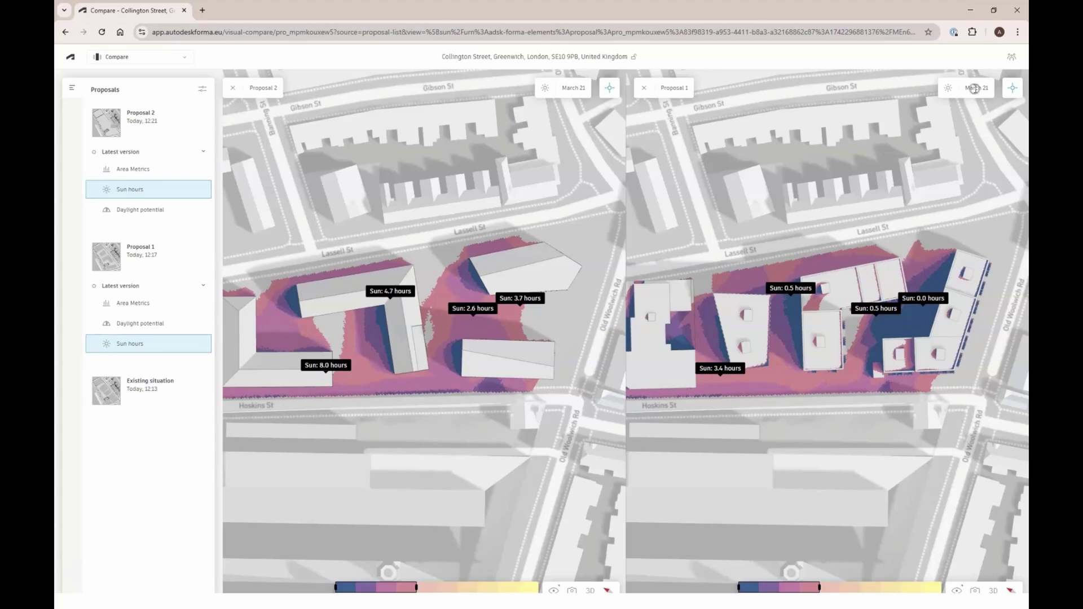
left_click(1013, 337)
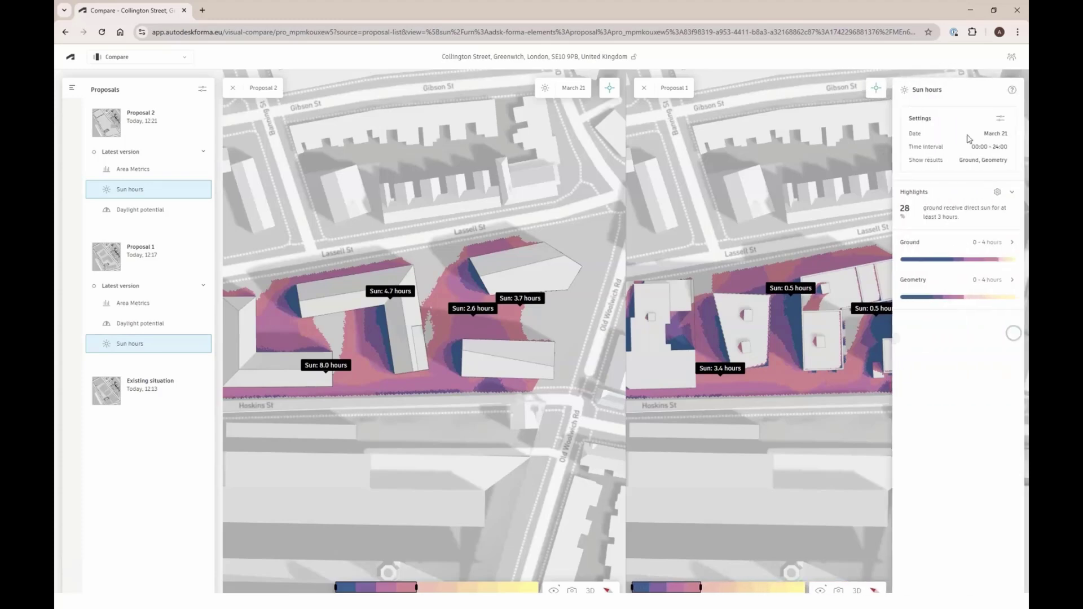
left_click(996, 121)
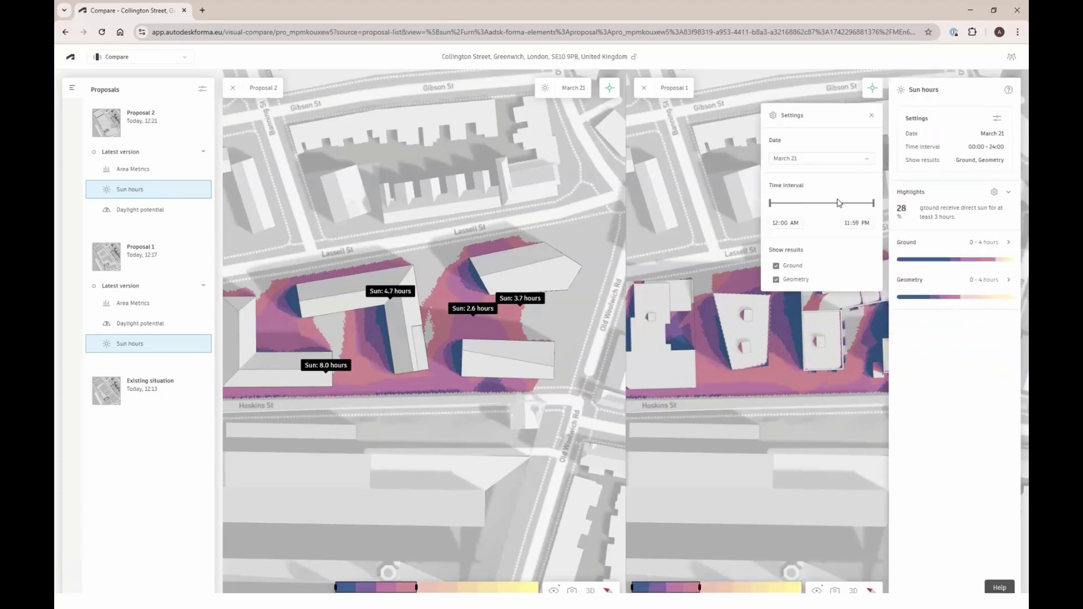
Change the sun hours analysis date to May 1 for Proposal 1, then for Proposal 2
left_click(820, 159)
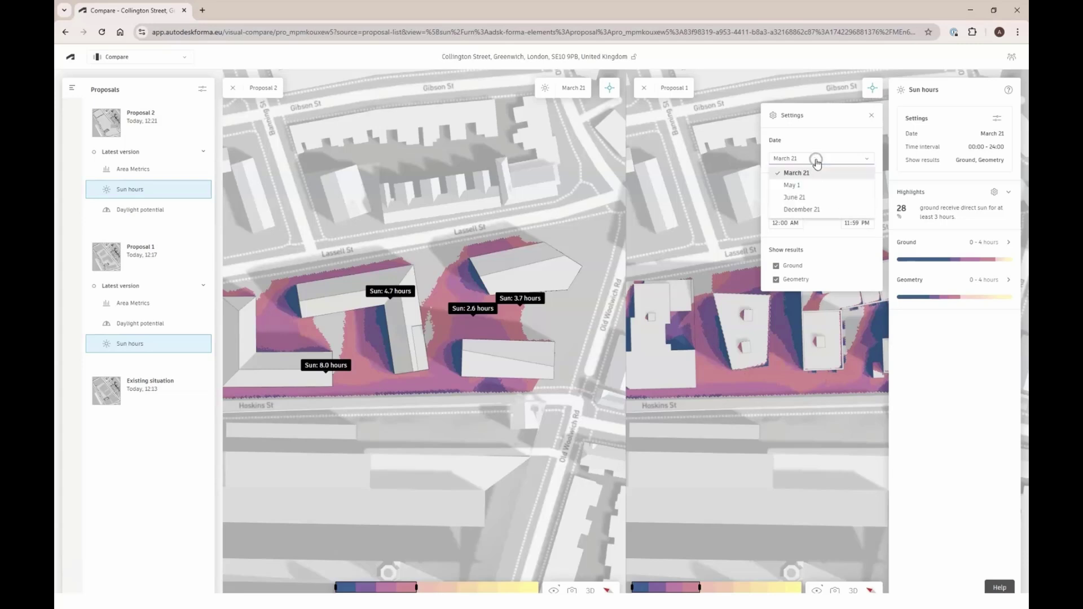
left_click(814, 186)
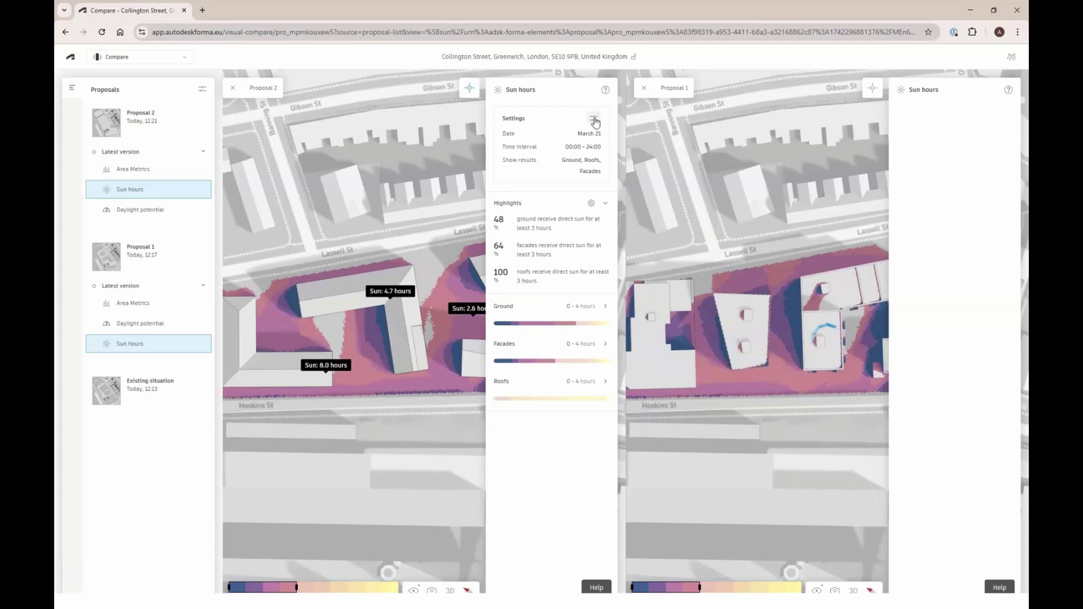
left_click(594, 120)
left_click(416, 160)
left_click(411, 188)
left_click(352, 262)
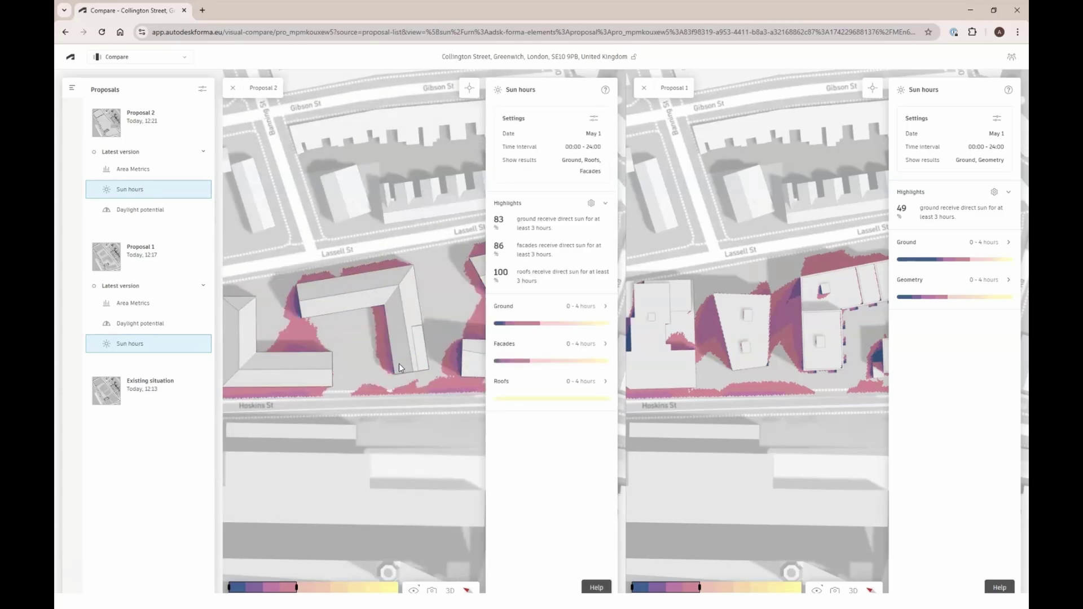
left_click(150, 56)
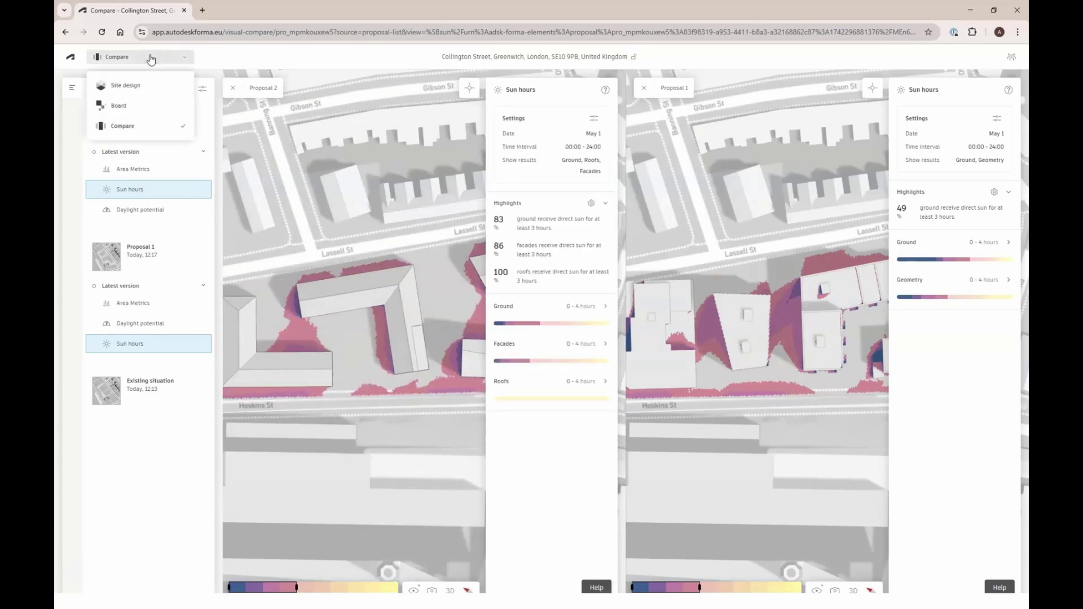
Switch to the Board workspace and place a 16:9 frame below the Introduction Frame
left_click(133, 106)
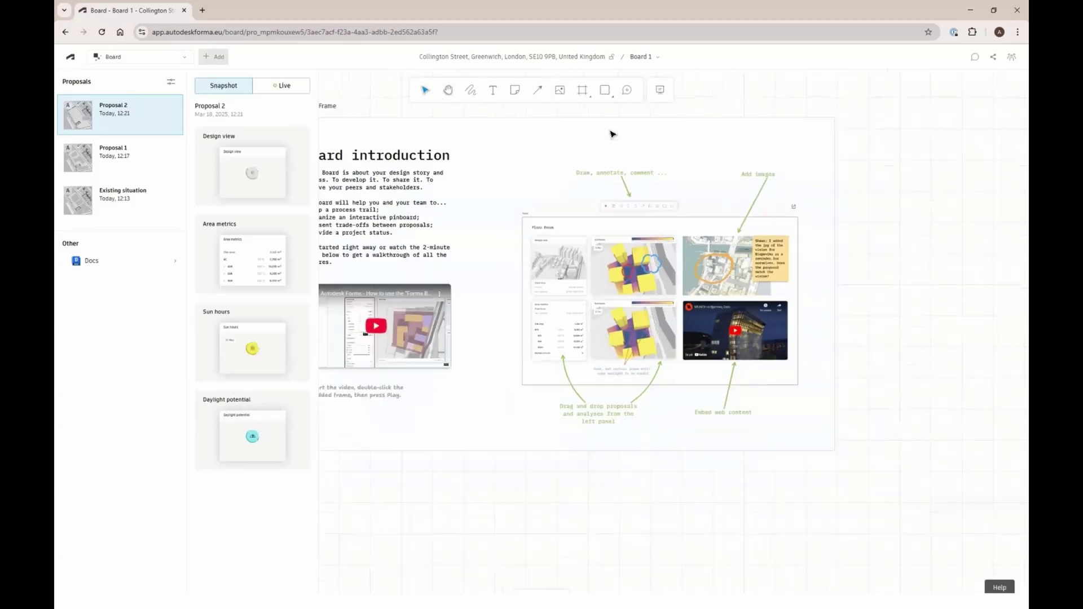
left_click(586, 99)
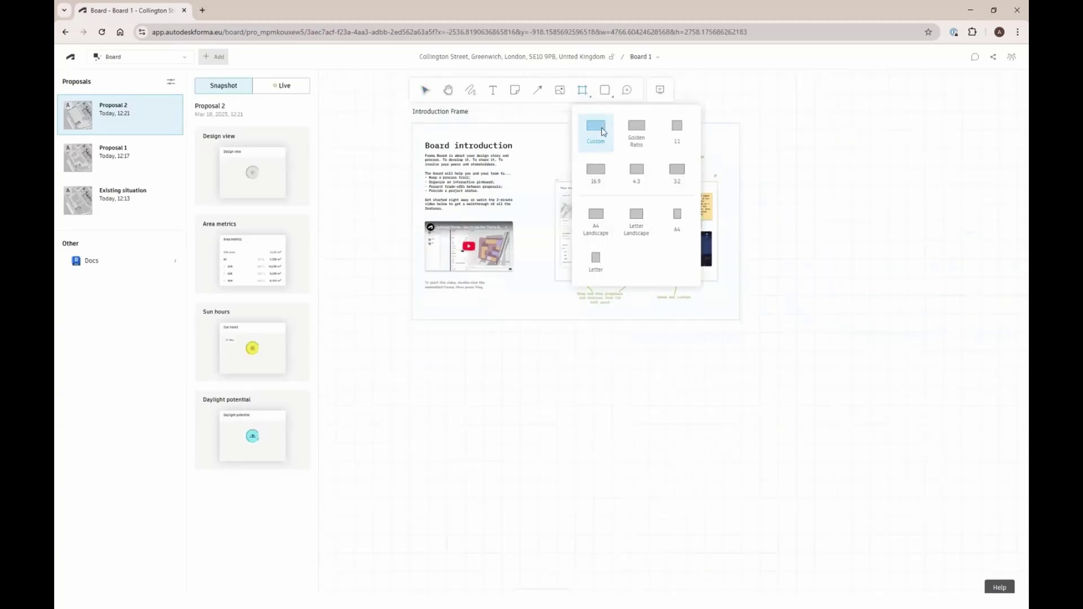
left_click(606, 178)
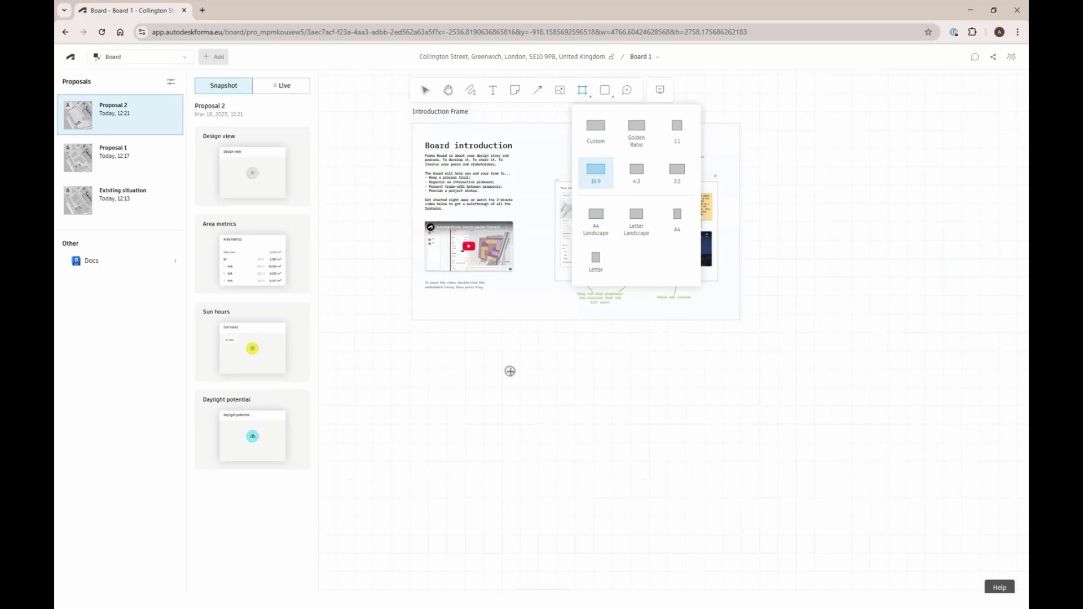
left_click(510, 370)
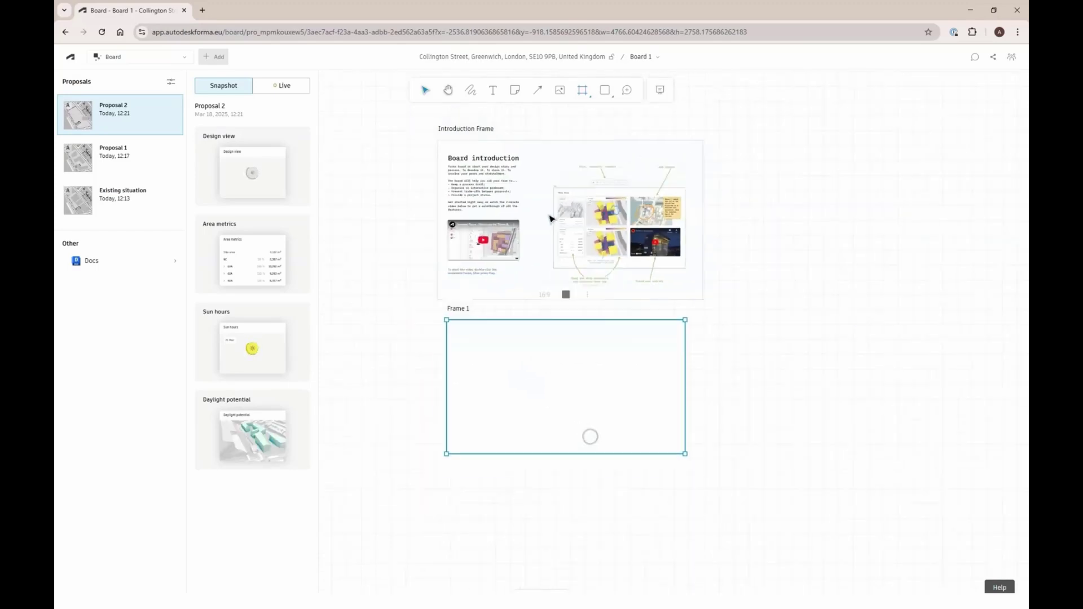
Duplicate Frame 1 as Frame 1 Copy directly beneath it
left_click_drag(570, 368, 575, 488, "alt")
left_click(763, 459)
scroll(551, 536, "up", 2)
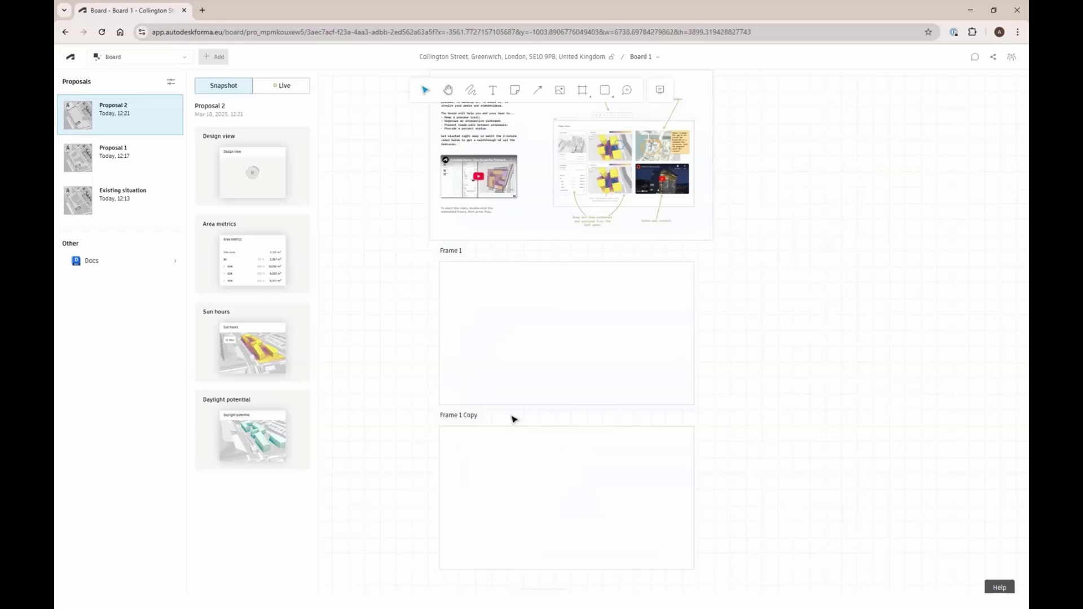
Drag Proposal 1's Design view, Area metrics, Daylight potential and Sun hours cards into Frame 1
left_click(145, 151)
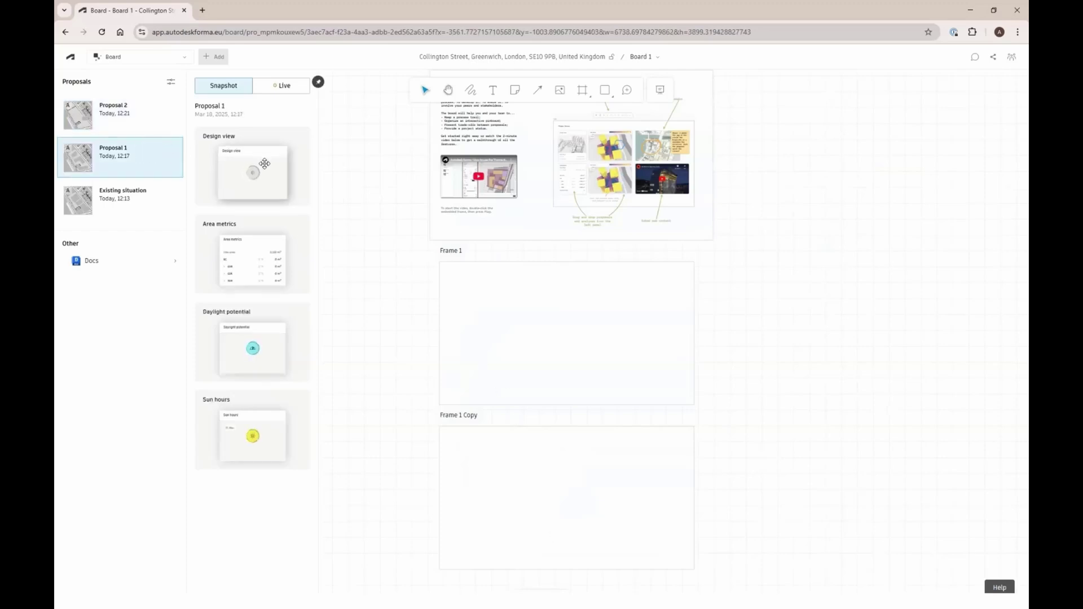
left_click_drag(437, 284, 491, 295)
left_click_drag(237, 244, 488, 335)
left_click_drag(253, 344, 572, 296)
left_click_drag(253, 428, 615, 304)
left_click_drag(483, 351, 466, 359)
Drag Proposal 2's Design view, Area metrics, Sun hours and Daylight potential cards into Frame 1 Copy
left_click(119, 111)
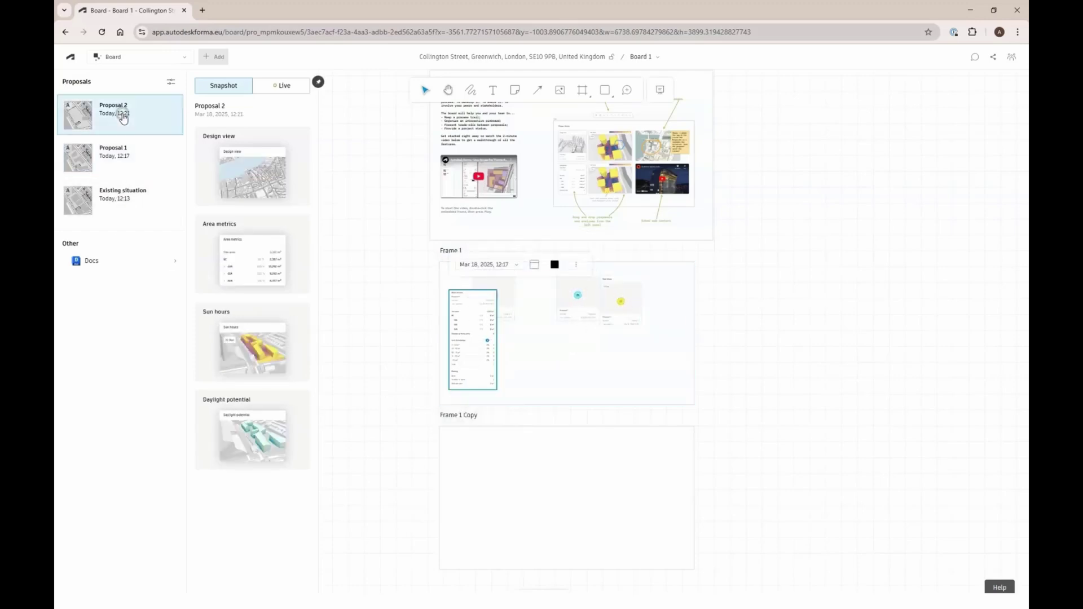
left_click_drag(256, 194, 483, 447)
left_click_drag(253, 260, 500, 486)
left_click_drag(243, 344, 598, 474)
left_click_drag(252, 437, 562, 471)
scroll(555, 136, "down", 2)
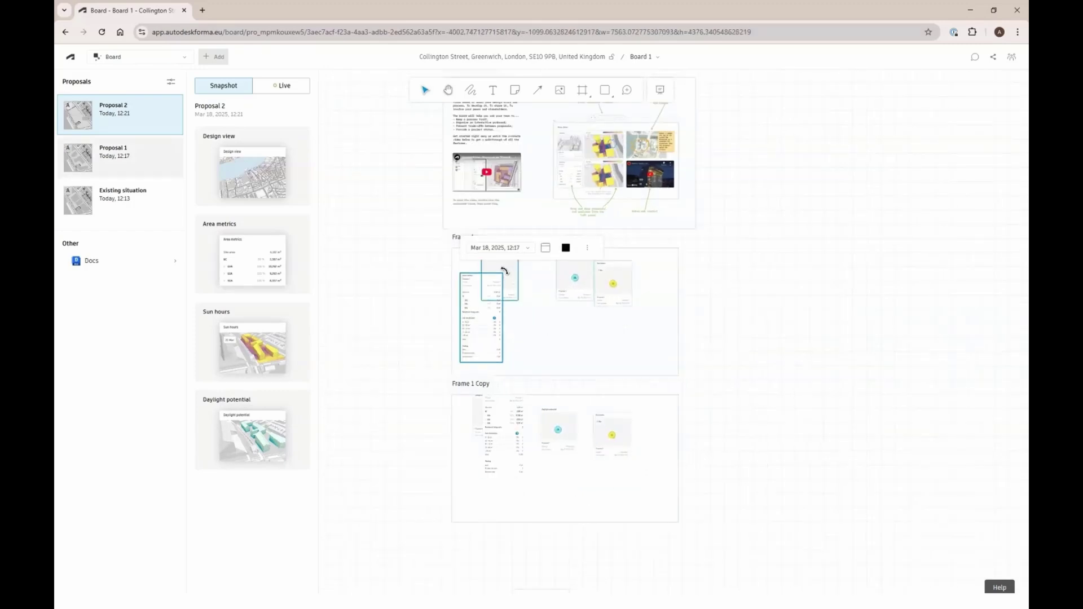
Select the Design view, Daylight potential and Sun hours cards in both frames
left_click(507, 269)
left_click(574, 276, "shift")
left_click(615, 269, "shift")
left_click(616, 430, "shift")
left_click(563, 428, "shift")
left_click(503, 399, "shift")
scroll(478, 417, "up", 5)
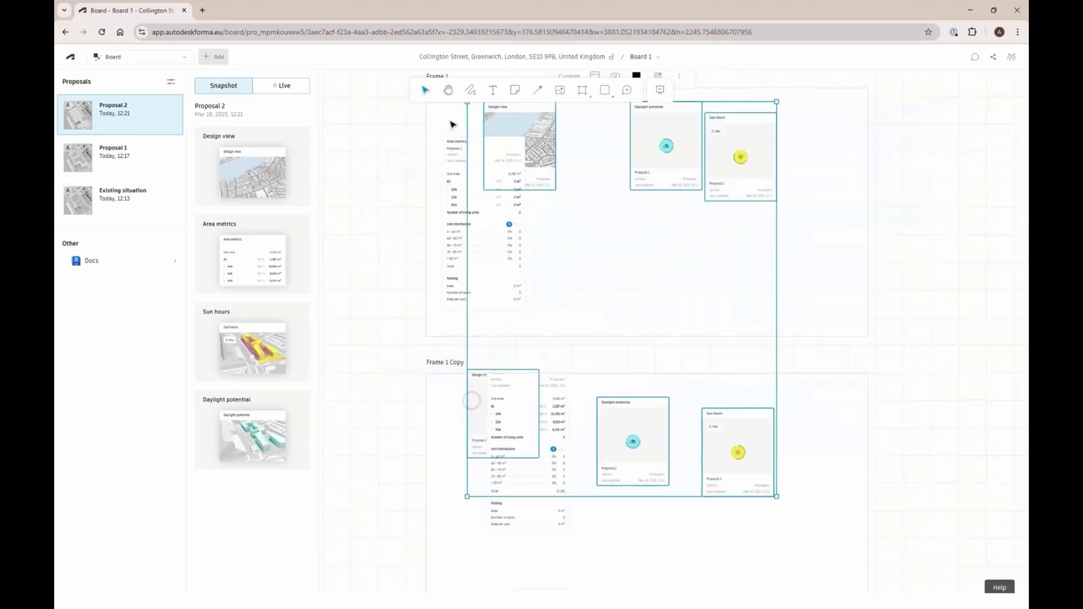
Hide the version and last-updated lines on the selected cards and make them 16:9
scroll(555, 443, "down", 2)
left_click(583, 143)
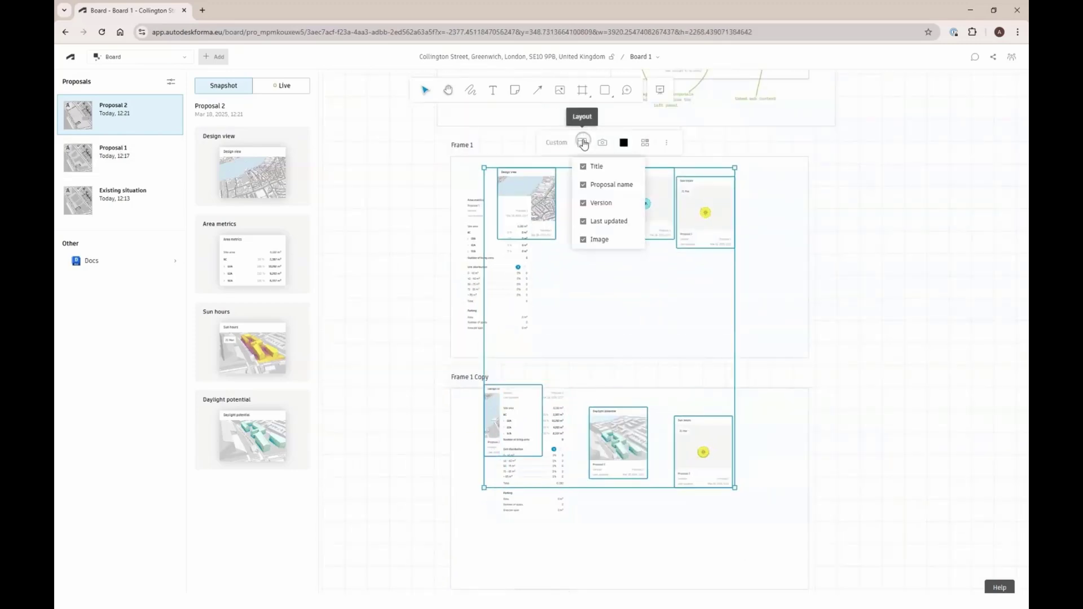
left_click(584, 222)
left_click(584, 203)
left_click(553, 146)
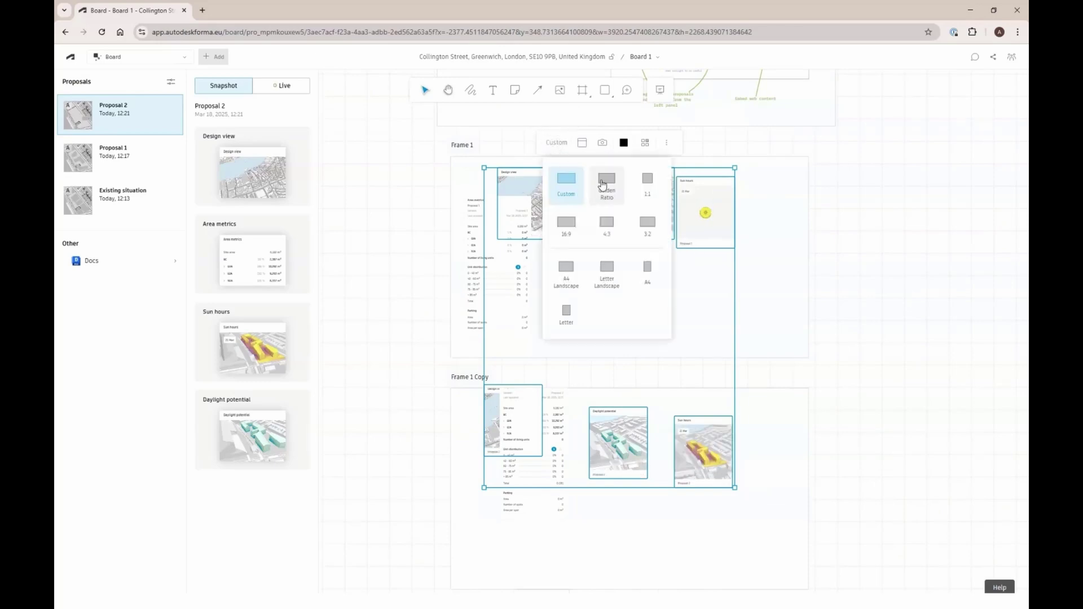
left_click(574, 225)
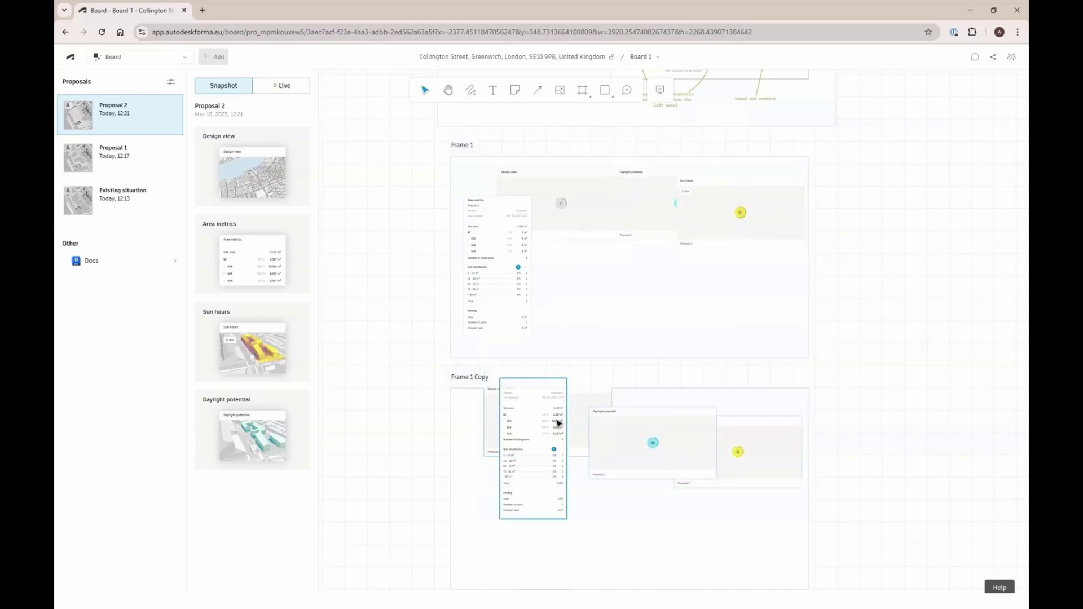
Remove Parking statistics and Unit statistics from both Area metrics cards
left_click(509, 295)
left_click(499, 172)
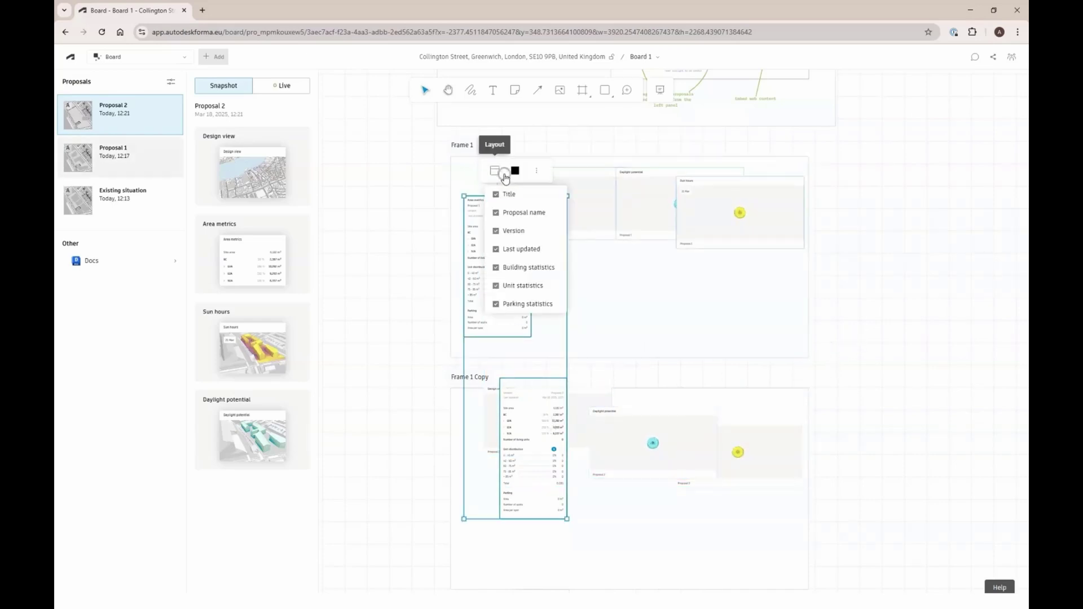
left_click(514, 303)
left_click(514, 287)
left_click(381, 345)
Move both Area metrics cards lower and left-align Frame 1's Area metrics with Design view
left_click_drag(499, 254, 496, 291)
left_click_drag(502, 429, 488, 425)
left_click(490, 277, "shift")
left_click(520, 182, "shift")
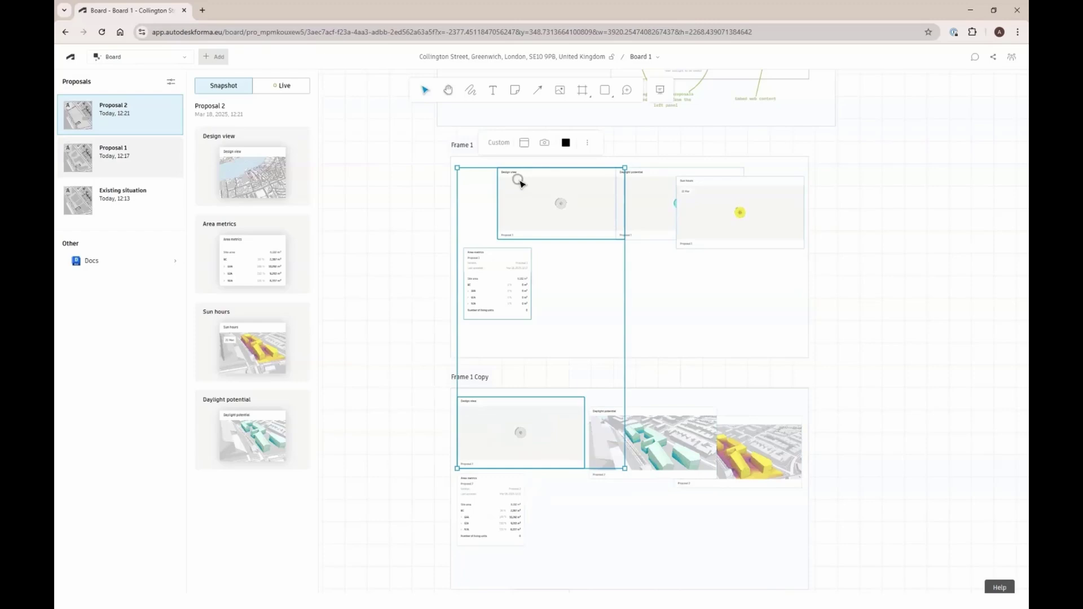
key("alt+a")
Line up Daylight potential and Sun hours in a row beside Area metrics in Frame 1
left_click(667, 213)
left_click_drag(667, 212, 571, 289)
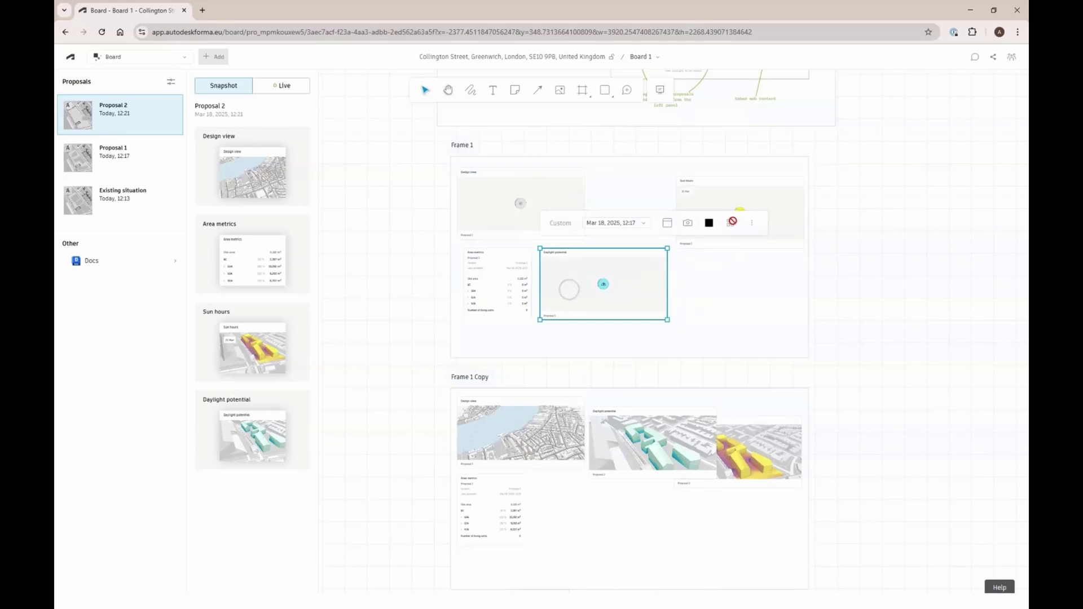
left_click_drag(756, 198, 751, 242)
left_click(606, 310, "shift")
left_click(516, 304, "shift")
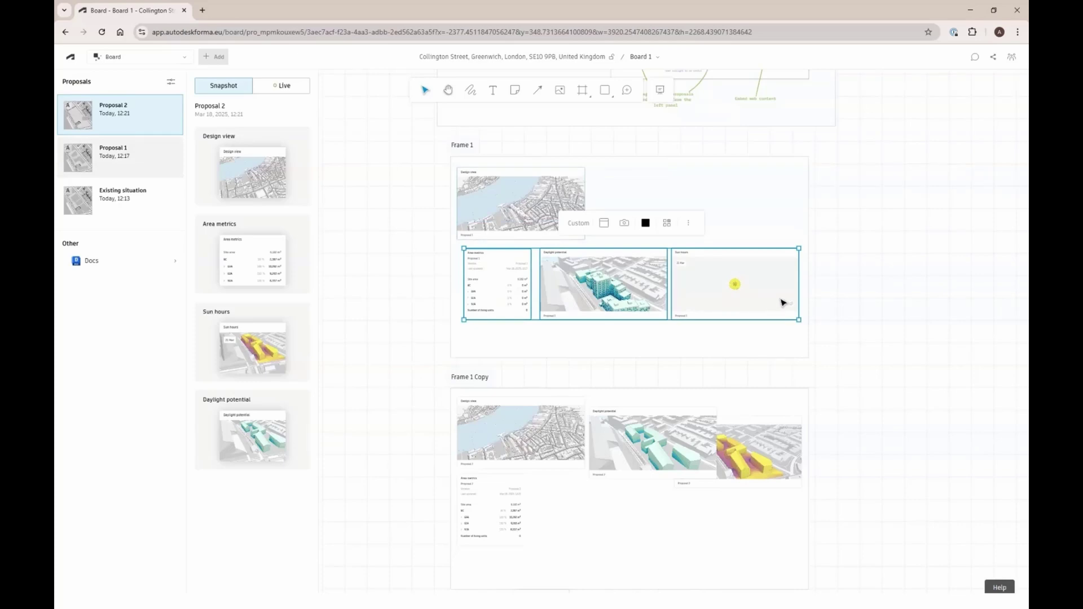
Arrange Frame 1 Copy's Daylight potential, Area metrics and Sun hours cards in a single row
left_click(838, 295)
left_click(633, 442)
left_click(512, 504, "shift")
left_click(749, 456, "shift")
left_click(665, 382)
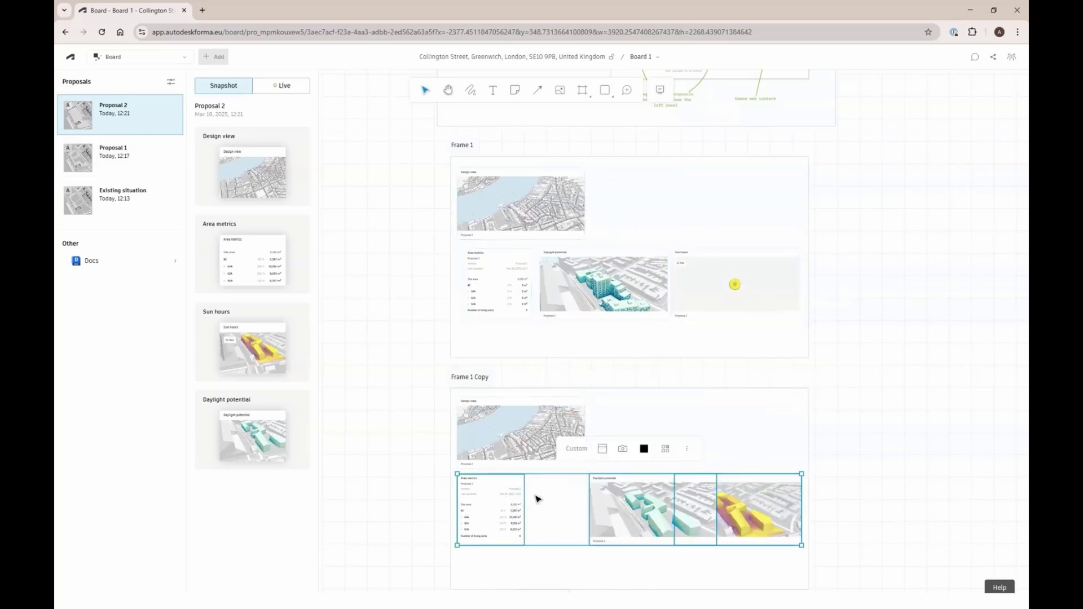
Set the Design view cards of Frame 1 and Frame 1 Copy to the Top camera view
left_click(553, 496)
left_click(621, 502)
left_click(570, 302, "shift")
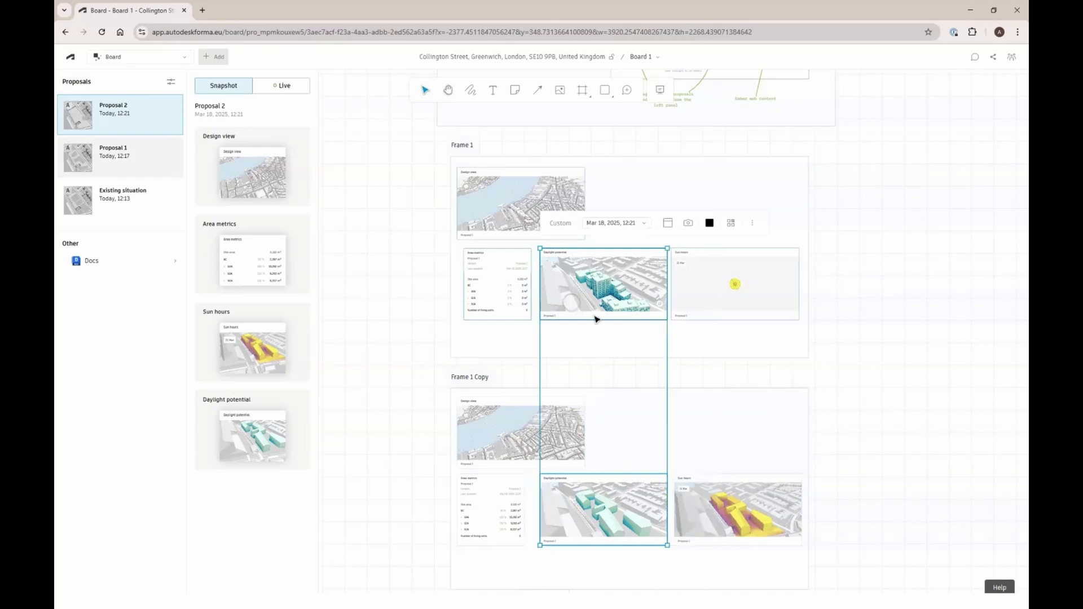
left_click(747, 477)
left_click(721, 288, "shift")
left_click(874, 389)
left_click(496, 211)
left_click(510, 415, "shift")
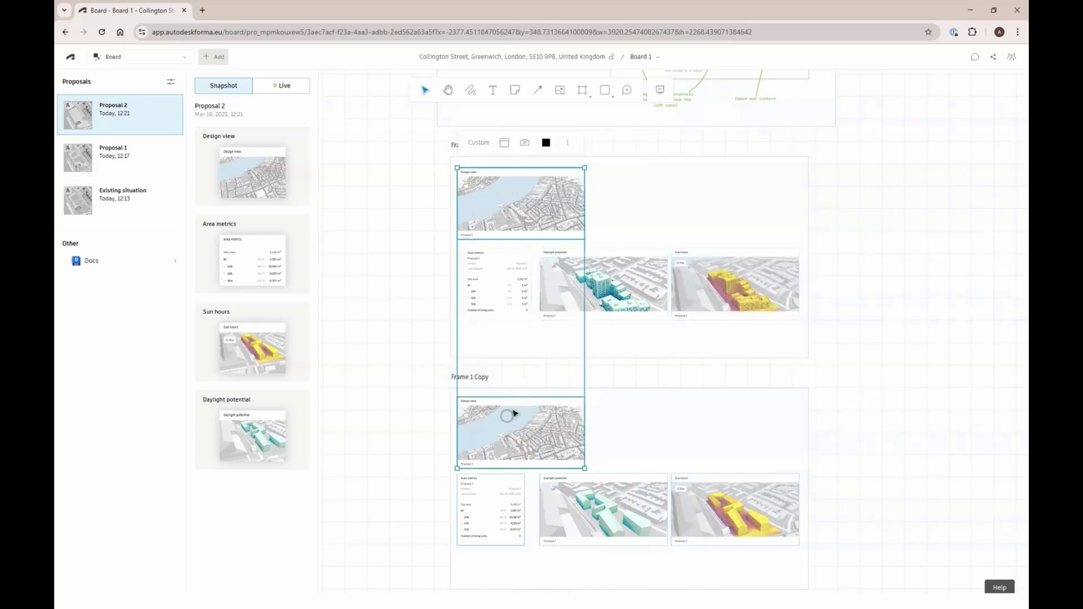
left_click(524, 143)
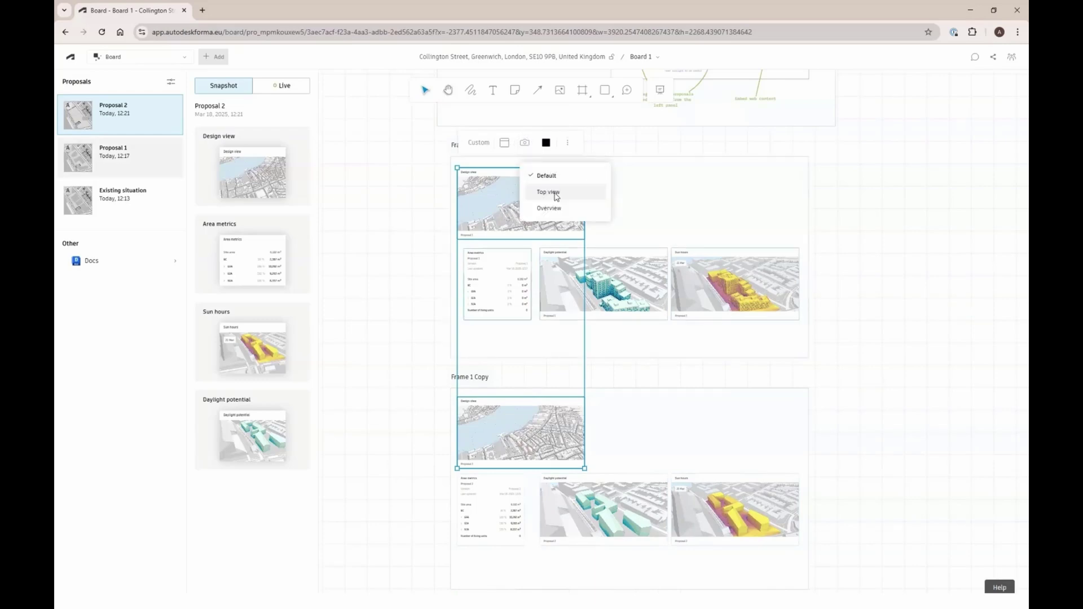
left_click(550, 192)
Switch both frames' Daylight potential and Sun hours cards to the Overview camera
left_click(592, 265)
left_click(684, 295, "shift")
left_click(716, 485, "shift")
left_click(626, 504, "shift")
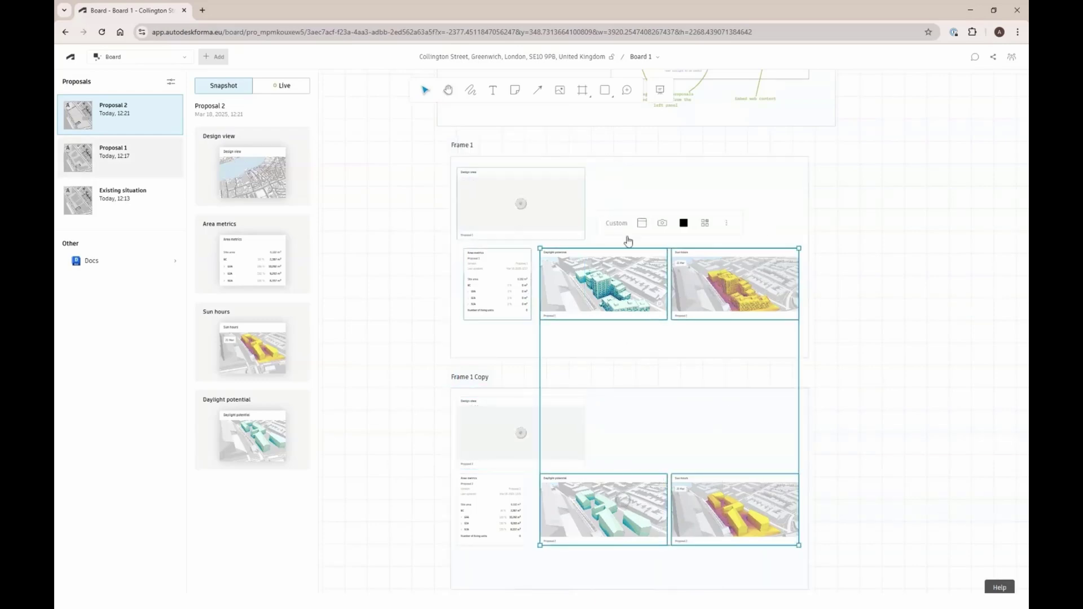
left_click(662, 223)
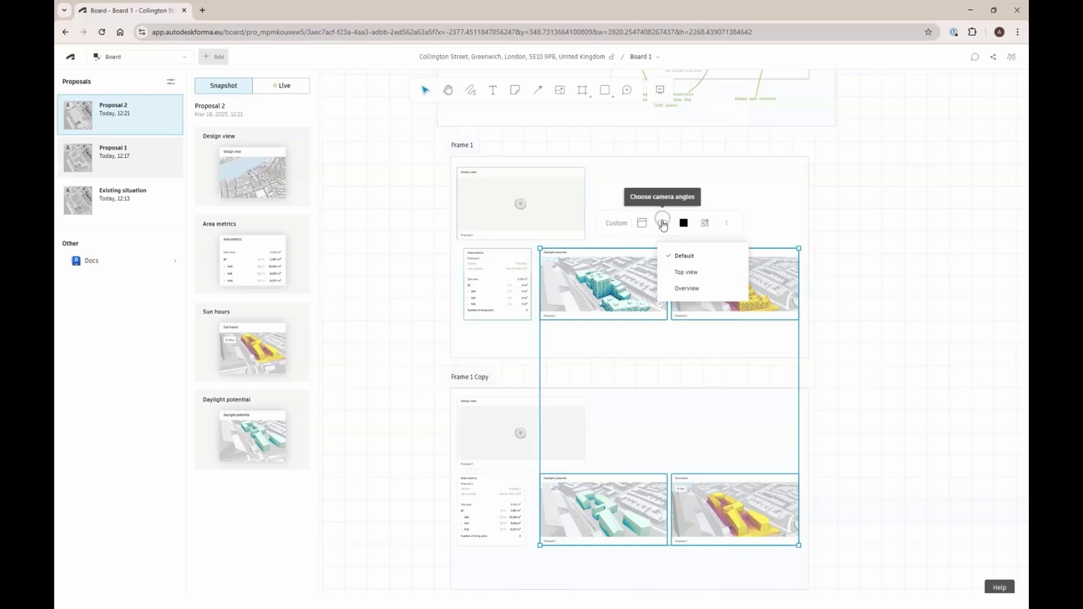
left_click(686, 289)
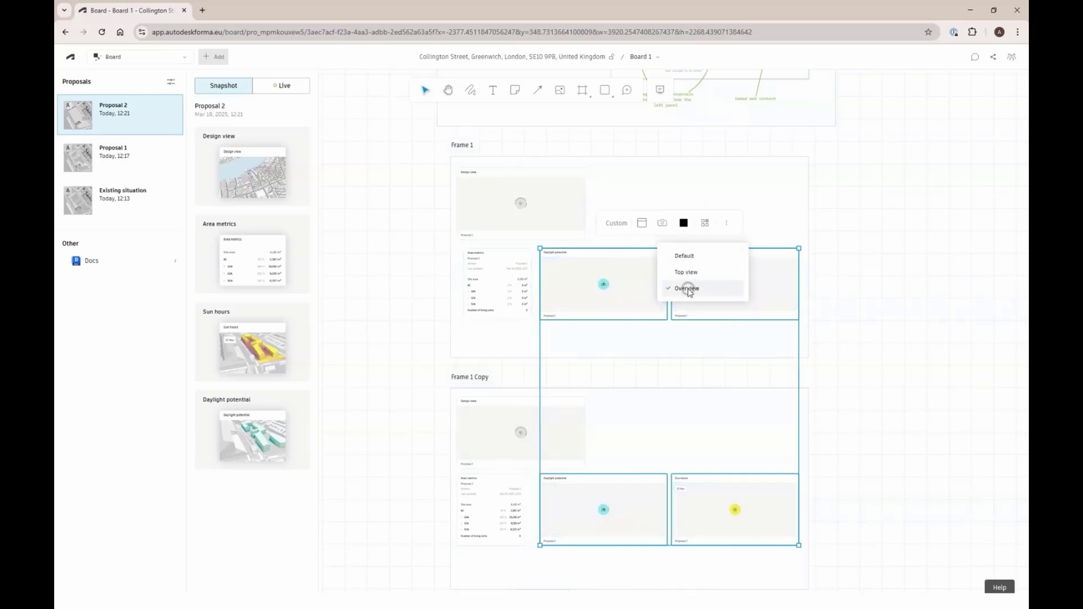
left_click(913, 323)
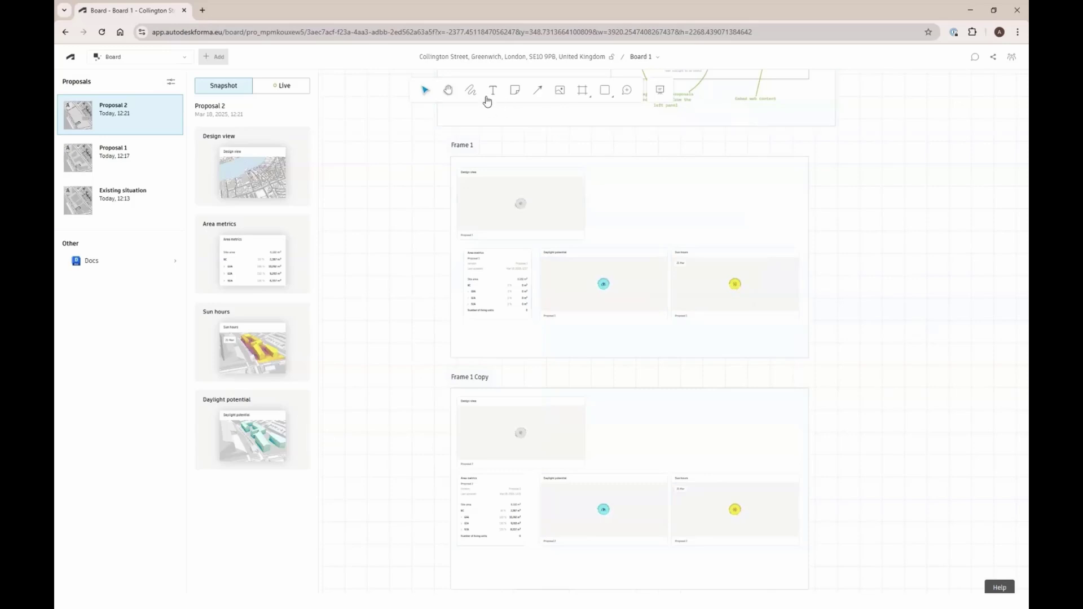
left_click(626, 92)
Post a comment in Frame 1 mentioning a teammate: 'please have a look at the presentation before'
left_click(626, 225)
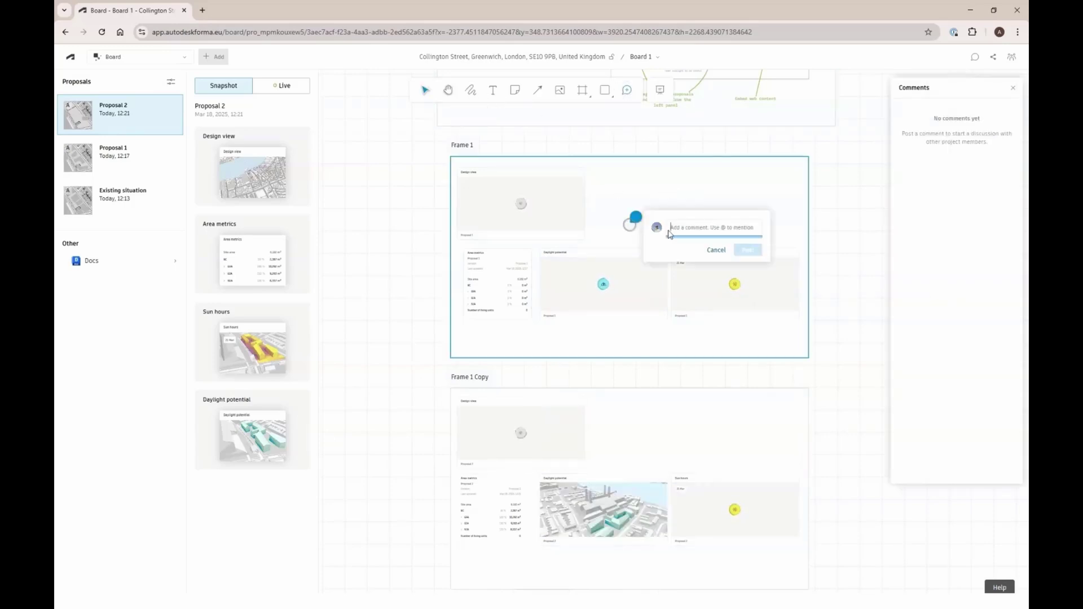
type("@Ben")
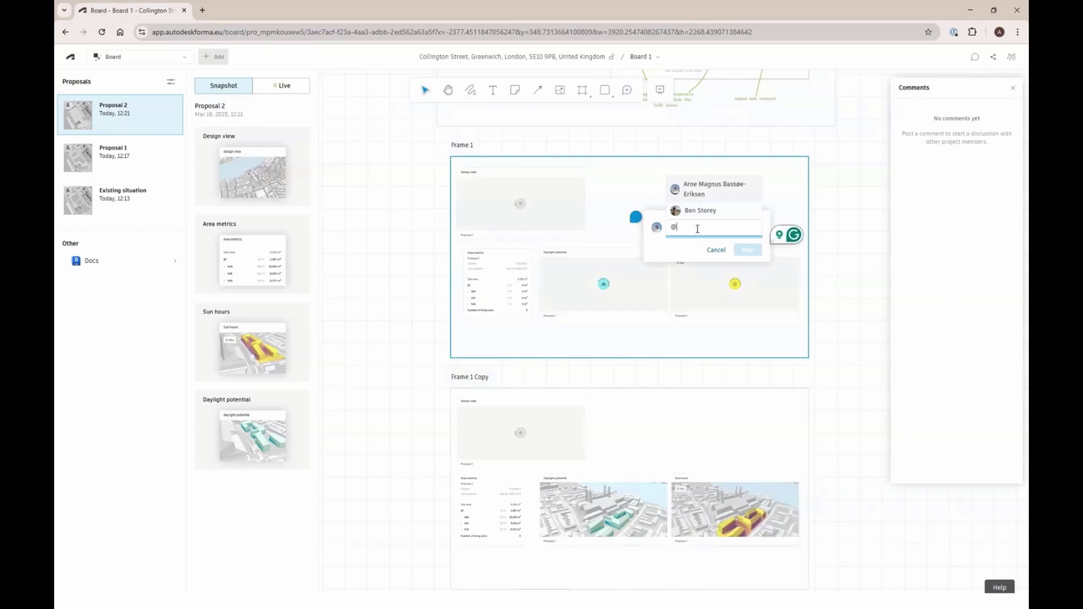
key("Return")
type("plea")
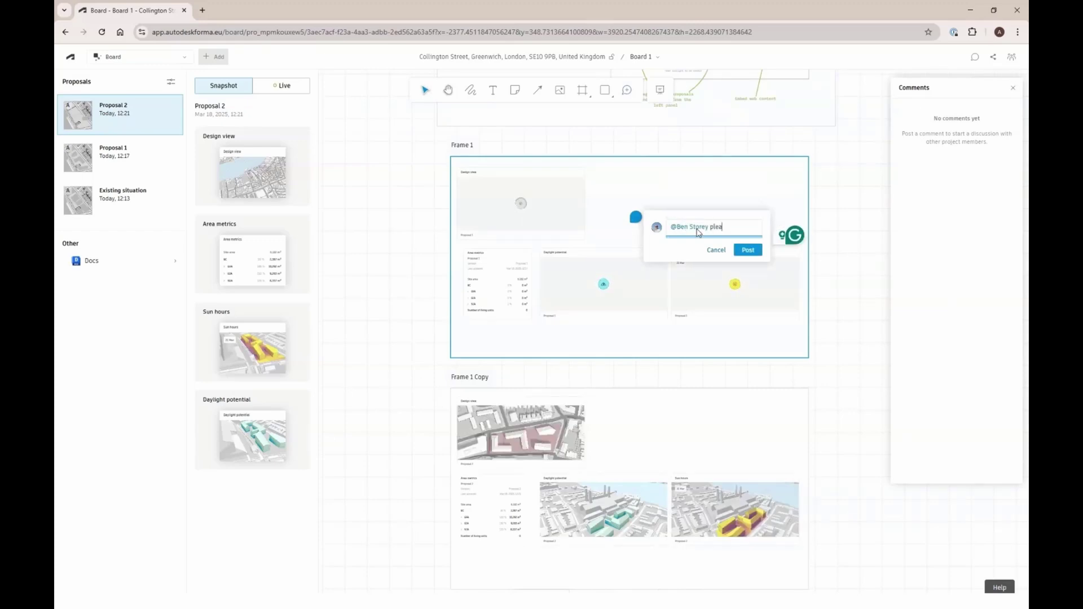
type("se have a look at the presentation")
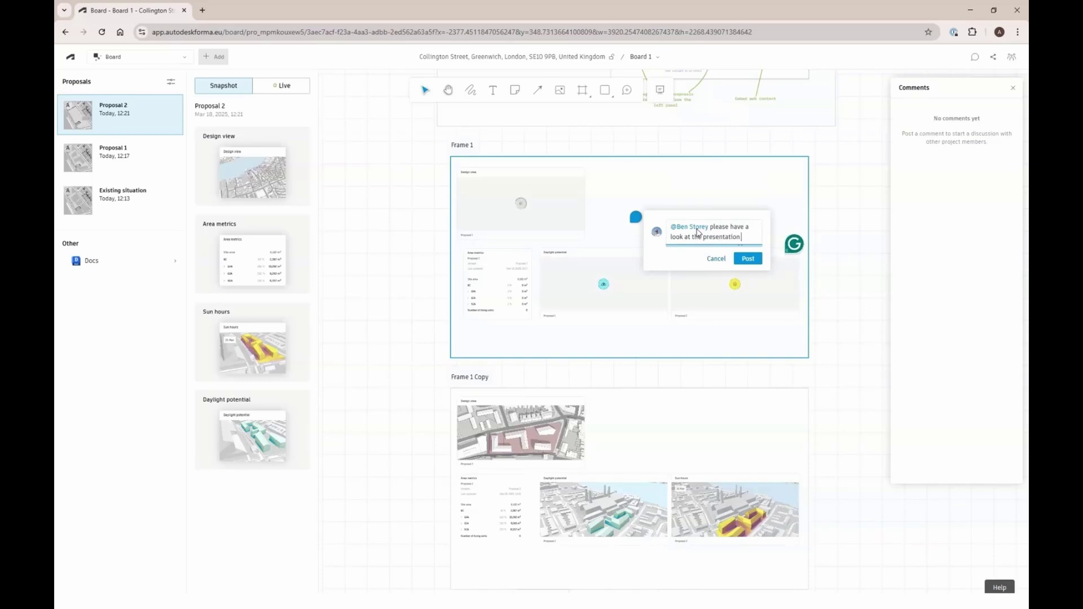
type(" before Monday")
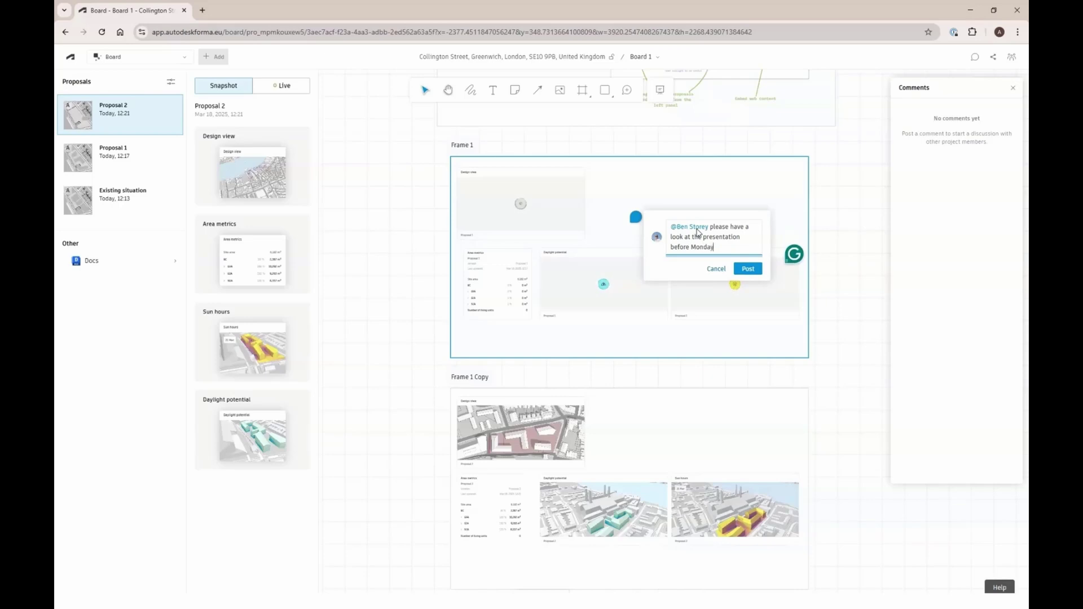
key("Return")
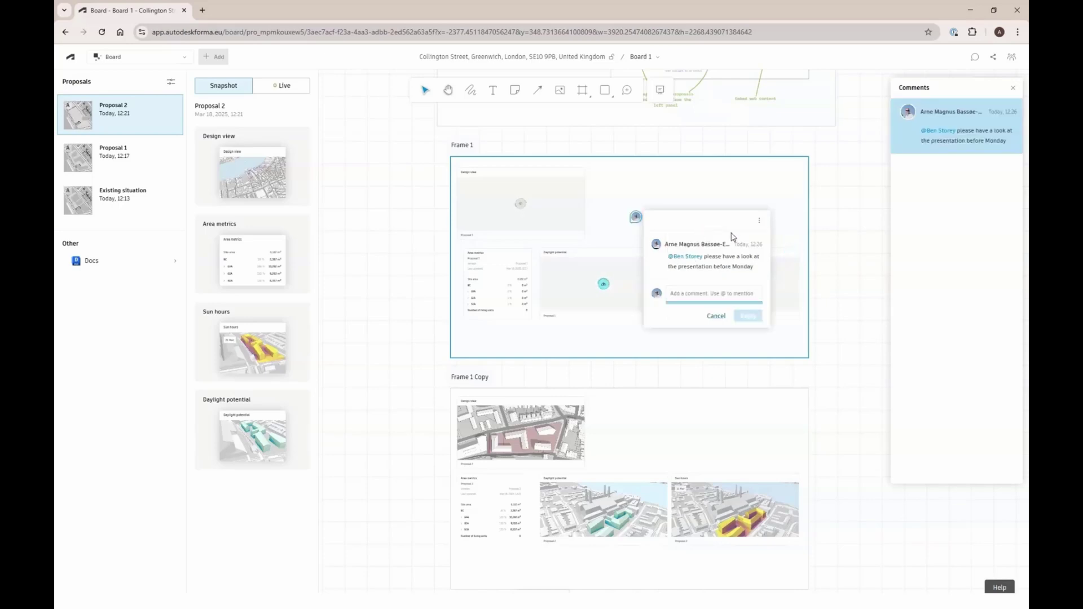
left_click(827, 212)
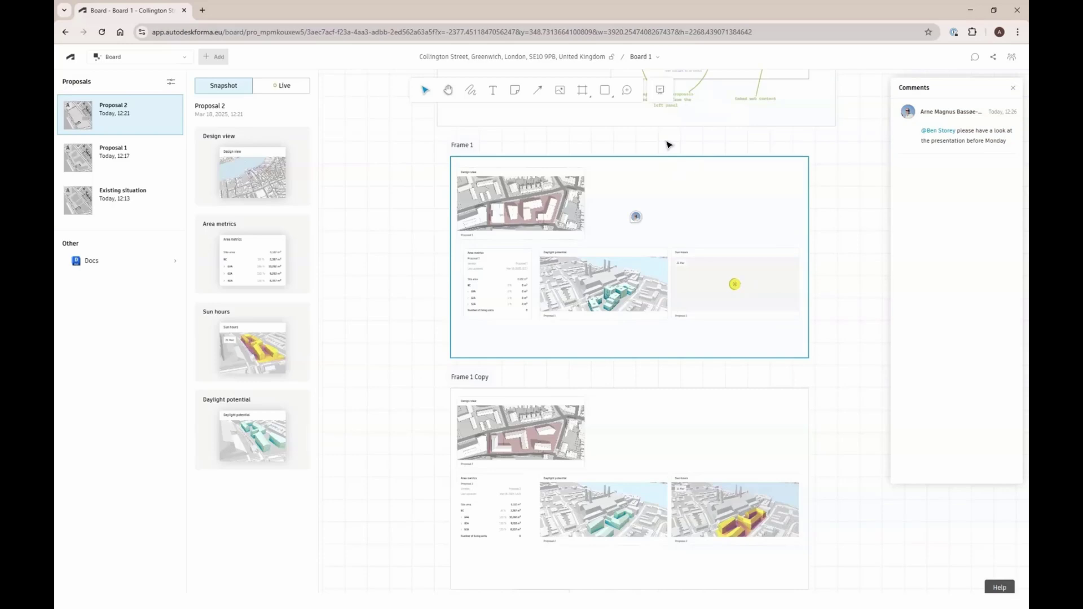
Present all frames except Introduction Frame full screen and advance to the second slide
left_click(663, 92)
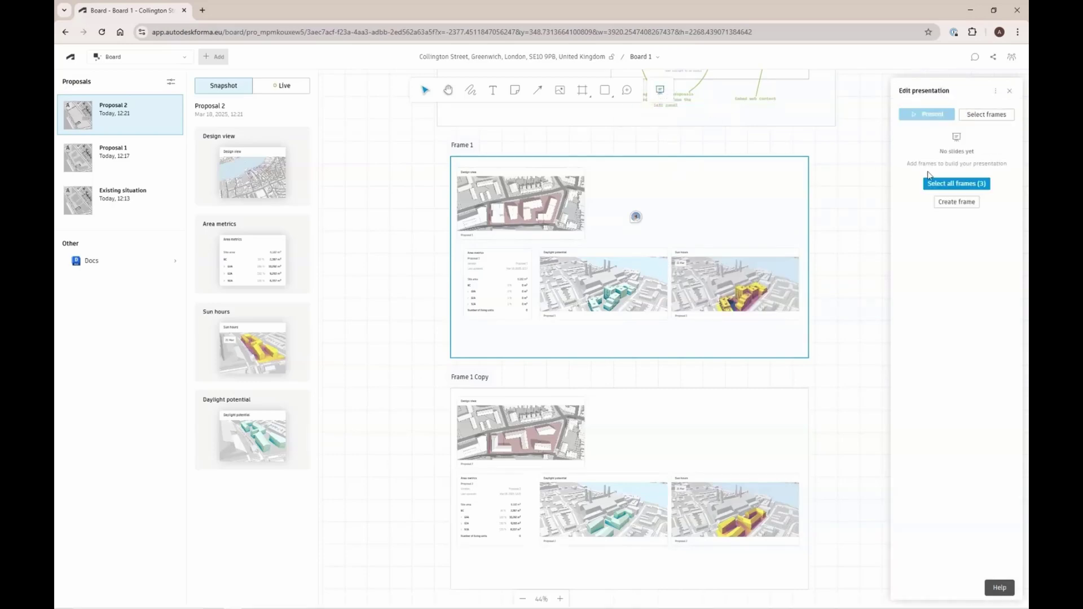
left_click(956, 184)
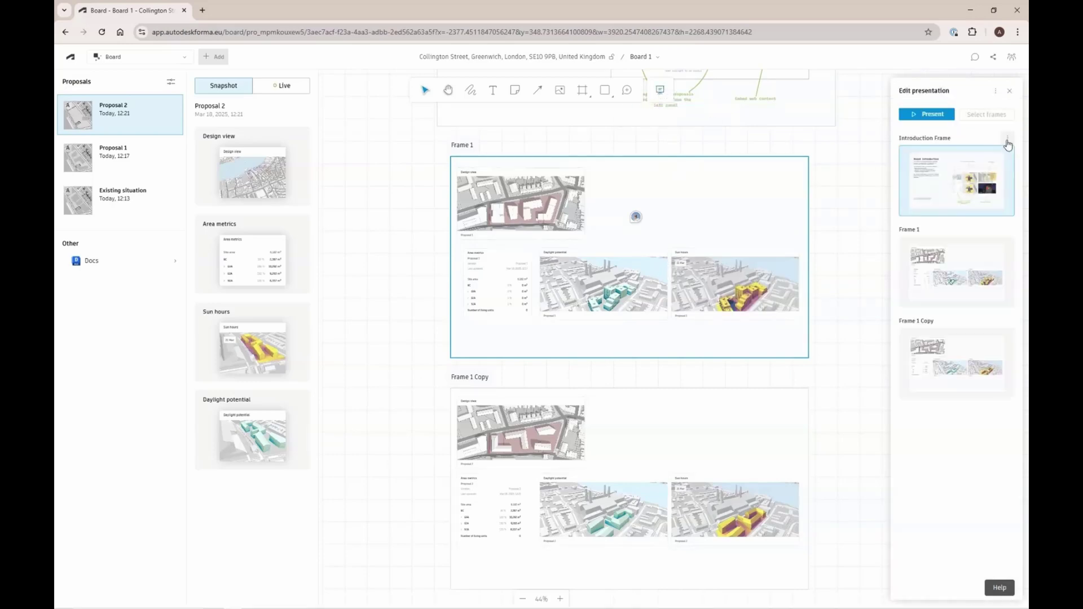
left_click(1007, 141)
left_click(957, 209)
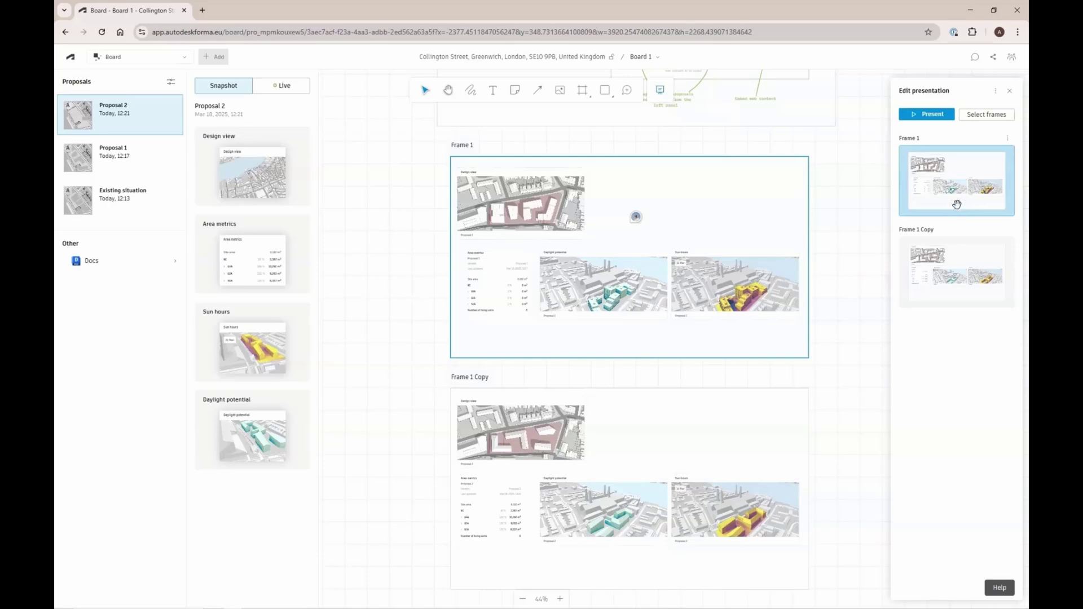
left_click(937, 116)
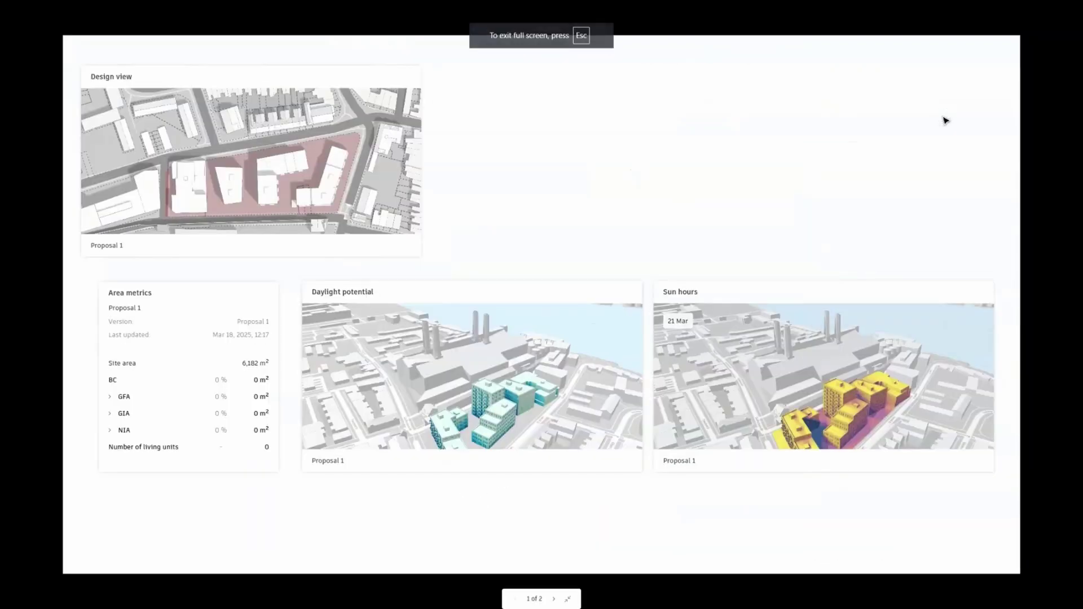
key("Right")
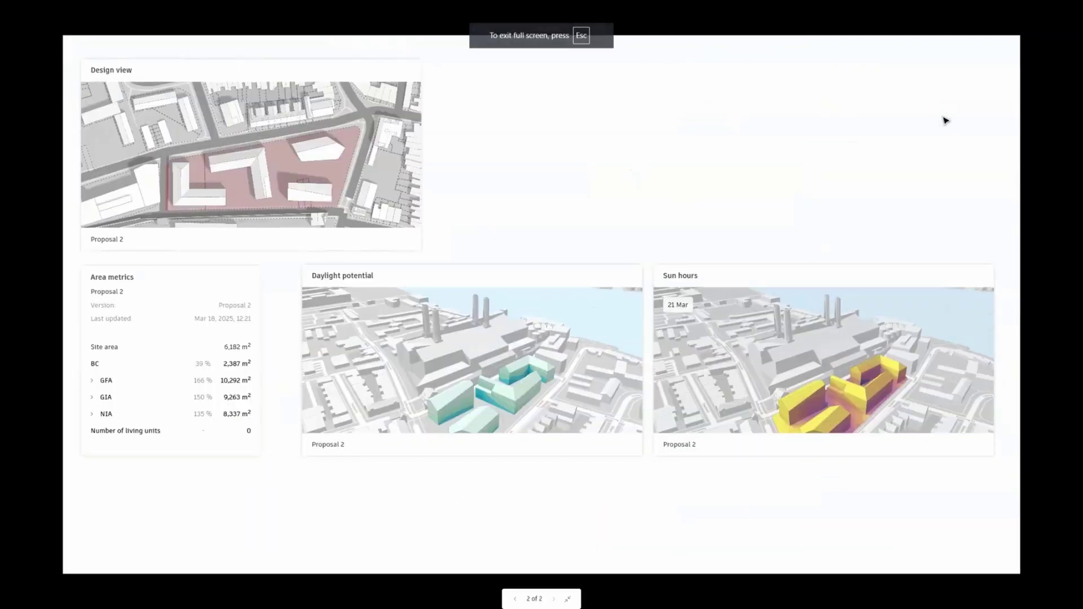